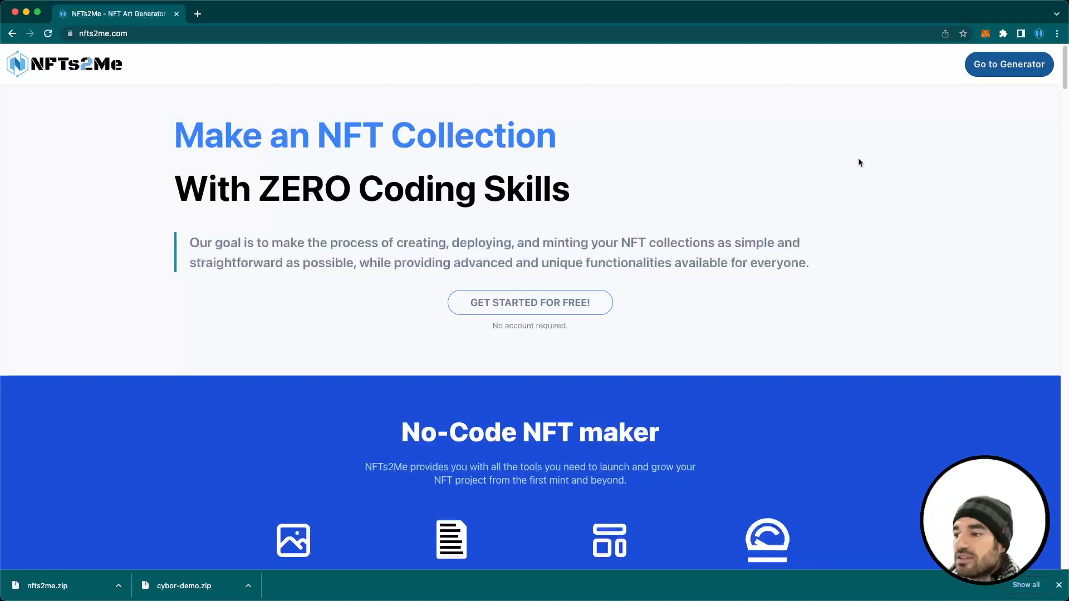
Open the NFT generator from the landing page and download the demo backup.
{"action": "left_click", "coordinate": [530, 305]}
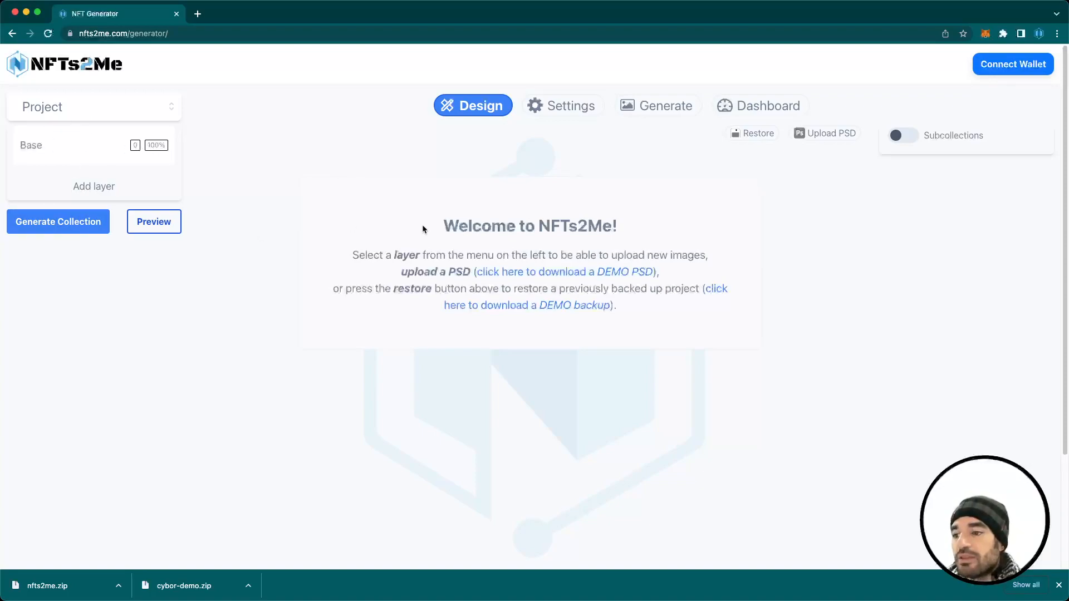
{"action": "left_click", "coordinate": [563, 309]}
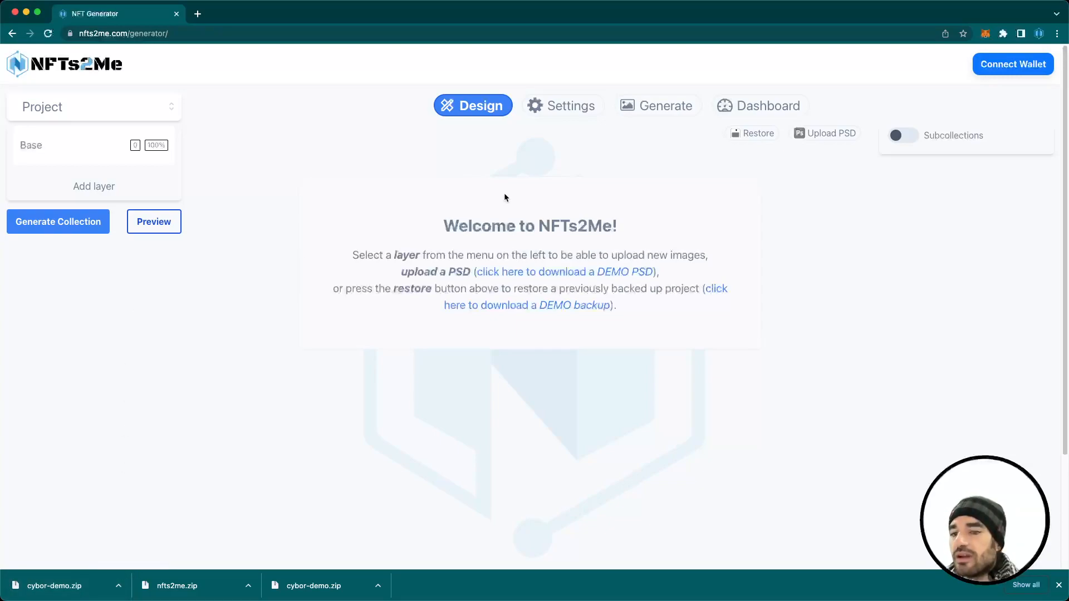
Restore the project from the downloaded demo backup, then dismiss the completion dialog and the download bar.
{"action": "left_click", "coordinate": [743, 134]}
{"action": "double_click", "coordinate": [439, 220]}
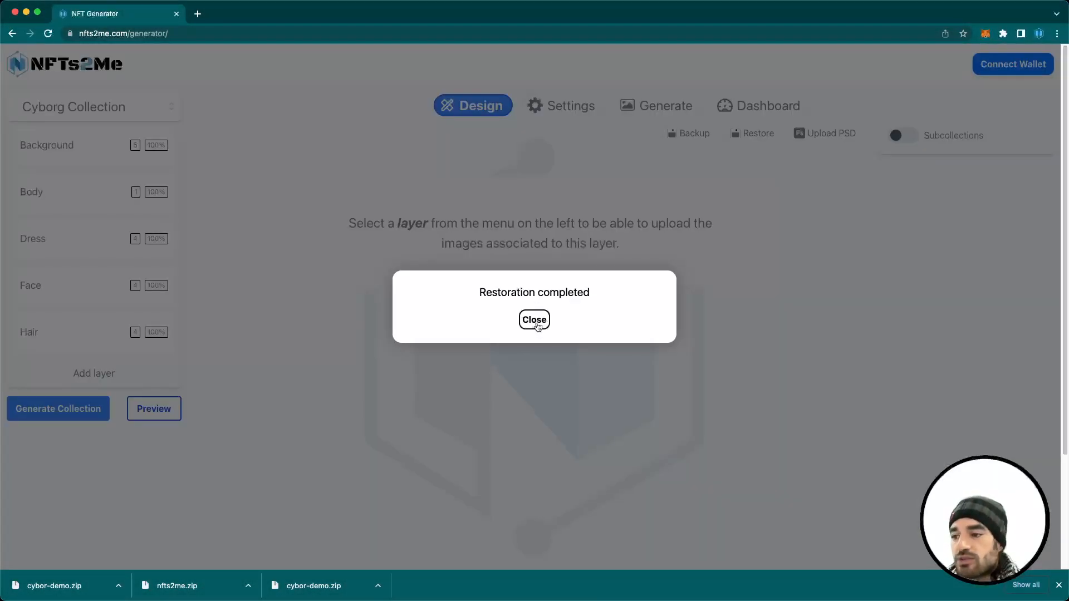
{"action": "left_click", "coordinate": [536, 322]}
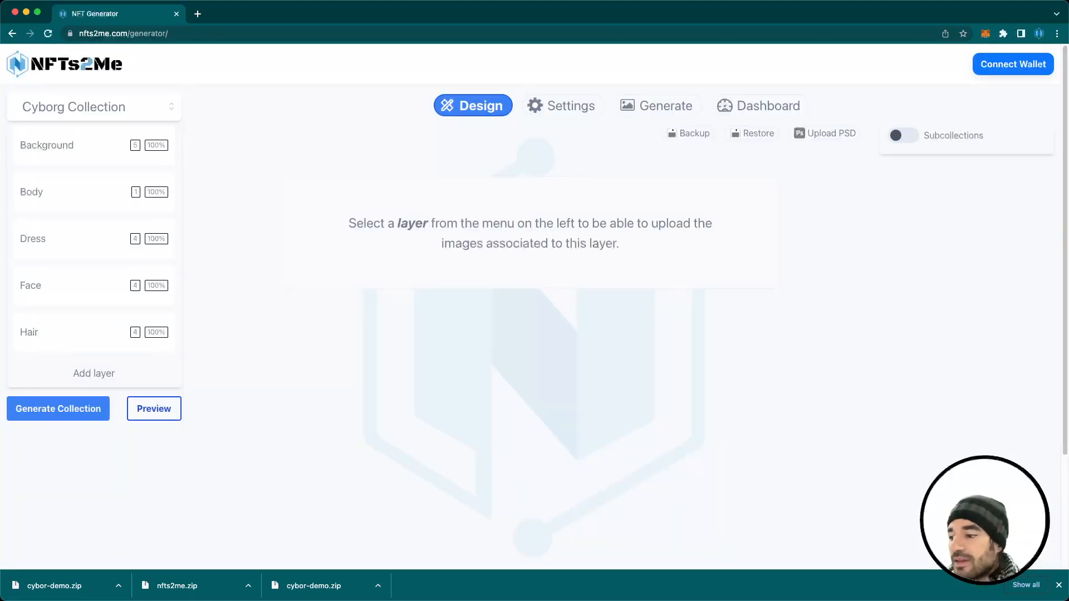
{"action": "left_click", "coordinate": [1060, 586]}
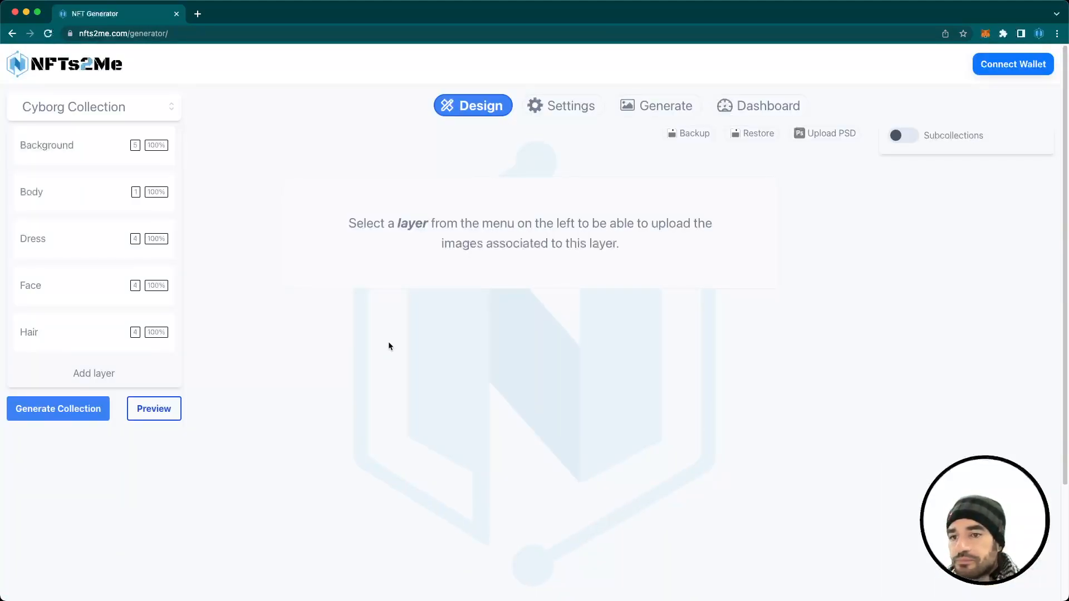
Examine the traits contained in the Background, Body, Dress, Face and Hair layers.
{"action": "left_click", "coordinate": [52, 147]}
{"action": "left_click", "coordinate": [50, 193]}
{"action": "left_click", "coordinate": [55, 242]}
{"action": "left_click", "coordinate": [58, 292]}
{"action": "left_click", "coordinate": [58, 331]}
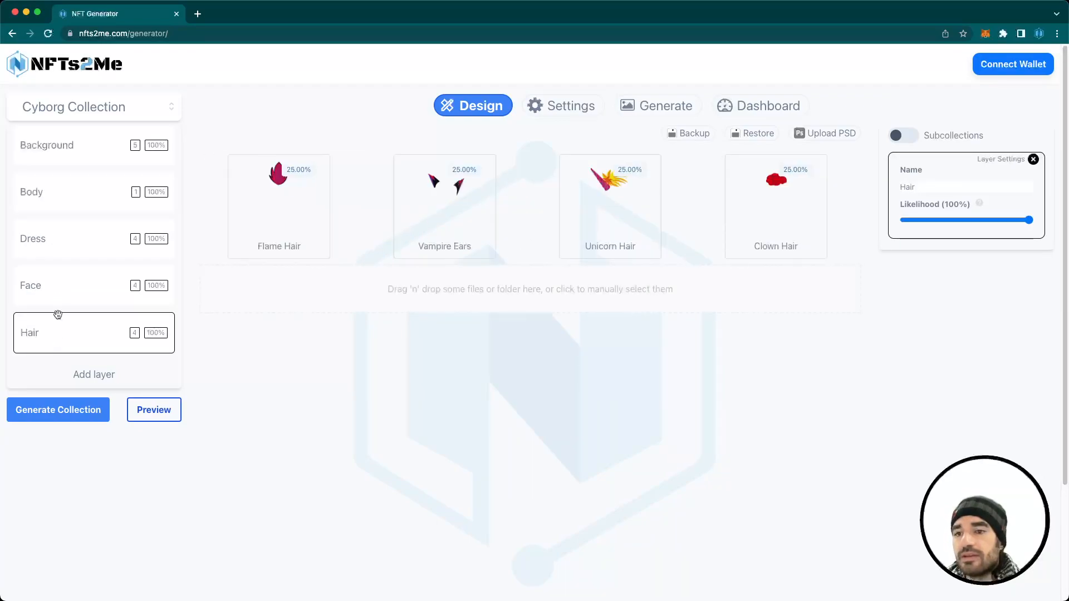
{"action": "left_click", "coordinate": [56, 149]}
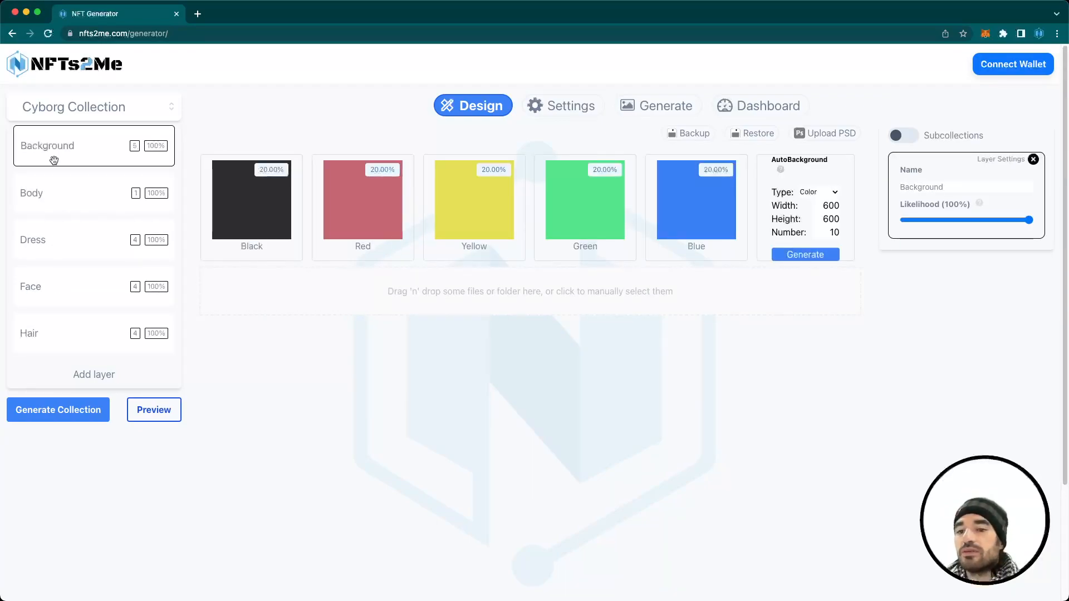
{"action": "left_click", "coordinate": [44, 193]}
{"action": "left_click", "coordinate": [49, 250]}
{"action": "left_click", "coordinate": [43, 291]}
{"action": "left_click", "coordinate": [45, 334]}
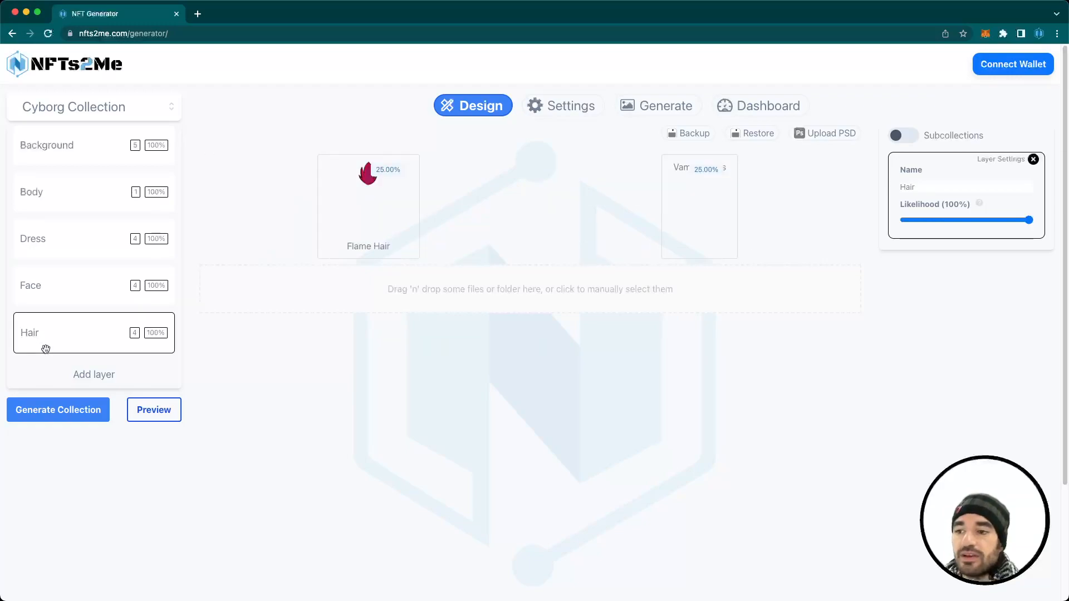
{"action": "left_click", "coordinate": [52, 161]}
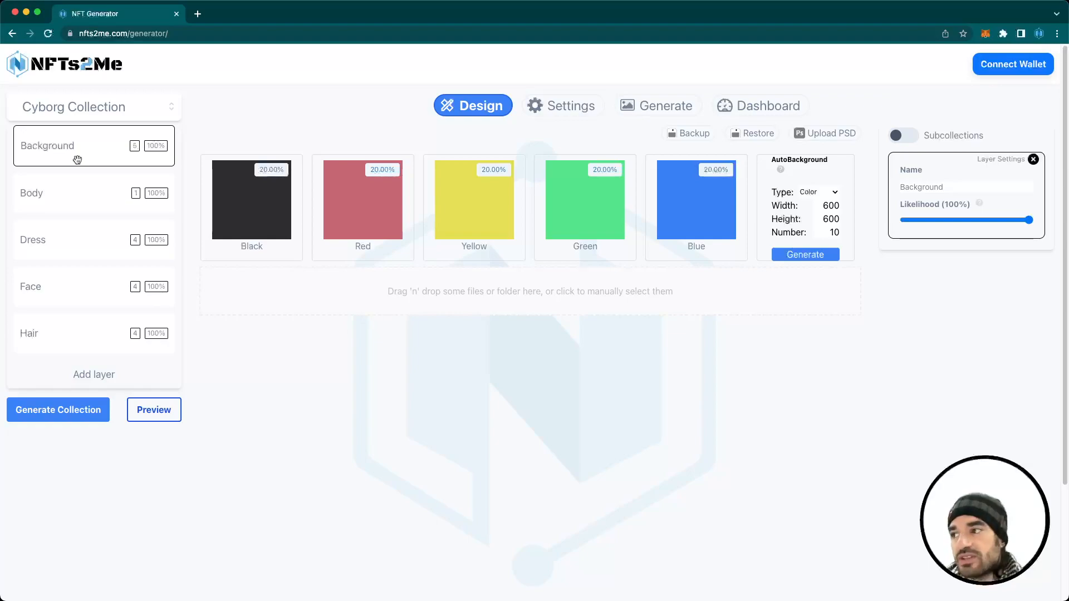
{"action": "left_click", "coordinate": [69, 187]}
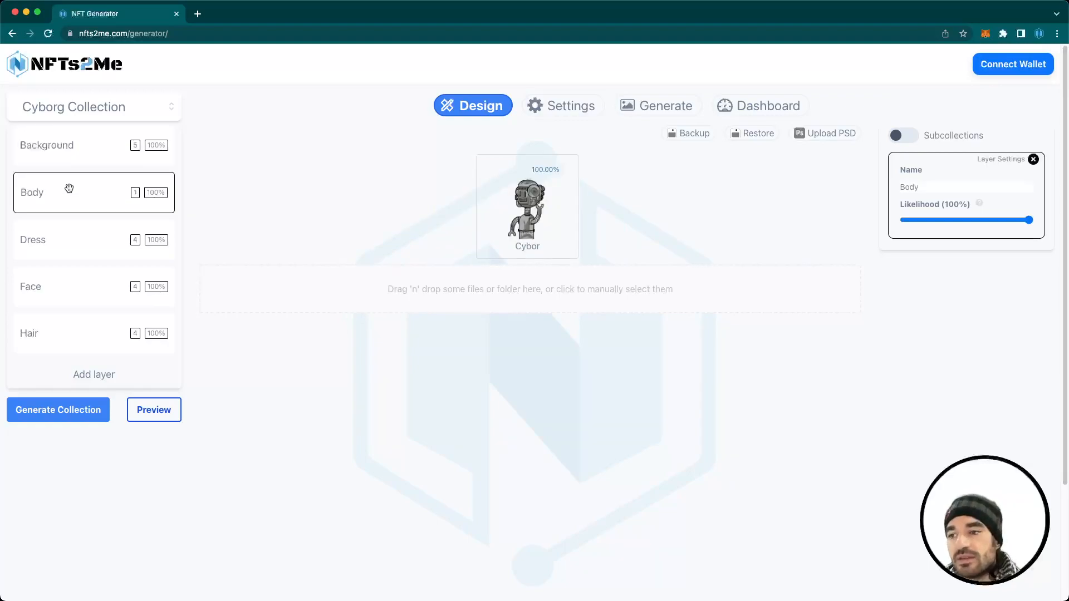
Select the Background layer and generate a token preview of the combined layers.
{"action": "left_click", "coordinate": [71, 152]}
{"action": "left_click", "coordinate": [134, 410]}
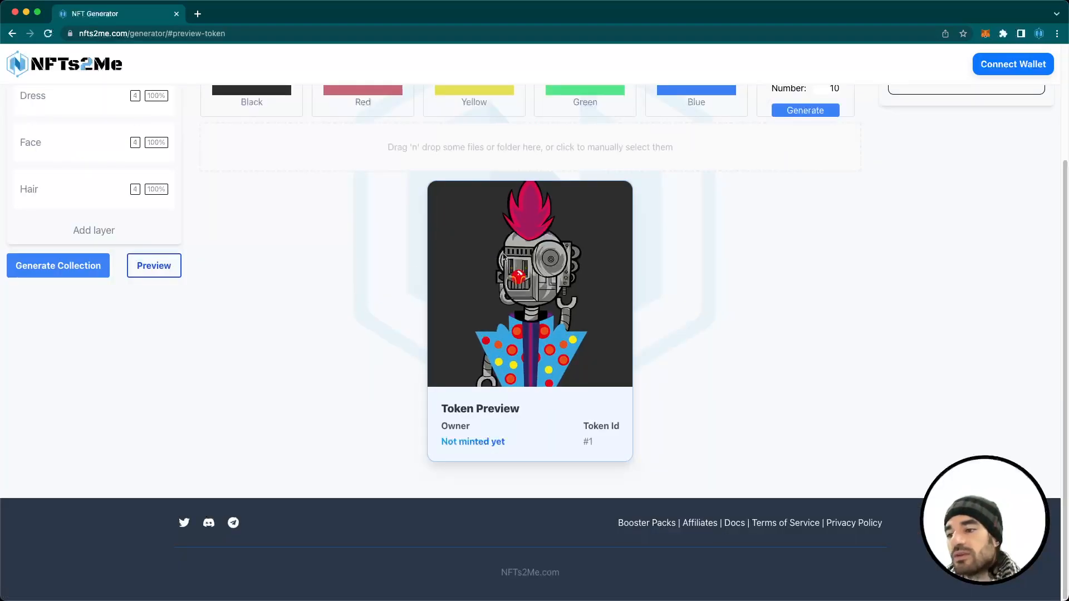
{"action": "scroll", "coordinate": [749, 307], "scroll_direction": "up", "scroll_amount": 3}
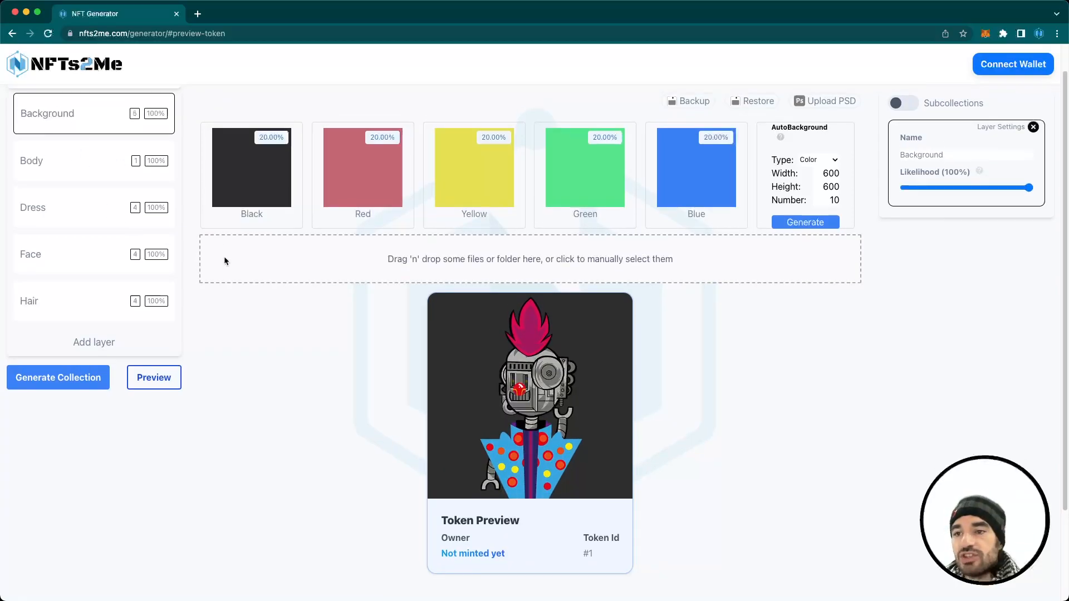
Move the Background layer to the end of the layer order, after Hair, and preview the token.
{"action": "scroll", "coordinate": [86, 160], "scroll_direction": "up", "scroll_amount": 1}
{"action": "left_click_drag", "start_coordinate": [85, 160], "coordinate": [72, 337]}
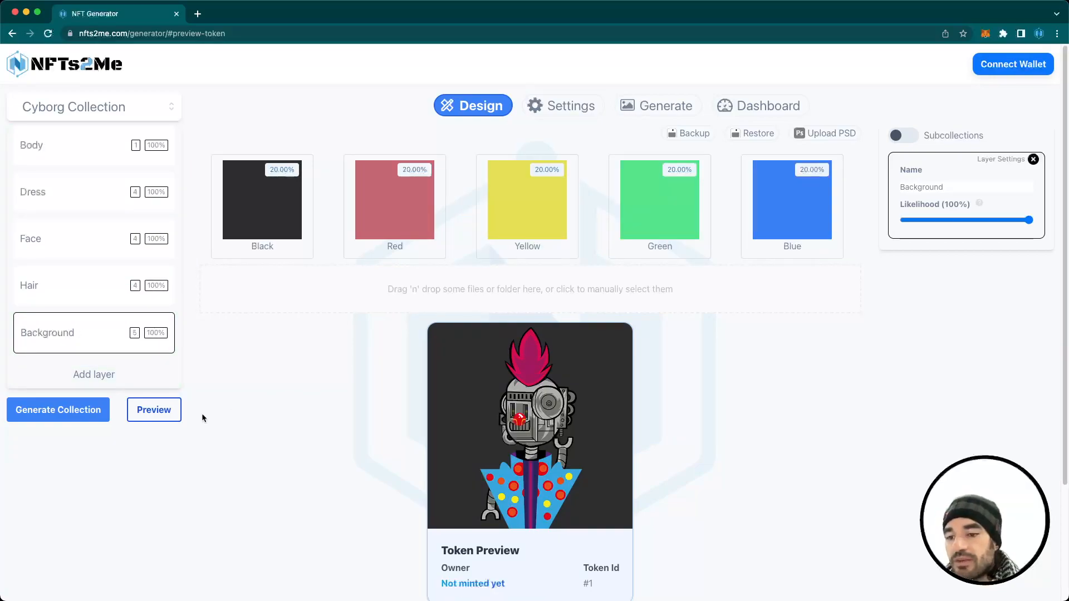
{"action": "left_click", "coordinate": [146, 416]}
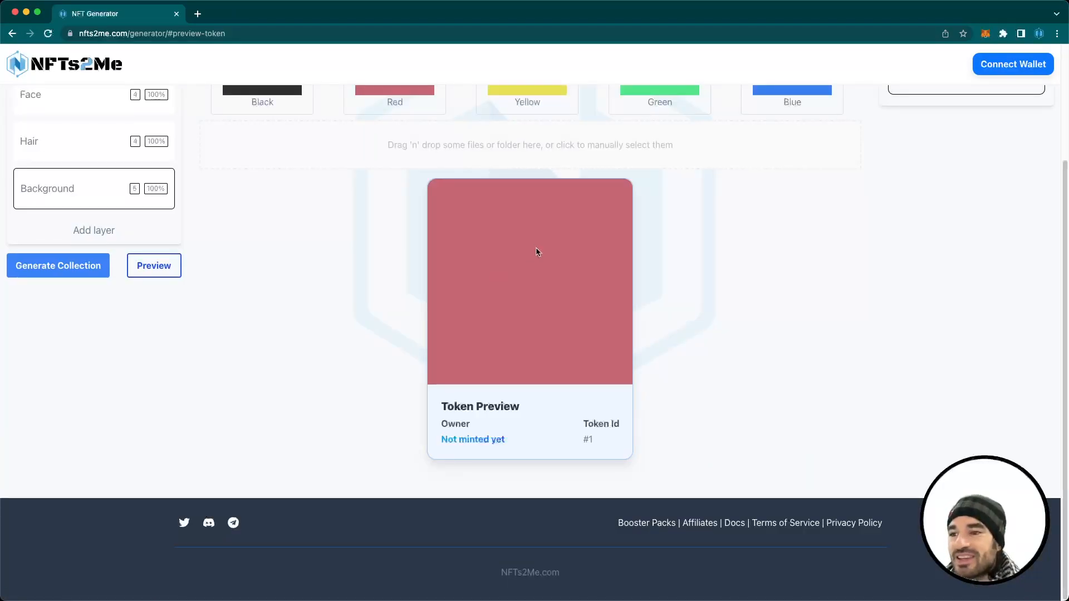
{"action": "scroll", "coordinate": [537, 252], "scroll_direction": "up", "scroll_amount": 3}
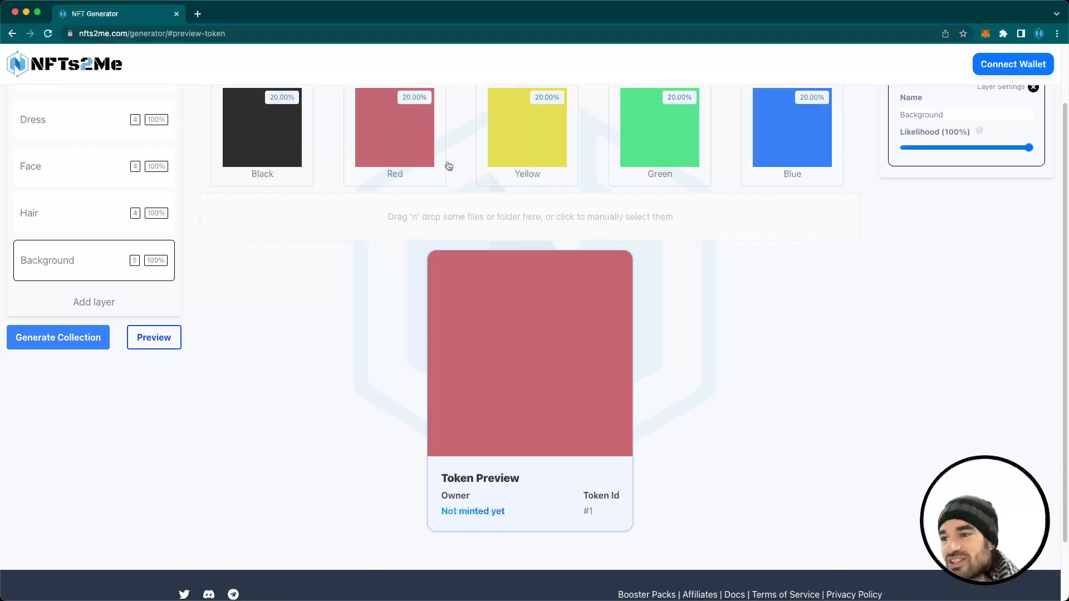
{"action": "scroll", "coordinate": [449, 250], "scroll_direction": "up", "scroll_amount": 2}
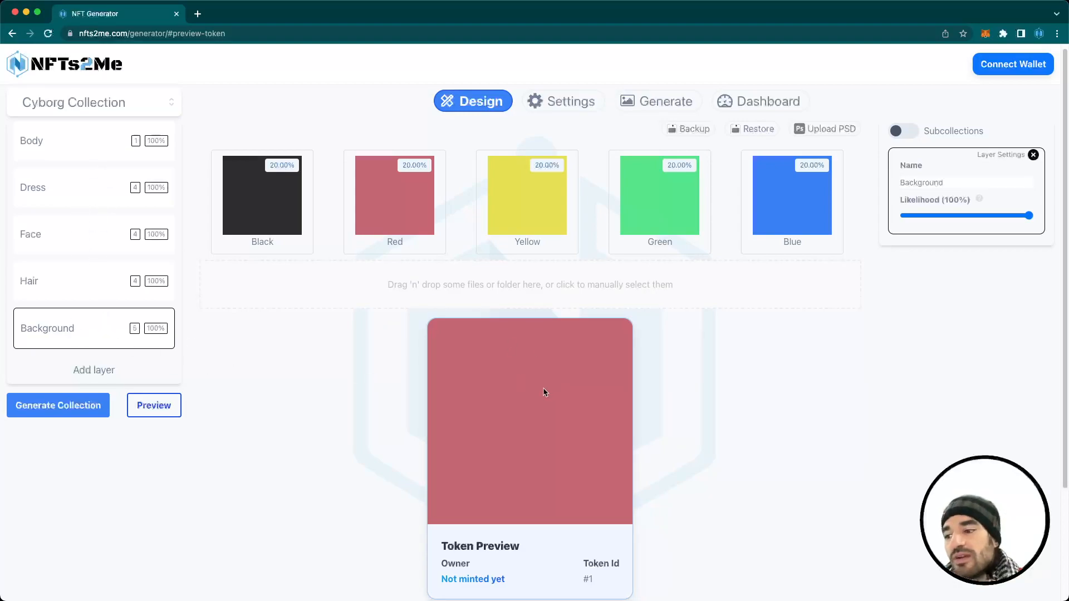
Move the Background layer back to the start of the layer order, before Body, and preview the token again.
{"action": "scroll", "coordinate": [574, 394], "scroll_direction": "down", "scroll_amount": 2}
{"action": "scroll", "coordinate": [342, 349], "scroll_direction": "up", "scroll_amount": 2}
{"action": "left_click_drag", "start_coordinate": [71, 332], "coordinate": [74, 131]}
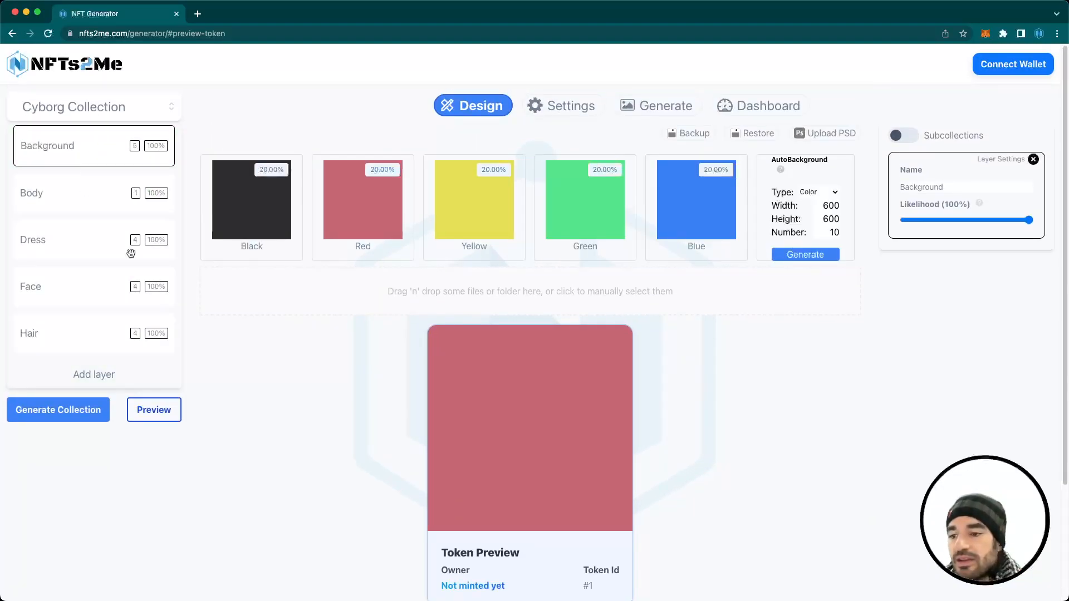
{"action": "left_click", "coordinate": [141, 410]}
In the Dress layer, raise the Clown trait's rarity to the maximum, 40.00% (Very Often).
{"action": "scroll", "coordinate": [312, 337], "scroll_direction": "up", "scroll_amount": 3}
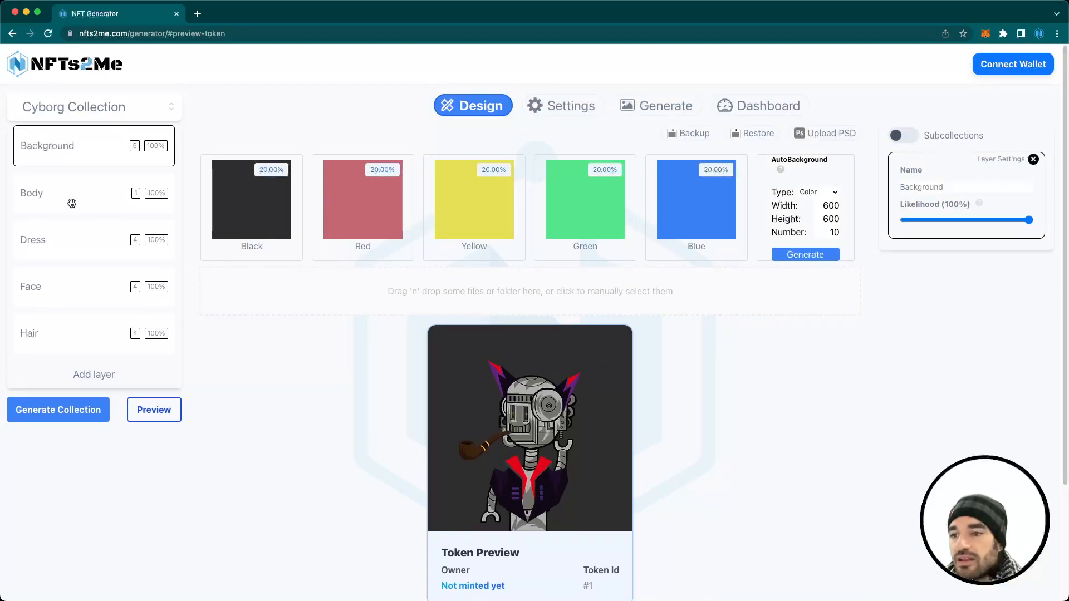
{"action": "left_click", "coordinate": [72, 204]}
{"action": "left_click", "coordinate": [77, 139]}
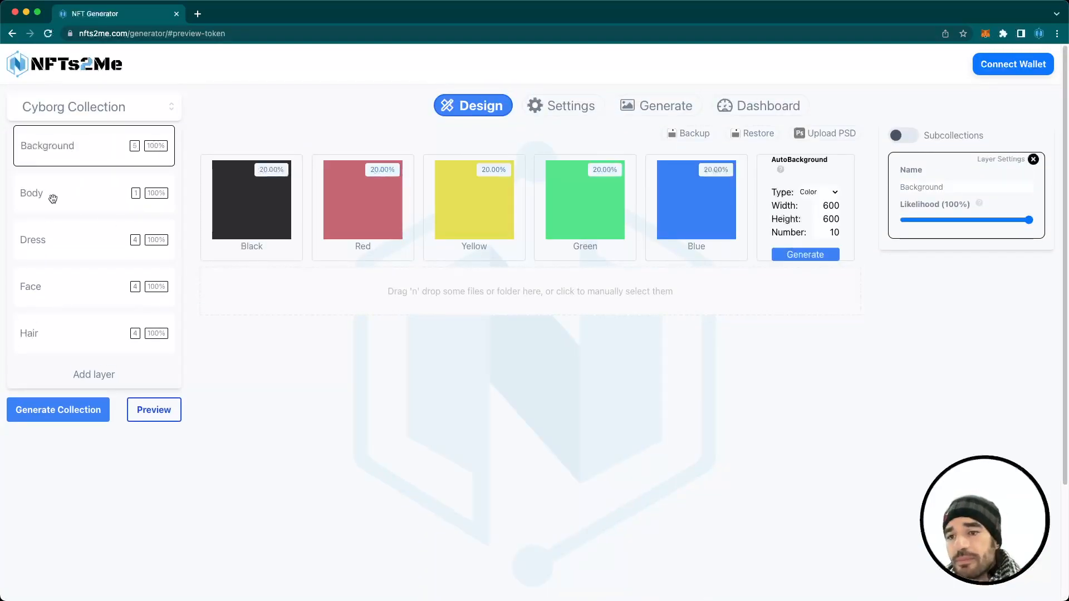
{"action": "left_click", "coordinate": [47, 241]}
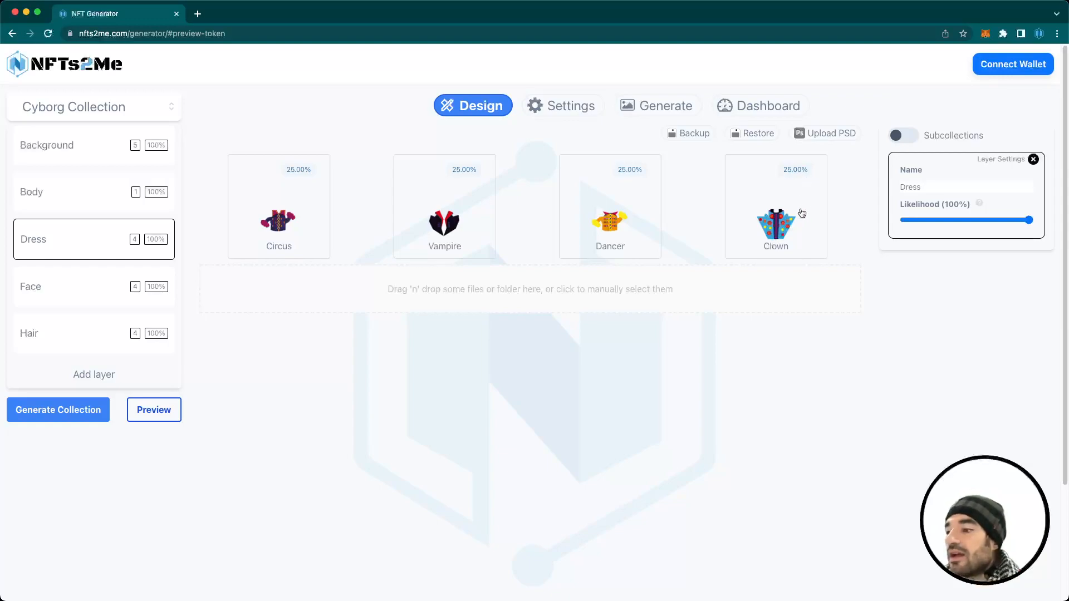
{"action": "left_click", "coordinate": [784, 227]}
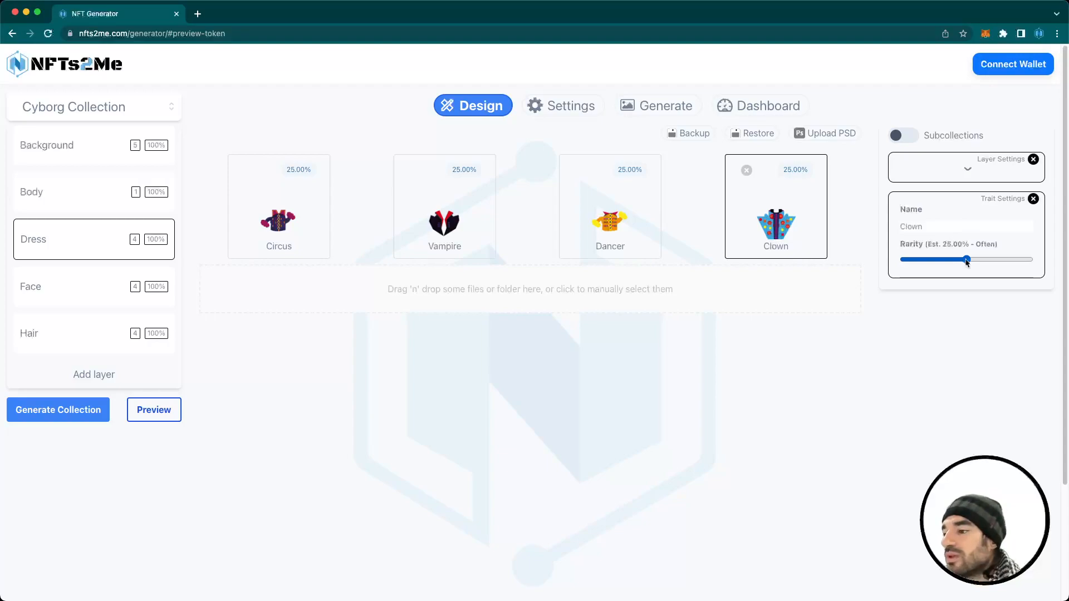
{"action": "left_click_drag", "start_coordinate": [966, 261], "coordinate": [1030, 260]}
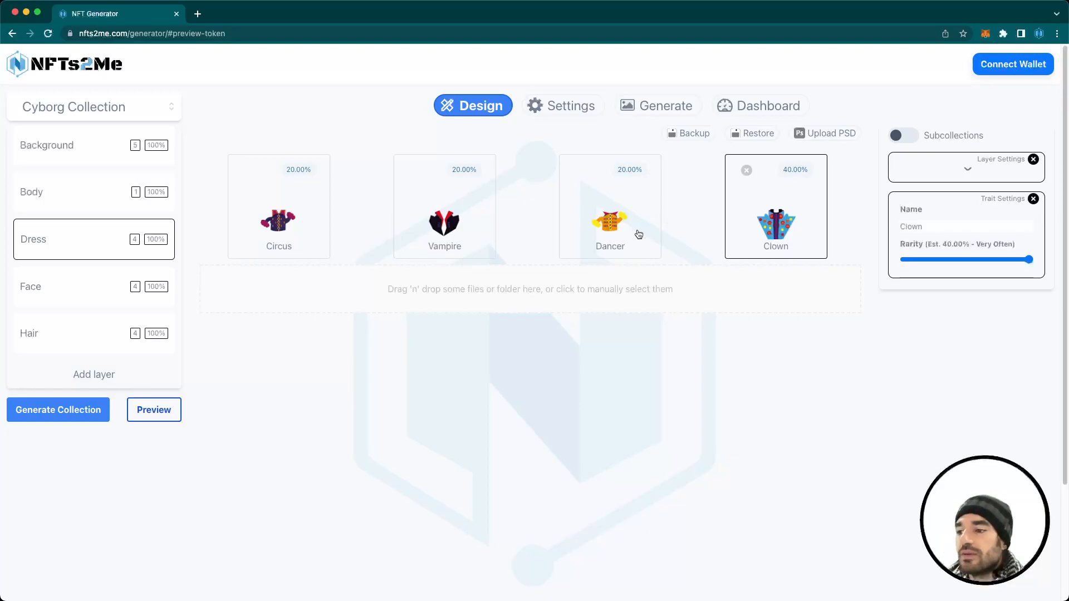
Lower the rarity of the other Dress traits to about 9.02% for Dancer, 8.27% for Vampire and 7.52% for Circus.
{"action": "left_click", "coordinate": [639, 234]}
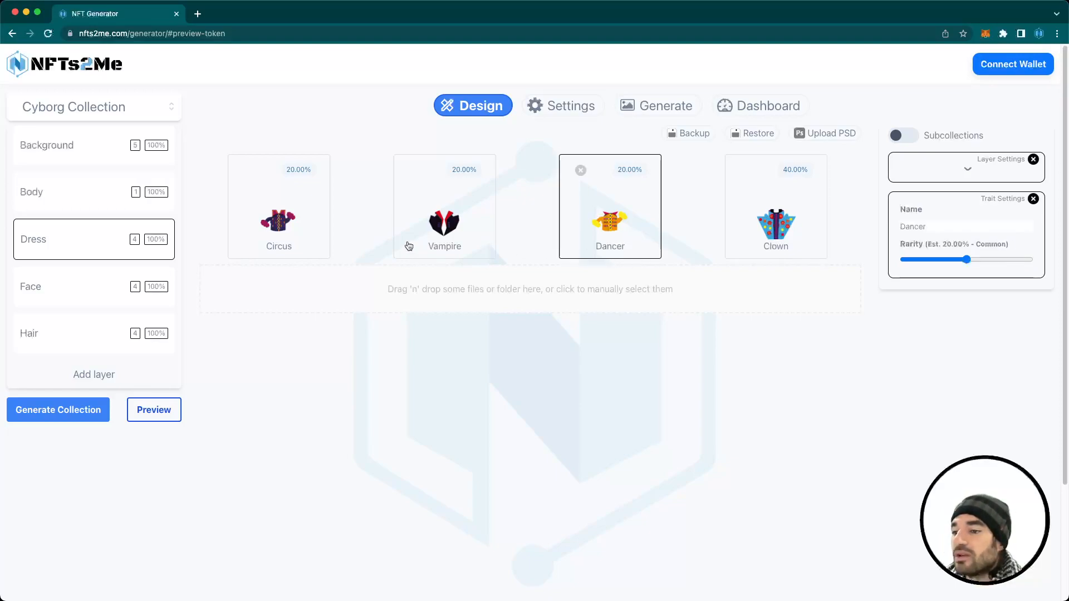
{"action": "left_click_drag", "start_coordinate": [968, 264], "coordinate": [921, 263]}
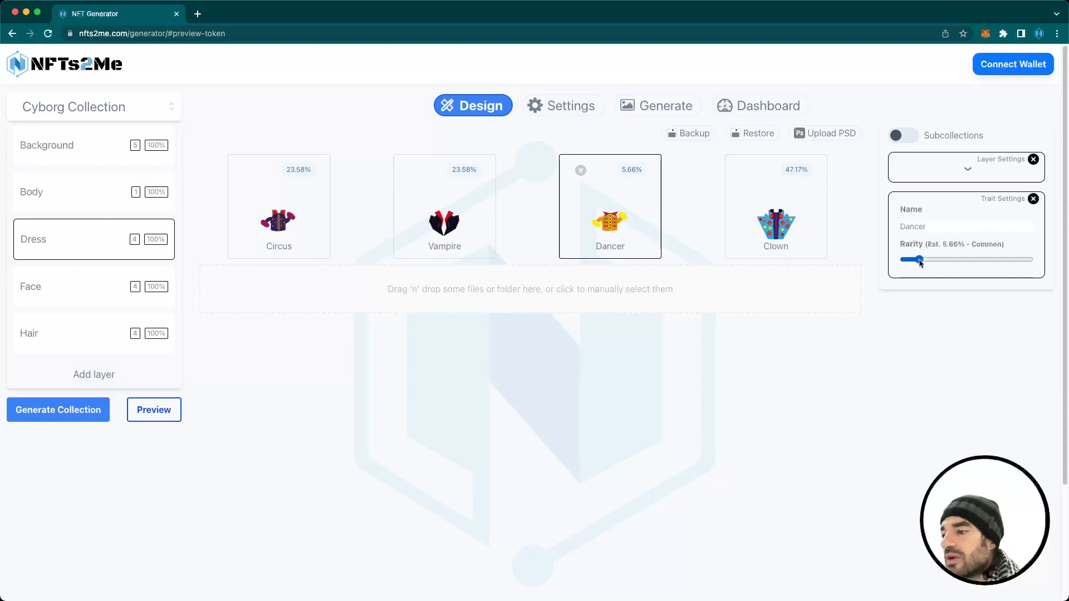
{"action": "left_click", "coordinate": [426, 220]}
{"action": "left_click_drag", "start_coordinate": [961, 261], "coordinate": [918, 259]}
{"action": "left_click", "coordinate": [300, 240]}
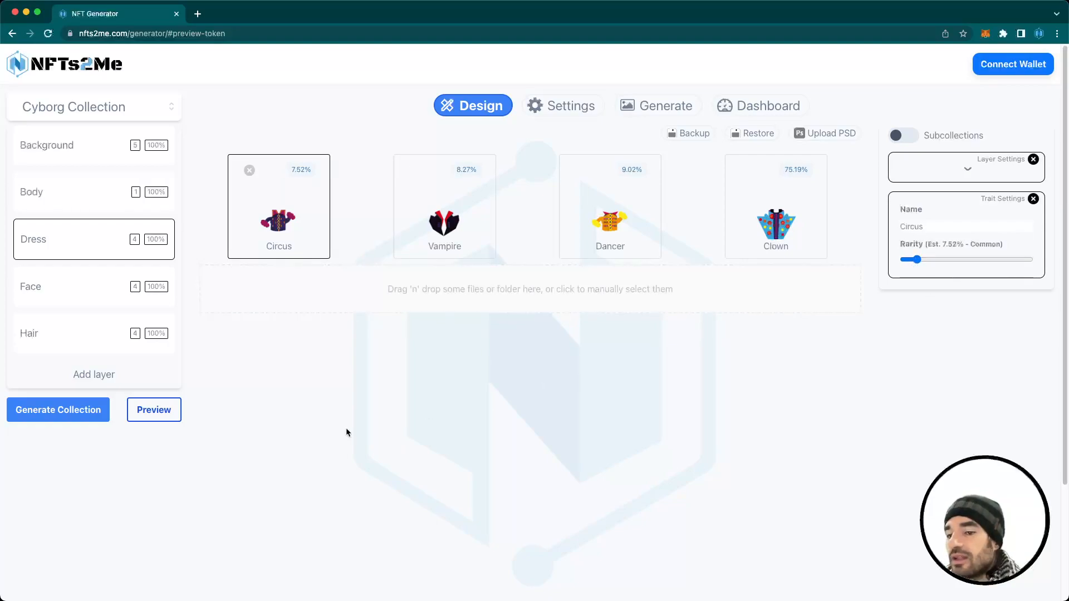
Generate a series of token previews to check how often the Clown dress appears.
{"action": "left_click", "coordinate": [150, 417]}
{"action": "left_click", "coordinate": [143, 267]}
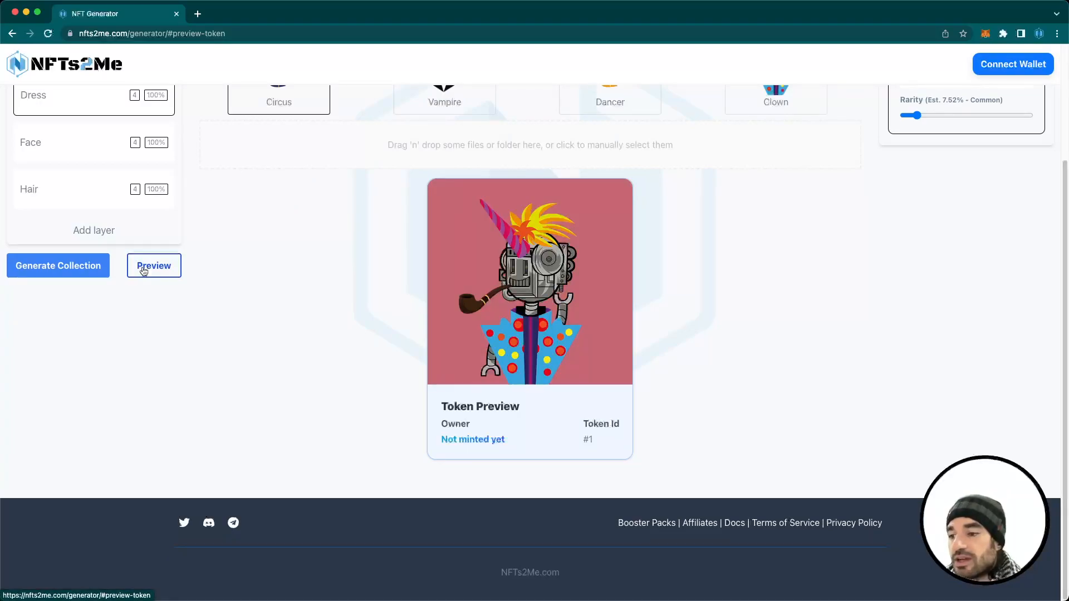
{"action": "left_click", "coordinate": [144, 271]}
{"action": "left_click", "coordinate": [143, 271]}
{"action": "left_click", "coordinate": [144, 271]}
{"action": "left_click", "coordinate": [144, 271]}
{"action": "left_click", "coordinate": [144, 271]}
{"action": "left_click", "coordinate": [143, 272]}
{"action": "left_click", "coordinate": [143, 271]}
{"action": "left_click", "coordinate": [144, 271]}
Raise the Dancer dress trait's rarity to the maximum, 45.25% (Very Often).
{"action": "scroll", "coordinate": [331, 332], "scroll_direction": "up", "scroll_amount": 2}
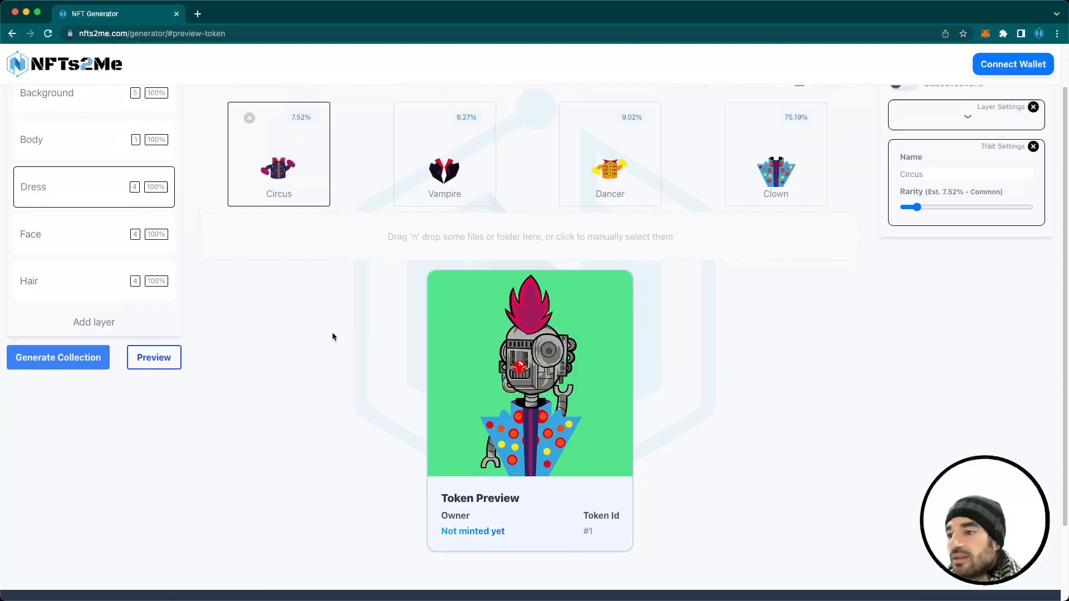
{"action": "left_click", "coordinate": [613, 169]}
{"action": "left_click_drag", "start_coordinate": [905, 209], "coordinate": [1030, 217]}
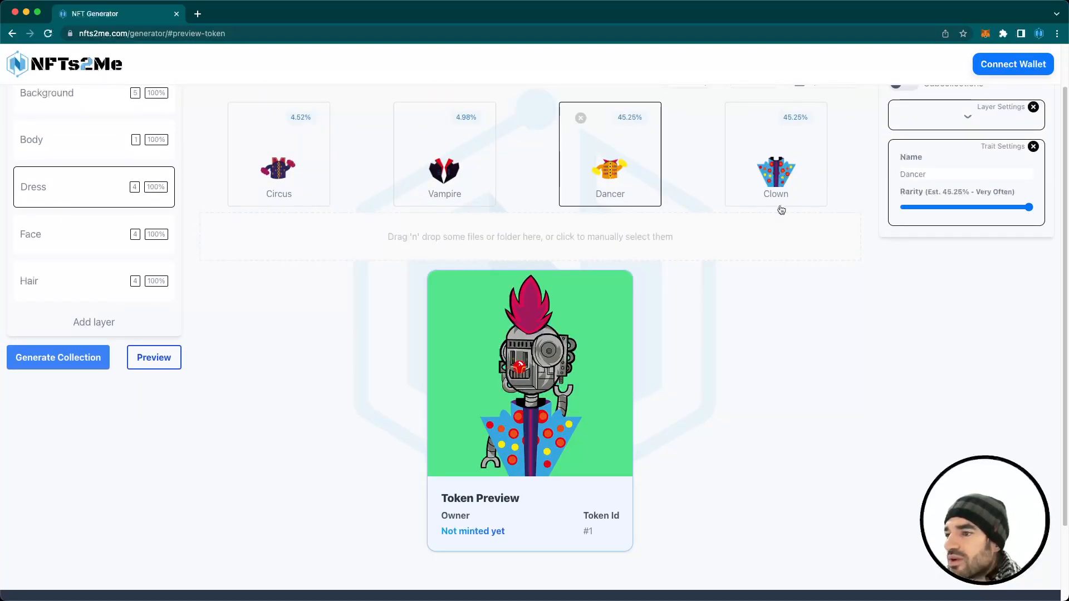
Generate repeated token previews to compare how often the Dancer and Clown dresses appear.
{"action": "scroll", "coordinate": [603, 288], "scroll_direction": "up", "scroll_amount": 1}
{"action": "left_click", "coordinate": [168, 375]}
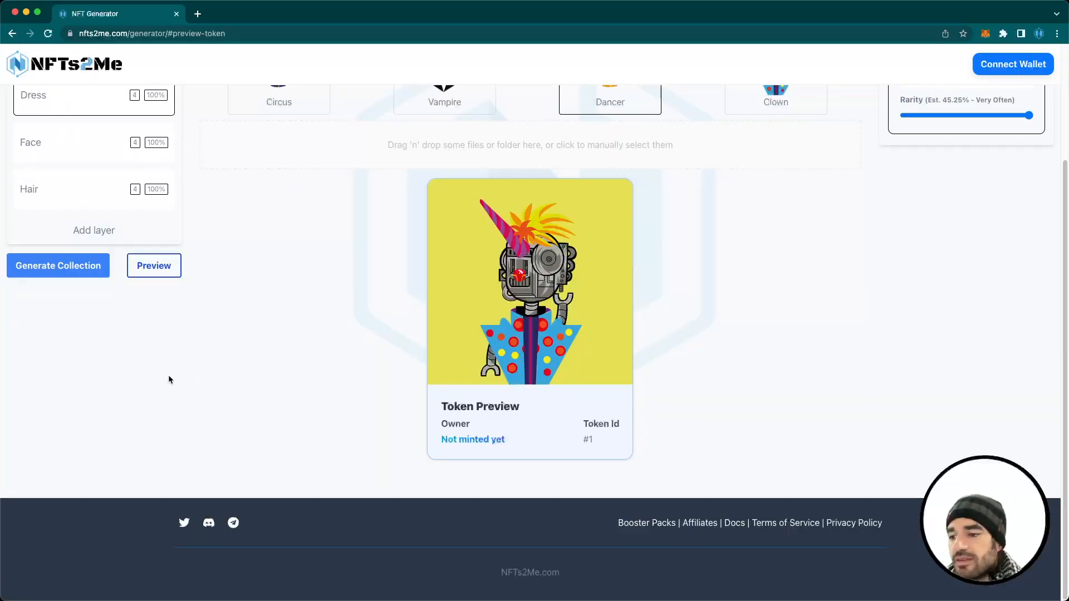
{"action": "left_click", "coordinate": [161, 270]}
{"action": "left_click", "coordinate": [161, 270]}
{"action": "left_click", "coordinate": [160, 270]}
{"action": "left_click", "coordinate": [160, 270]}
{"action": "left_click", "coordinate": [161, 270]}
{"action": "left_click", "coordinate": [160, 270]}
{"action": "left_click", "coordinate": [160, 270]}
{"action": "left_click", "coordinate": [160, 271]}
{"action": "left_click", "coordinate": [160, 270]}
{"action": "left_click", "coordinate": [161, 270]}
{"action": "left_click", "coordinate": [160, 270]}
Generate 12 solid Color backgrounds at 600 × 600 in the Background layer with AutoBackground.
{"action": "scroll", "coordinate": [271, 303], "scroll_direction": "up", "scroll_amount": 3}
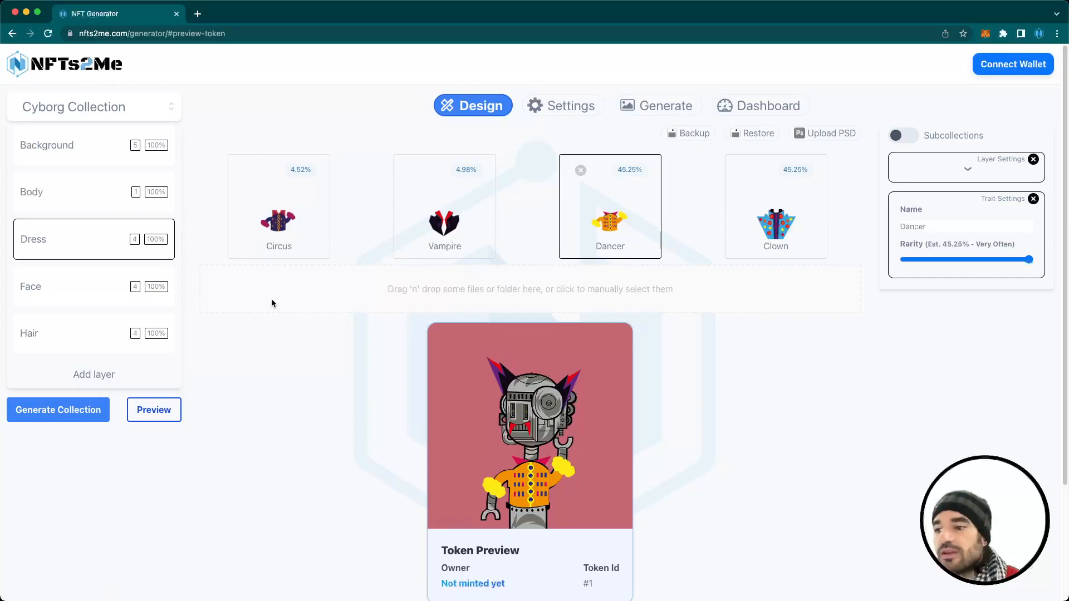
{"action": "left_click", "coordinate": [96, 295]}
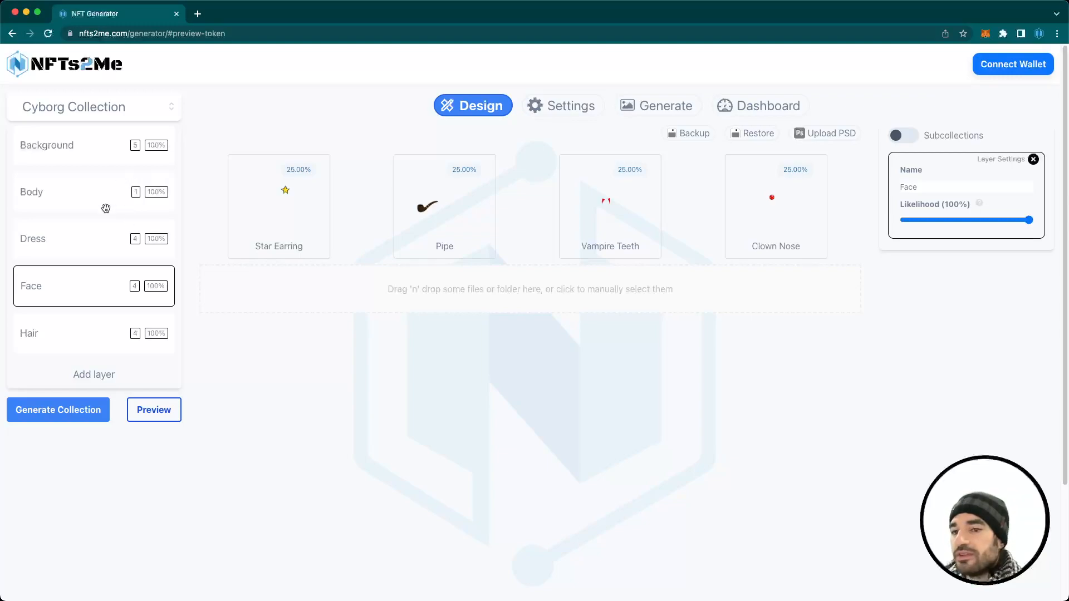
{"action": "left_click", "coordinate": [86, 145]}
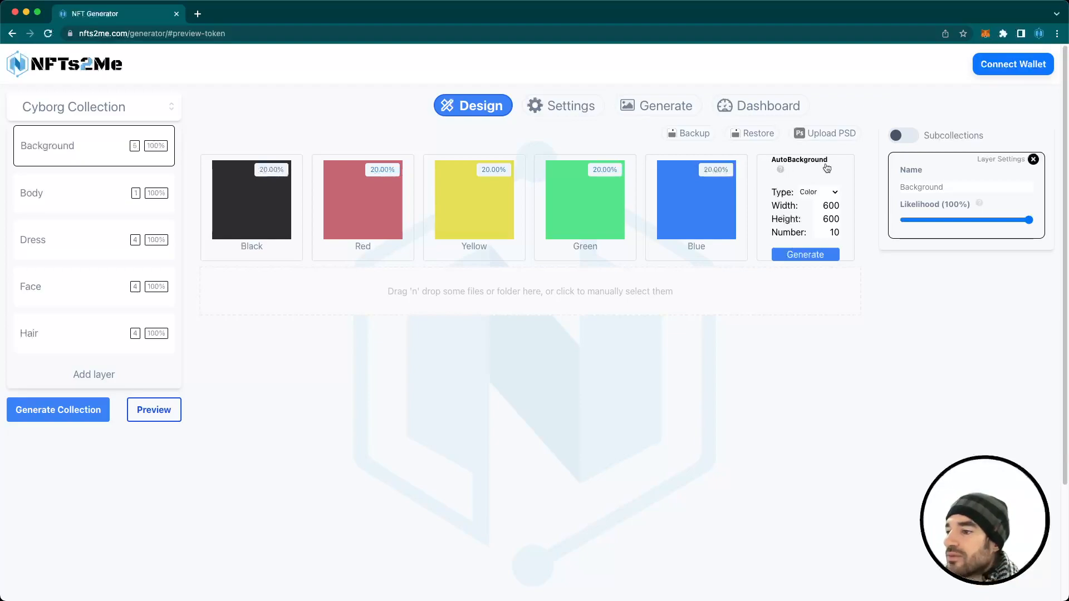
{"action": "left_click", "coordinate": [819, 193]}
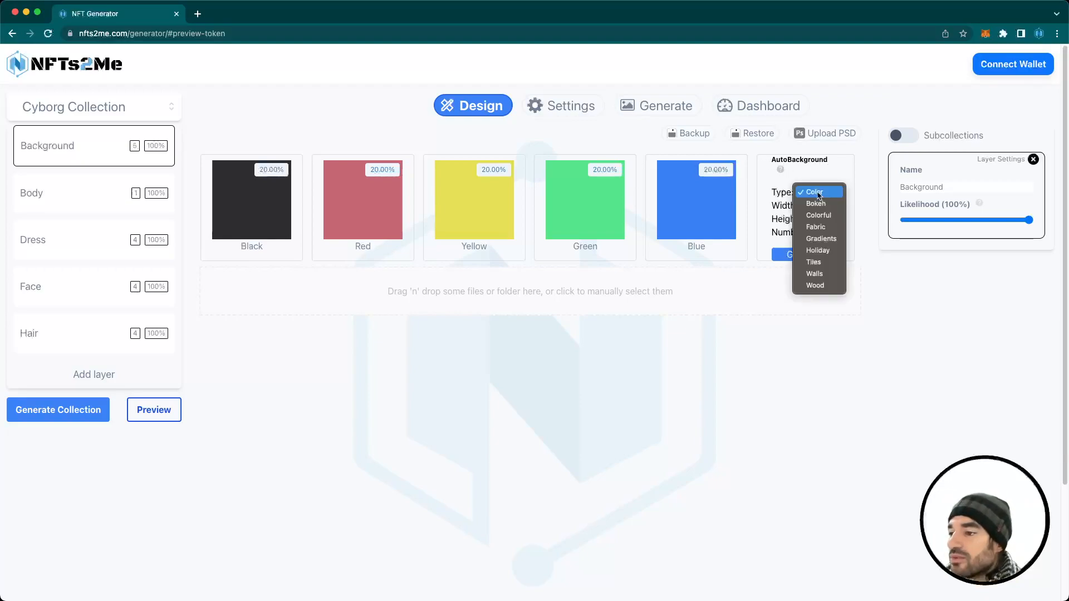
{"action": "left_click", "coordinate": [821, 192]}
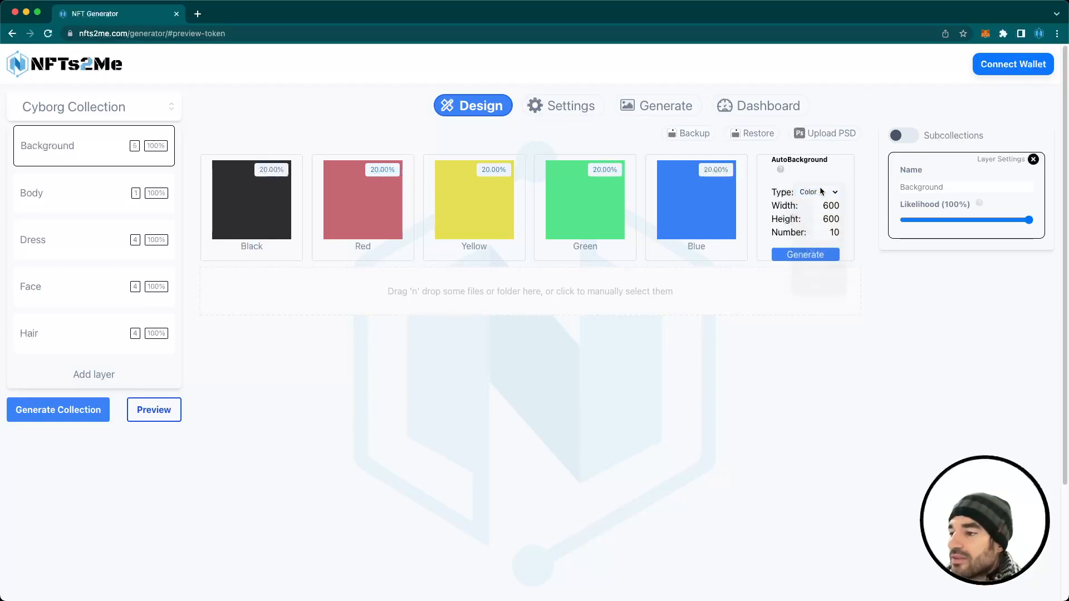
{"action": "left_click_drag", "start_coordinate": [826, 234], "coordinate": [855, 238]}
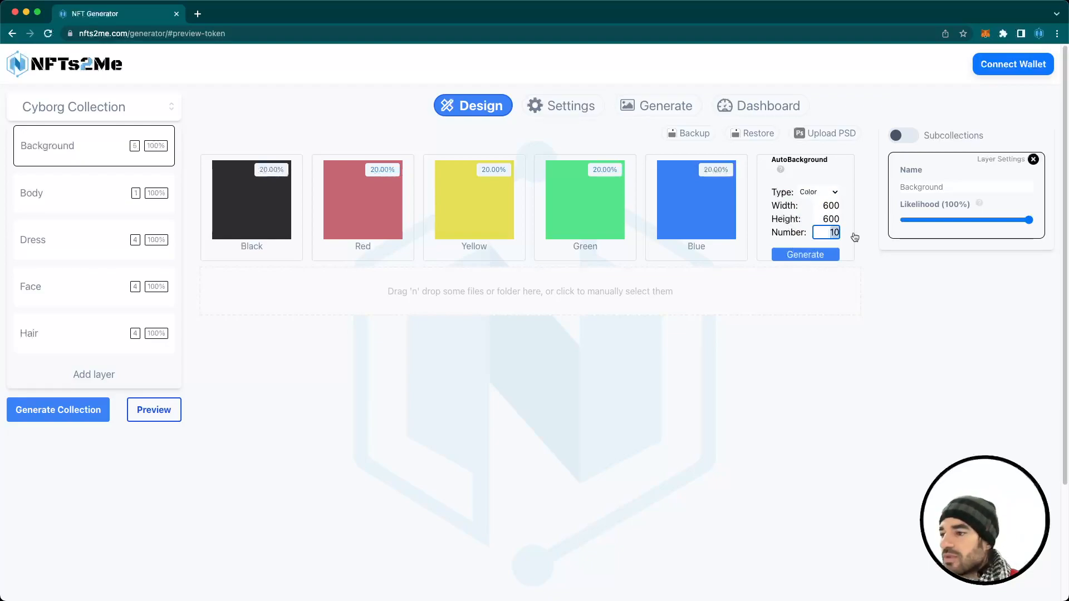
{"action": "type", "text": "12"}
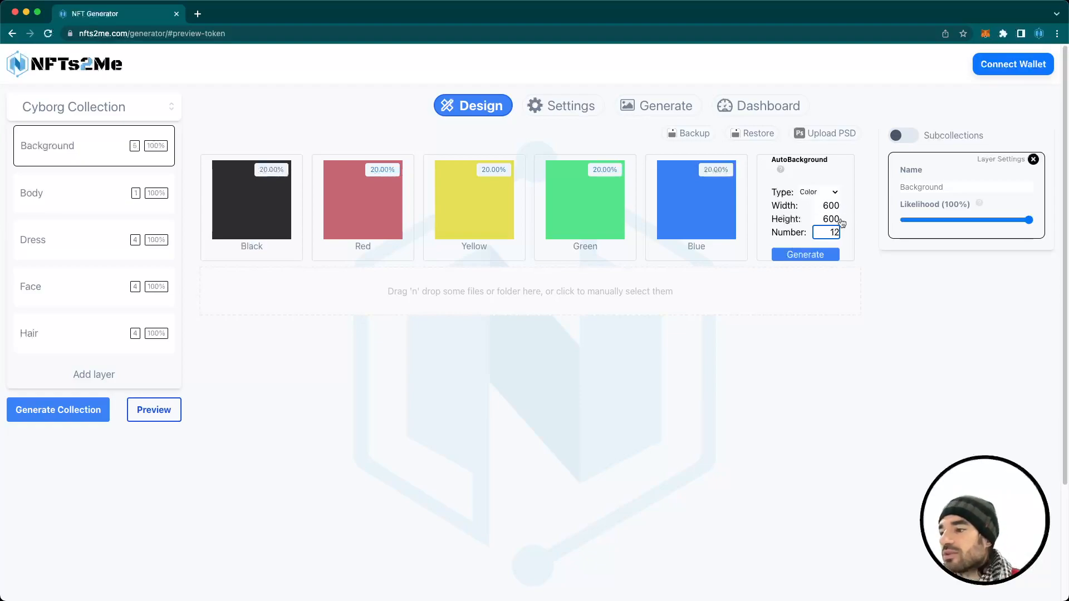
{"action": "left_click", "coordinate": [890, 292]}
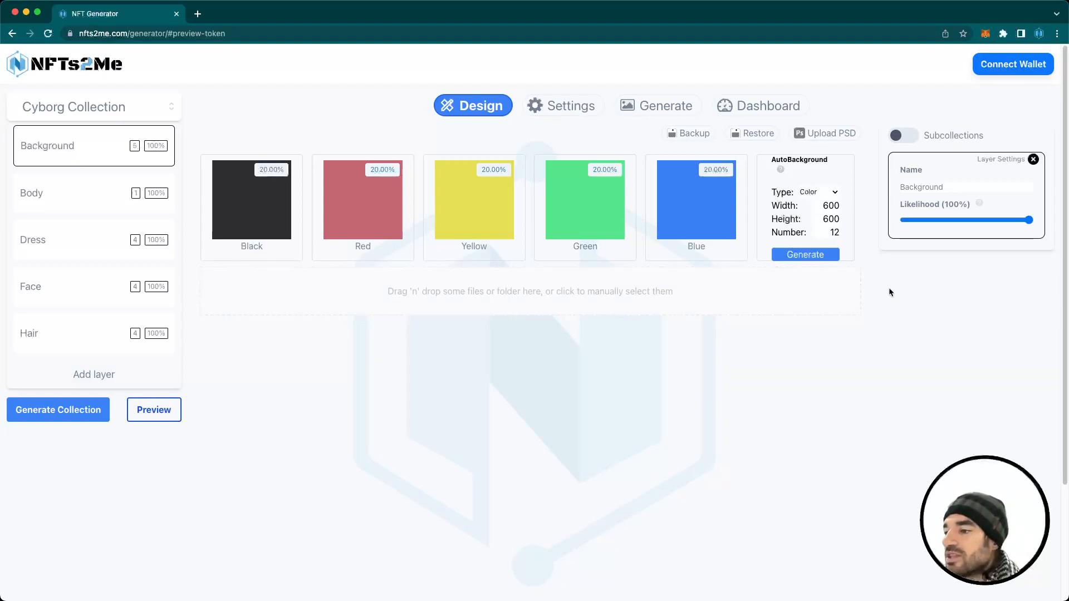
{"action": "left_click", "coordinate": [806, 255]}
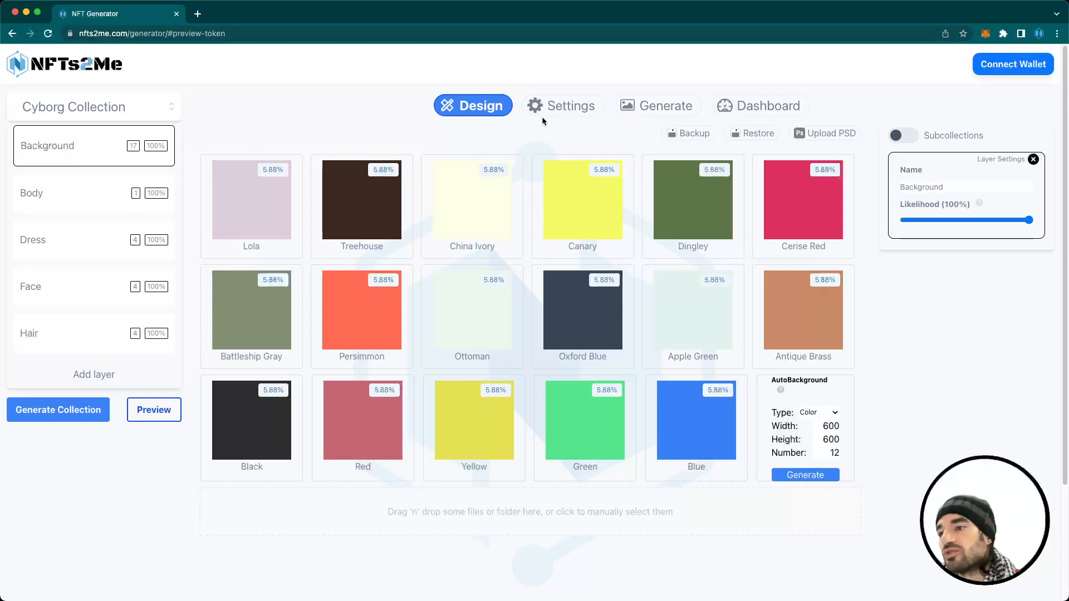
Generate the collection from the current layers and look through the resulting tokens and trait counts.
{"action": "left_click", "coordinate": [653, 115]}
{"action": "scroll", "coordinate": [690, 373], "scroll_direction": "down", "scroll_amount": 10}
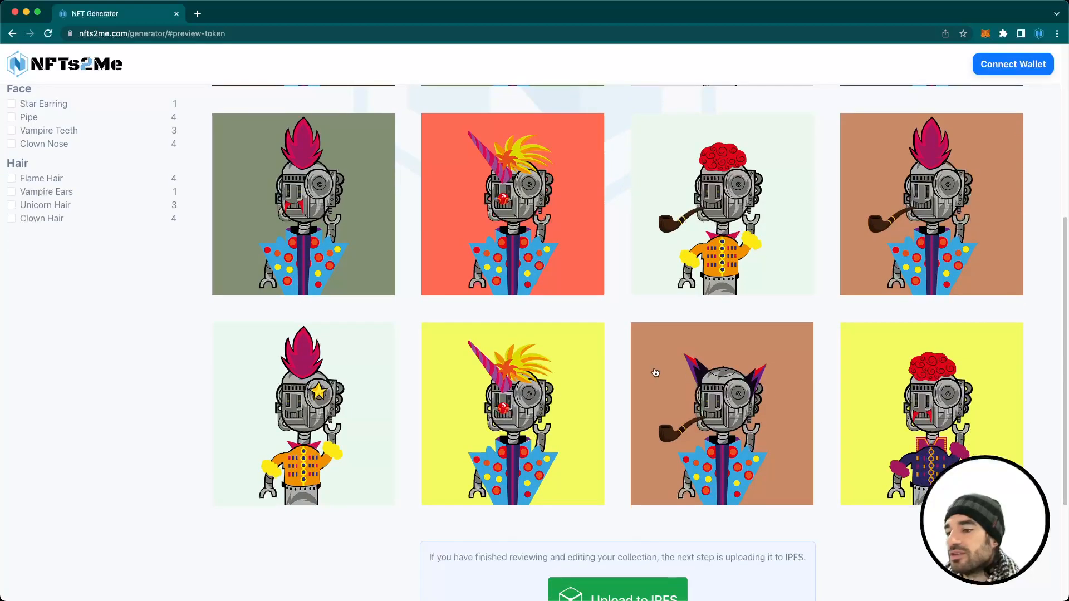
{"action": "scroll", "coordinate": [440, 332], "scroll_direction": "up", "scroll_amount": 4}
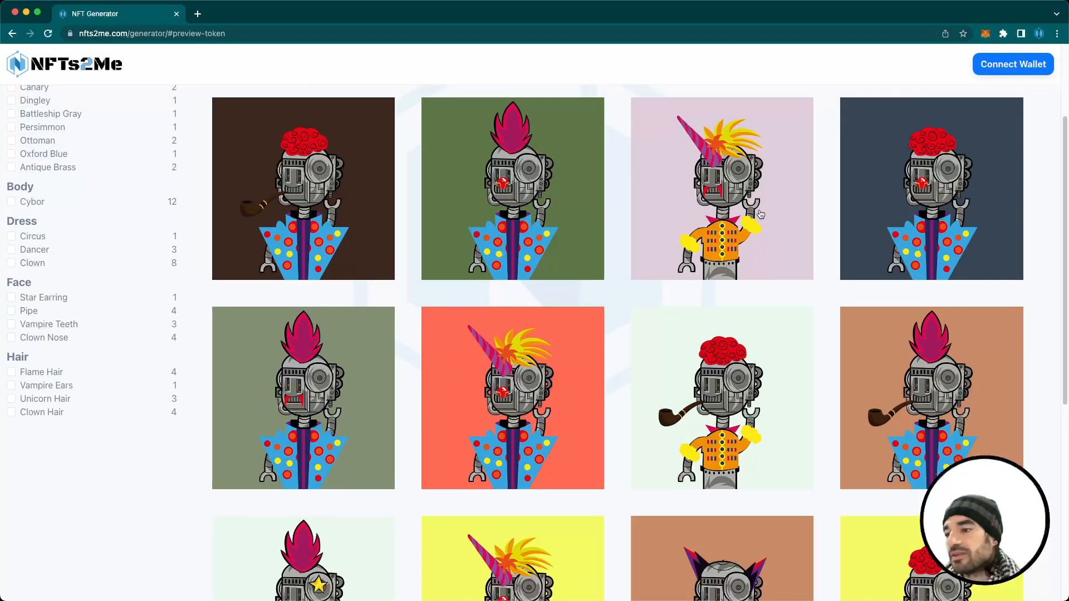
{"action": "scroll", "coordinate": [383, 329], "scroll_direction": "down", "scroll_amount": 1}
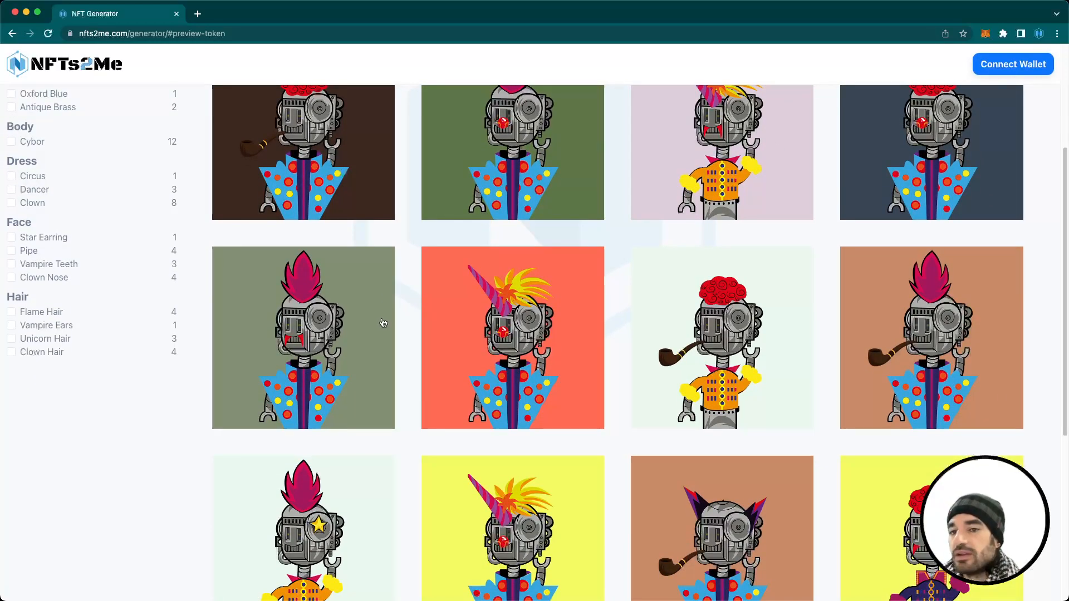
{"action": "scroll", "coordinate": [383, 324], "scroll_direction": "up", "scroll_amount": 3}
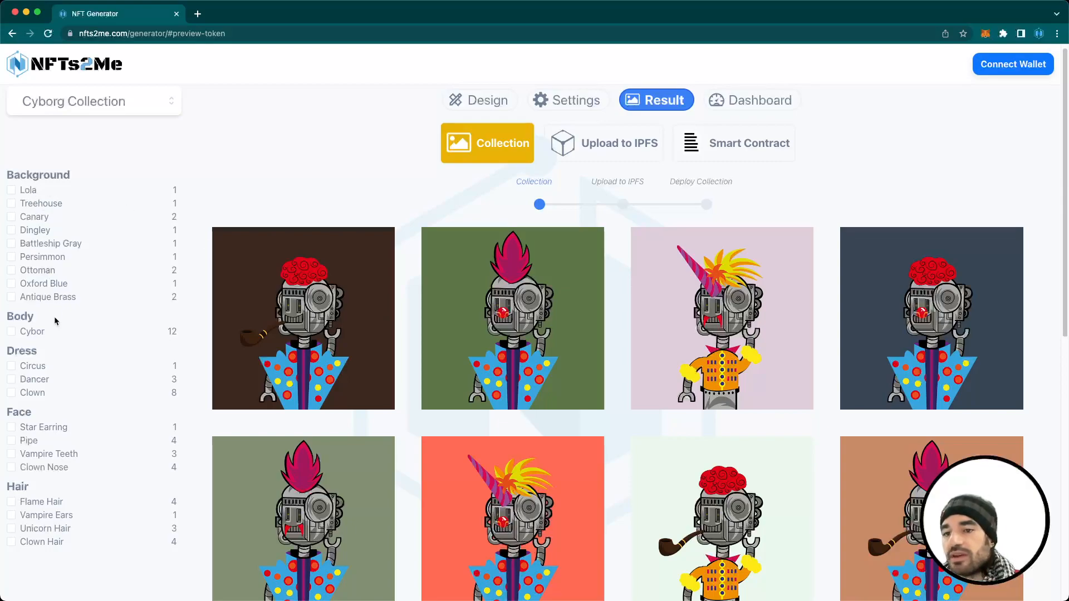
{"action": "scroll", "coordinate": [55, 315], "scroll_direction": "down", "scroll_amount": 1}
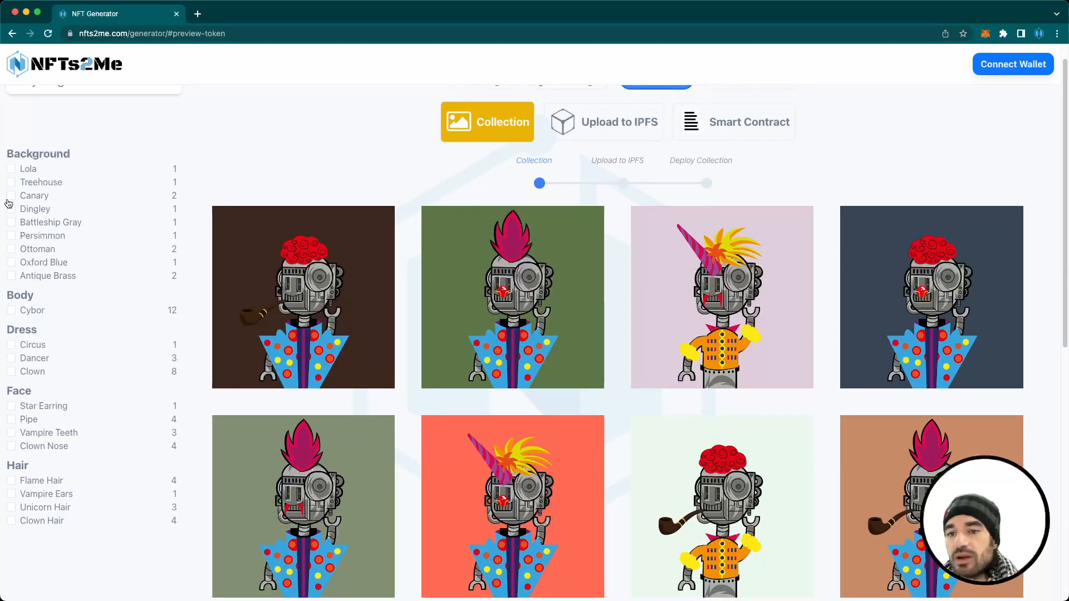
Filter the generated tokens by the Canary background and by the Cybor body, clearing each filter after viewing it.
{"action": "left_click", "coordinate": [11, 199]}
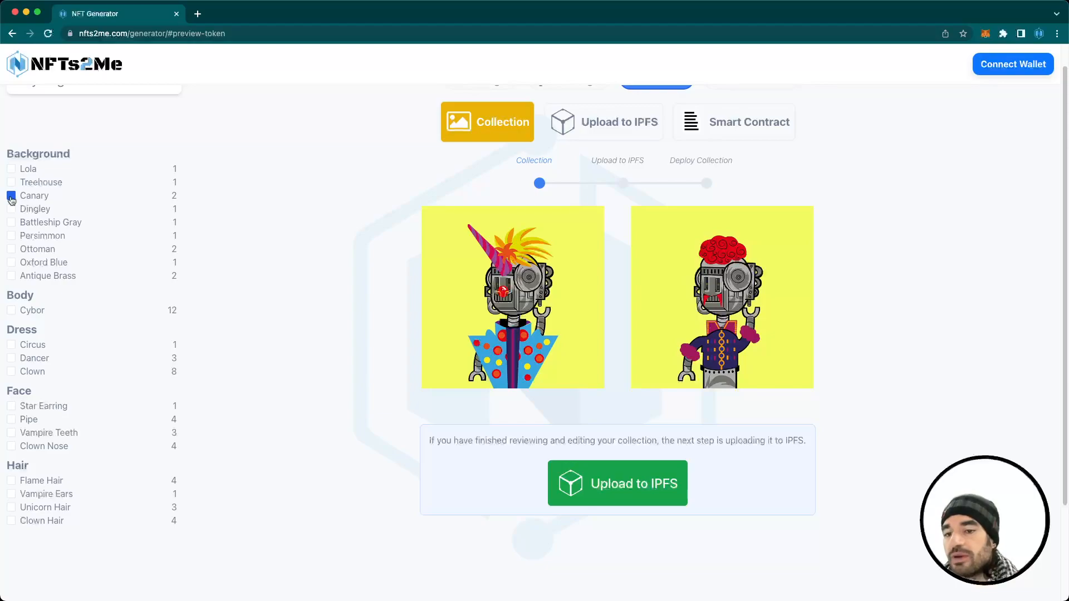
{"action": "left_click", "coordinate": [11, 198]}
{"action": "left_click", "coordinate": [10, 312]}
{"action": "left_click", "coordinate": [10, 311]}
{"action": "scroll", "coordinate": [256, 222], "scroll_direction": "up", "scroll_amount": 1}
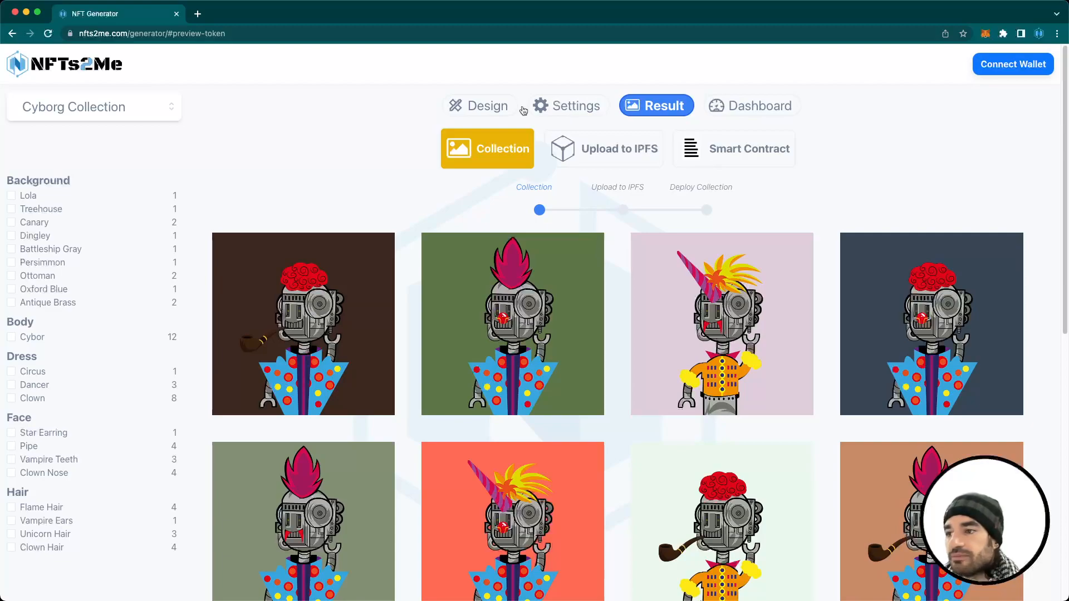
{"action": "left_click", "coordinate": [489, 105]}
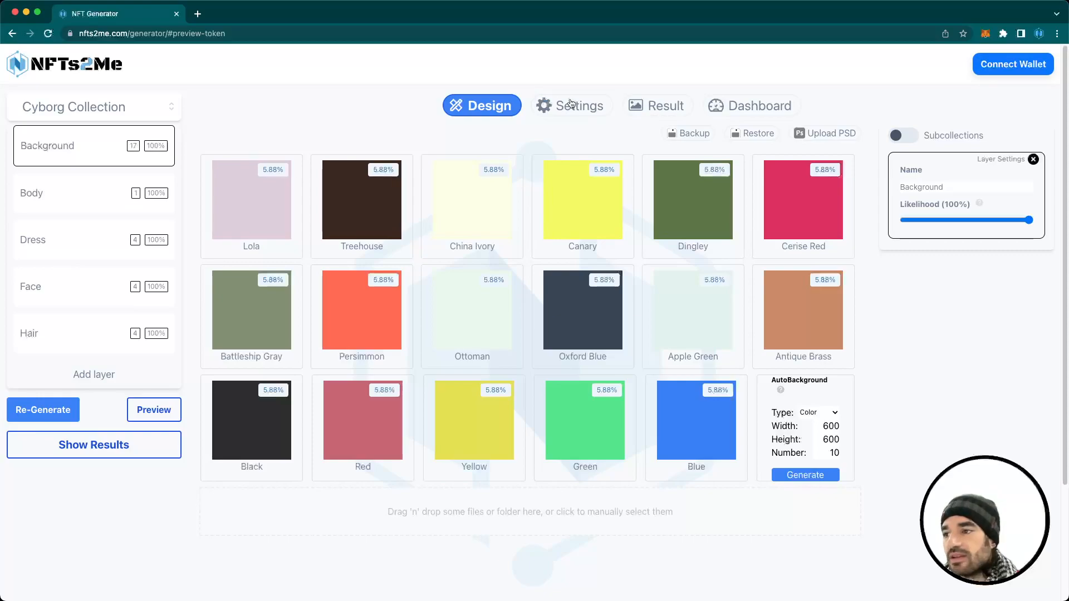
{"action": "left_click", "coordinate": [661, 103]}
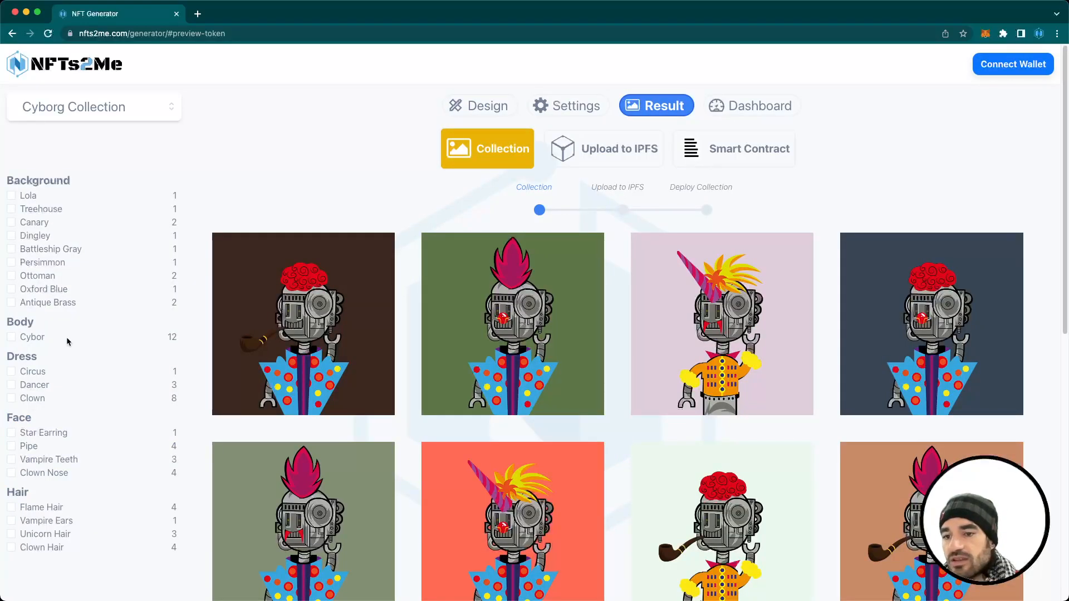
{"action": "left_click", "coordinate": [11, 338]}
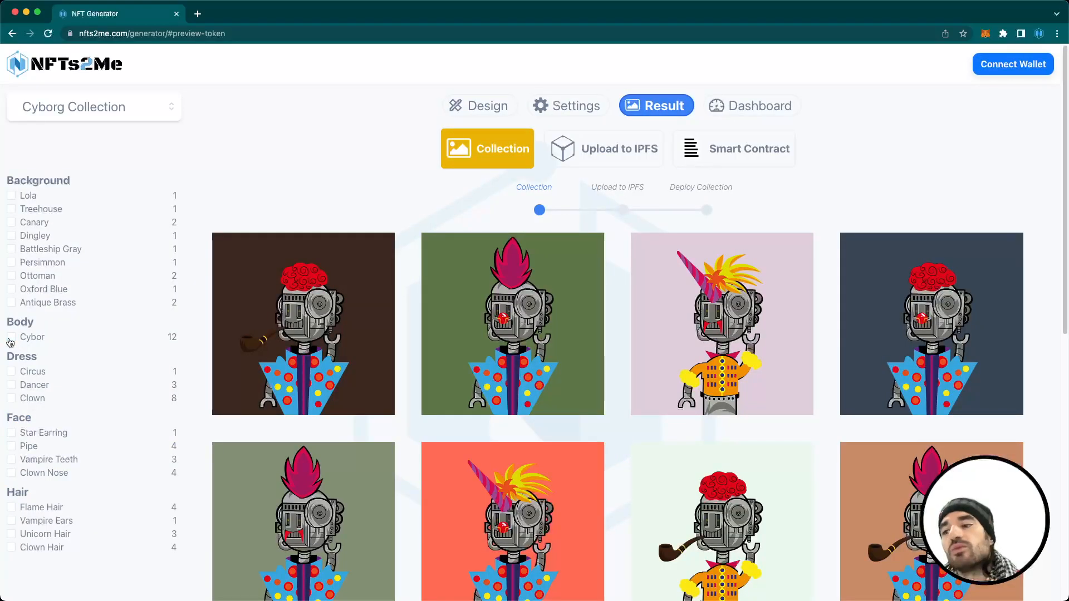
Set the Body layer's likelihood to 50% in the design.
{"action": "left_click", "coordinate": [468, 107]}
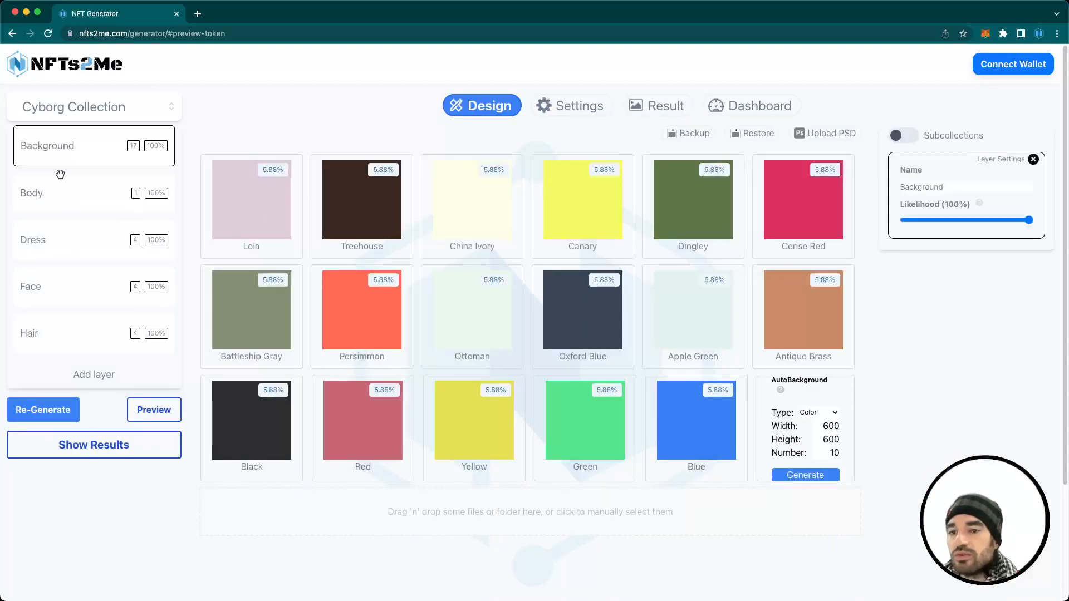
{"action": "left_click", "coordinate": [53, 205]}
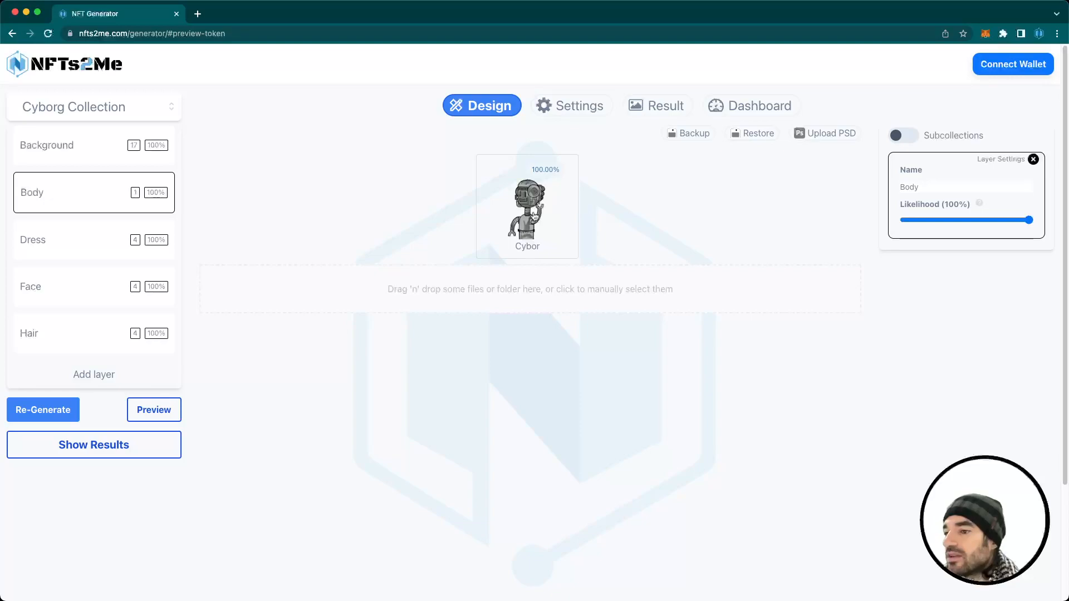
{"action": "mouse_move", "coordinate": [979, 203]}
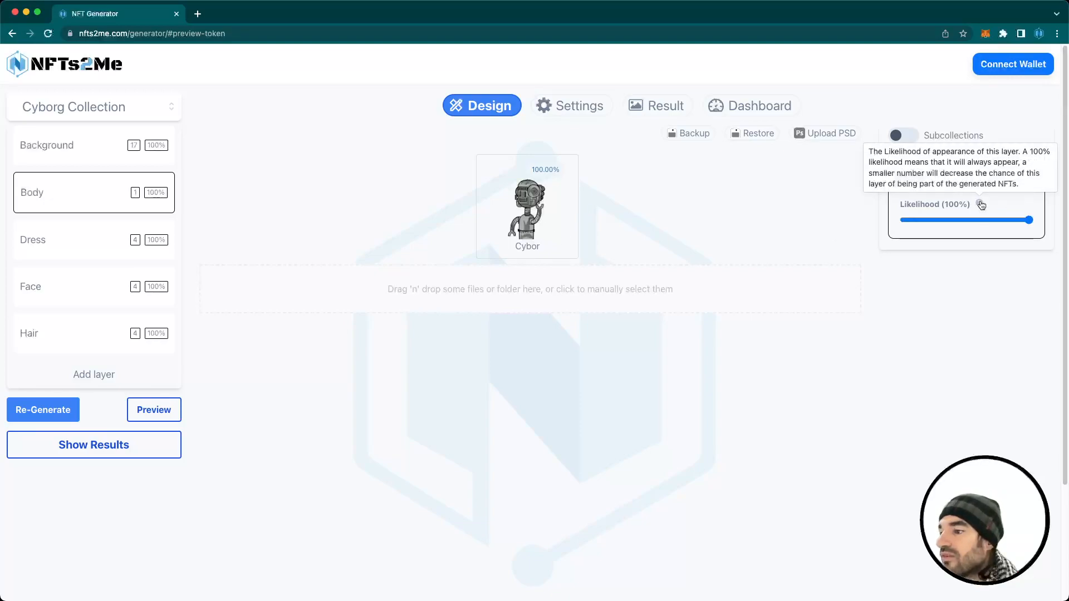
{"action": "left_click_drag", "start_coordinate": [972, 220], "coordinate": [966, 221]}
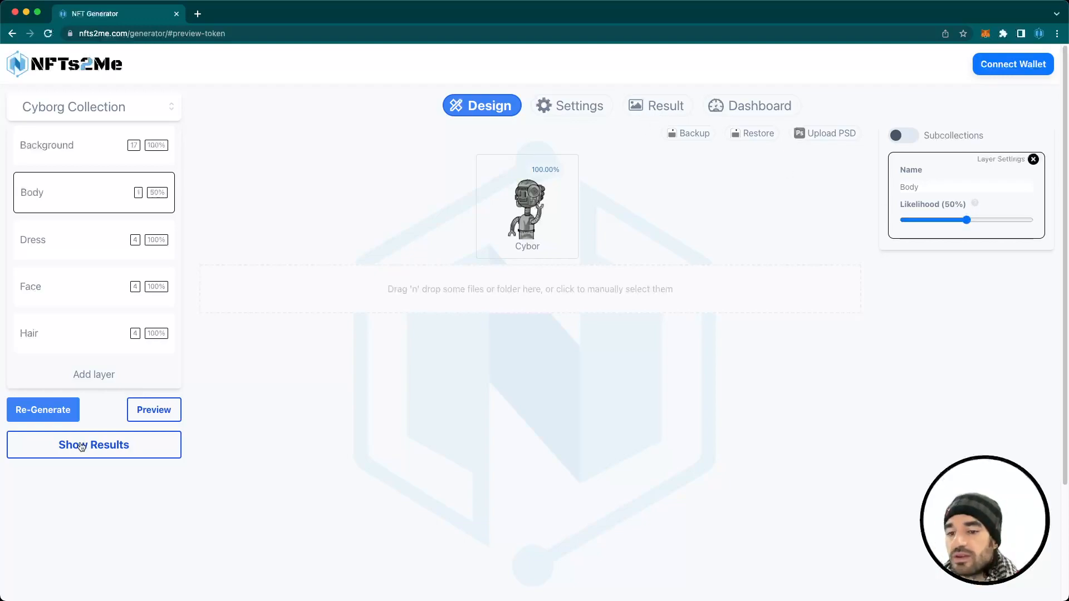
Regenerate the collection with the reduced Body likelihood and review all of its tokens.
{"action": "left_click", "coordinate": [44, 412]}
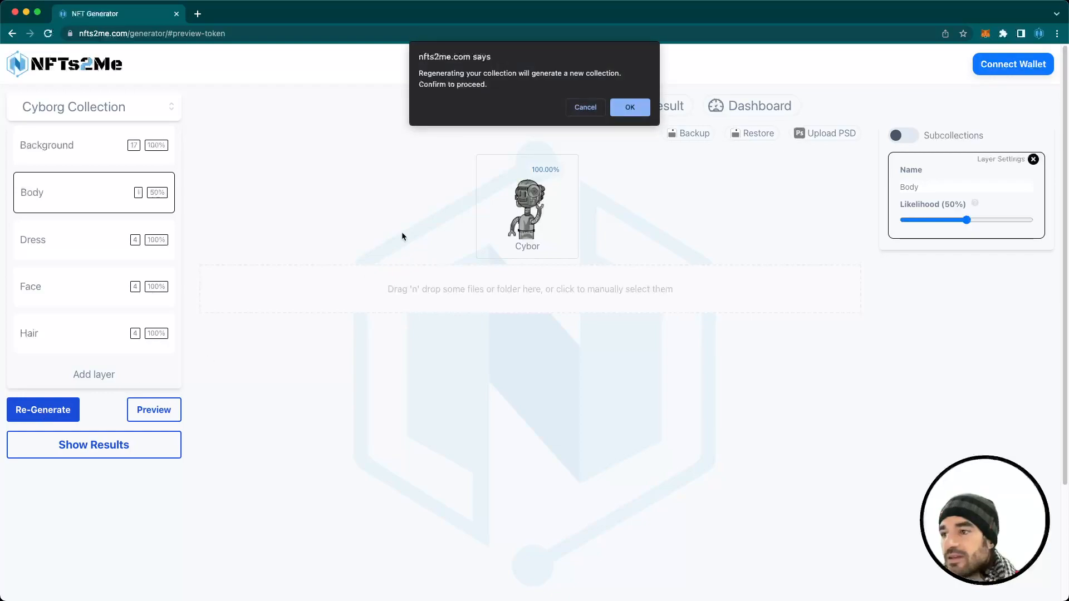
{"action": "left_click", "coordinate": [630, 108]}
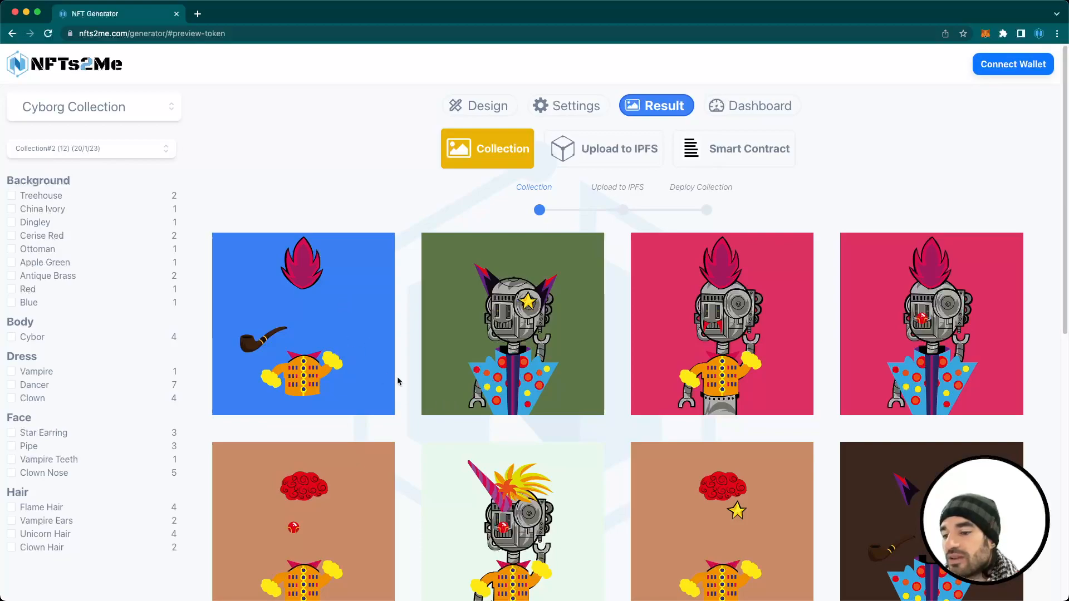
{"action": "scroll", "coordinate": [399, 382], "scroll_direction": "down", "scroll_amount": 10}
{"action": "scroll", "coordinate": [398, 378], "scroll_direction": "down", "scroll_amount": 3}
{"action": "scroll", "coordinate": [398, 378], "scroll_direction": "up", "scroll_amount": 10}
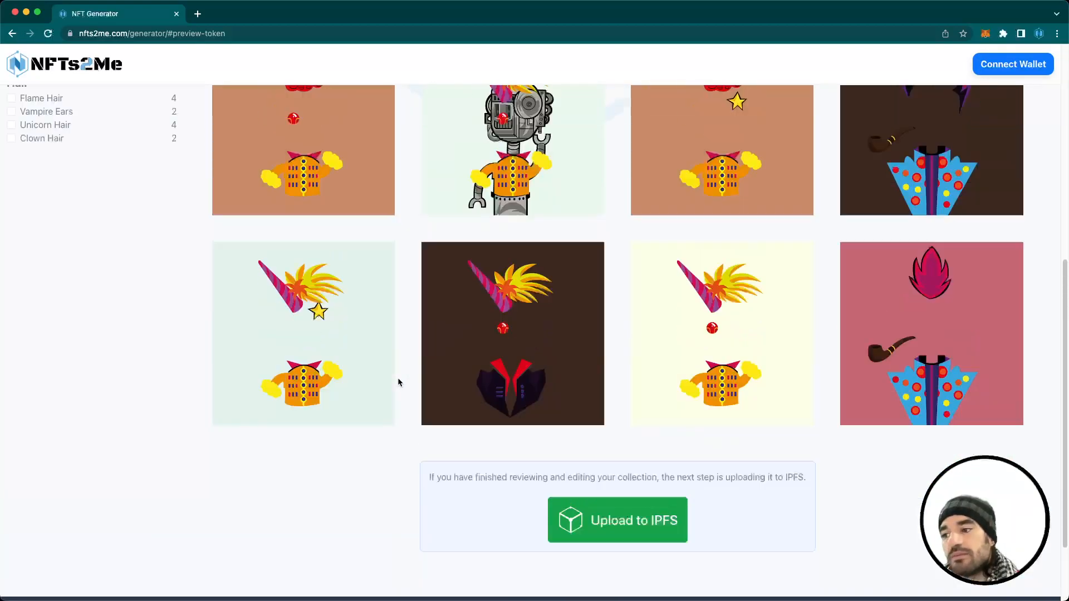
Restore the Body layer's likelihood to 100% and set the Dress layer's likelihood to 50%.
{"action": "left_click", "coordinate": [488, 107]}
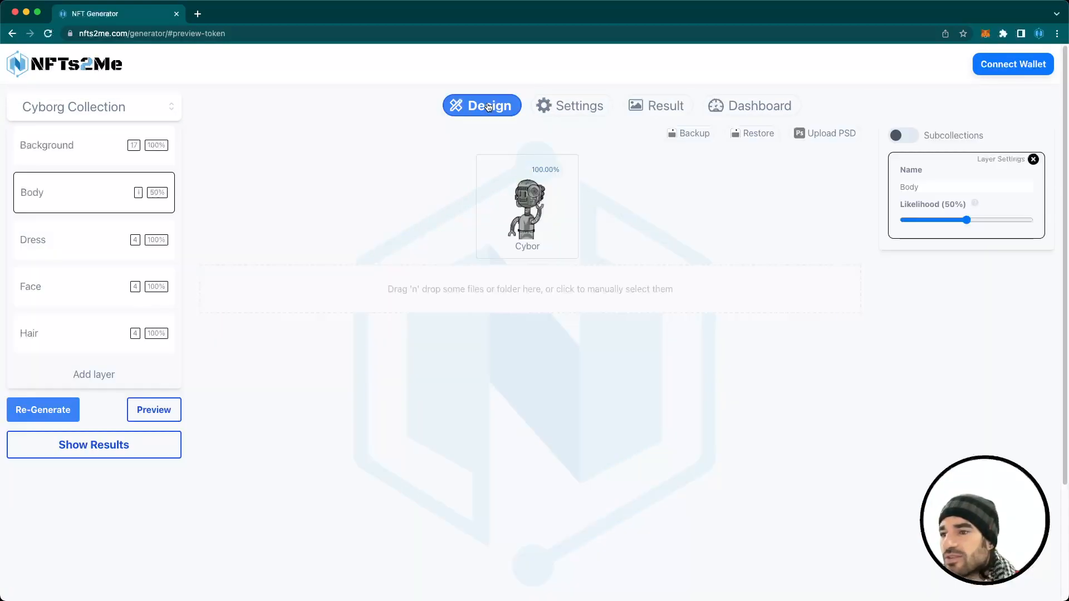
{"action": "left_click_drag", "start_coordinate": [966, 220], "coordinate": [1047, 227]}
{"action": "left_click", "coordinate": [60, 247]}
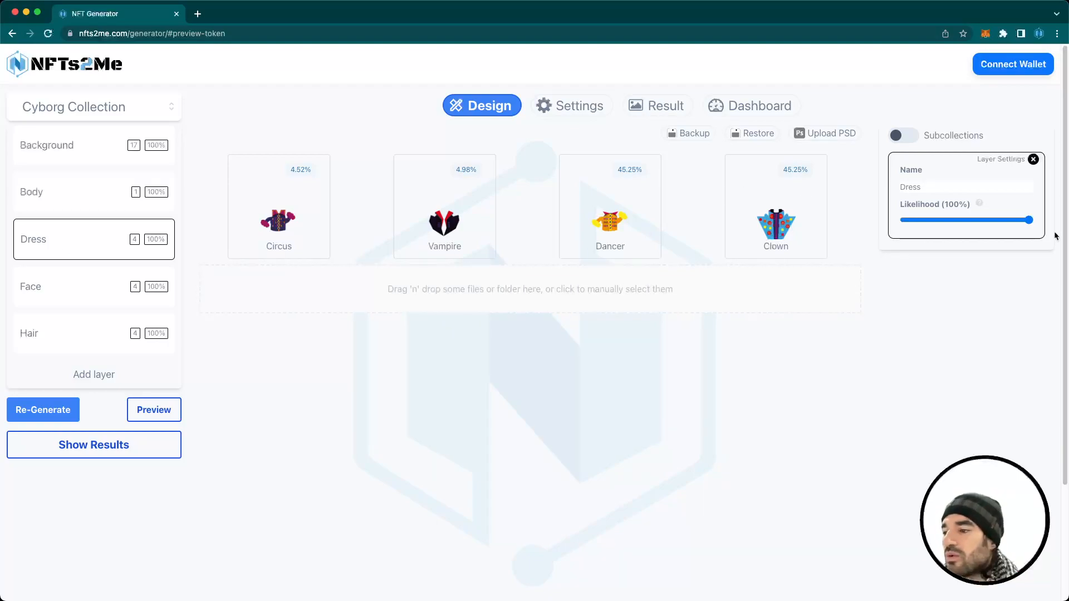
{"action": "left_click_drag", "start_coordinate": [1029, 220], "coordinate": [967, 221]}
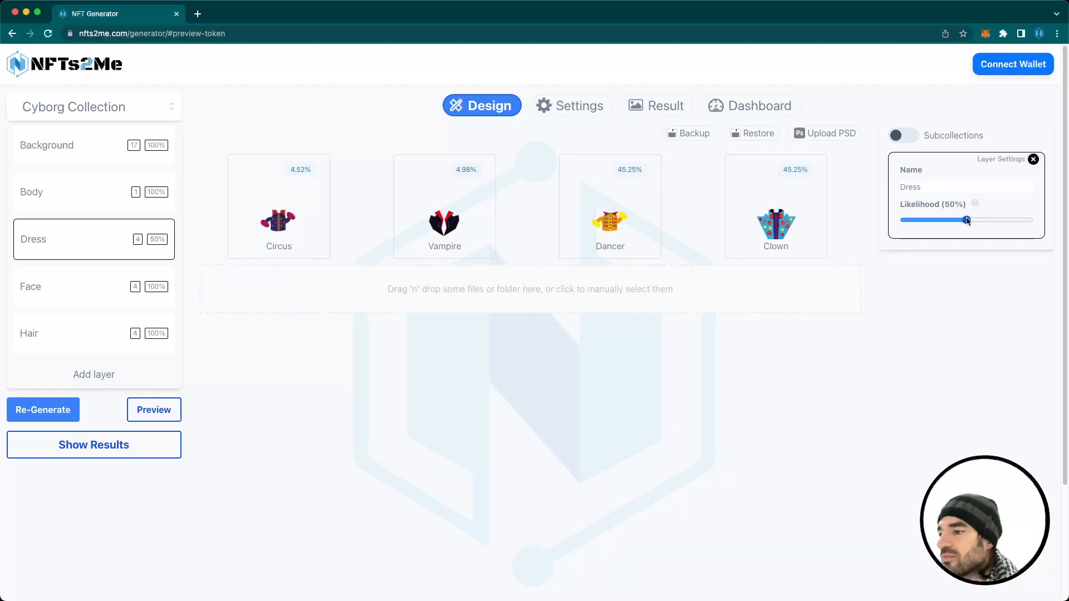
Regenerate the collection with the Dress layer at 50% likelihood and review the new tokens.
{"action": "left_click", "coordinate": [54, 416]}
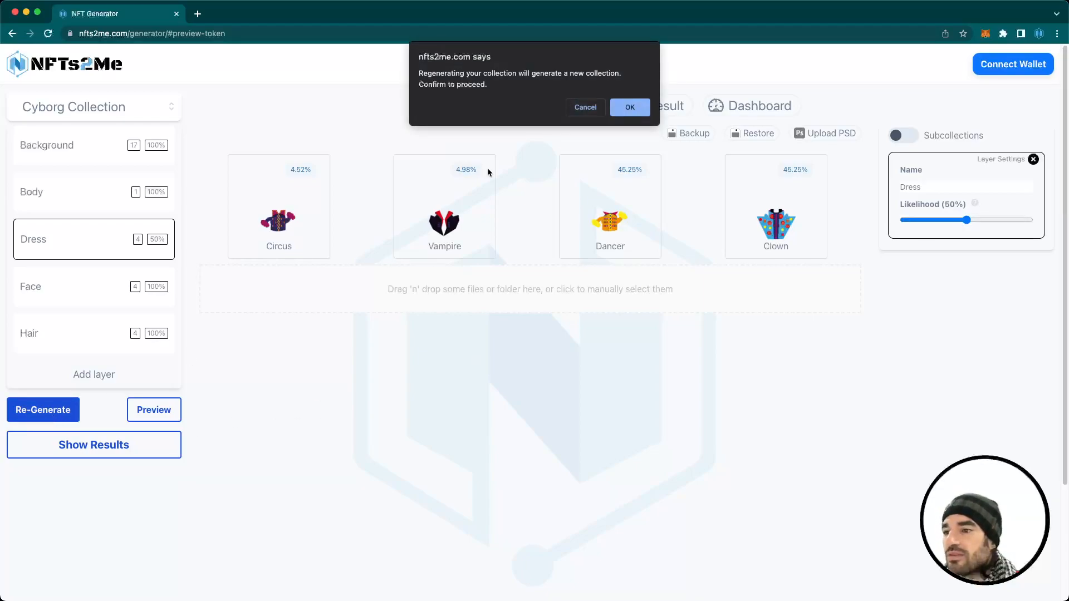
{"action": "left_click", "coordinate": [630, 105]}
{"action": "scroll", "coordinate": [480, 372], "scroll_direction": "down", "scroll_amount": 2}
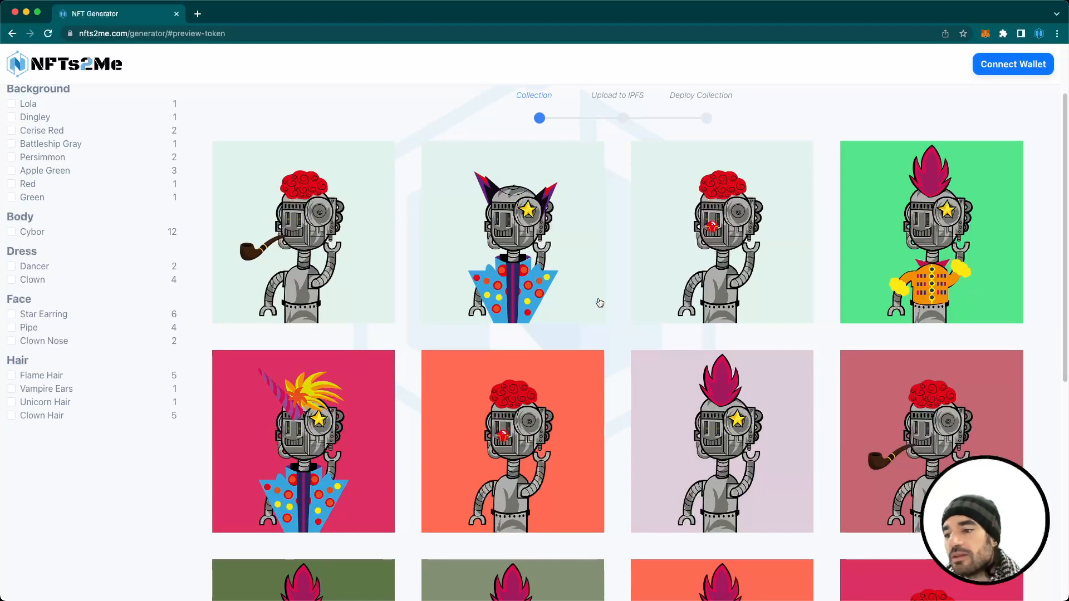
{"action": "scroll", "coordinate": [607, 306], "scroll_direction": "down", "scroll_amount": 8}
{"action": "scroll", "coordinate": [608, 306], "scroll_direction": "up", "scroll_amount": 7}
{"action": "scroll", "coordinate": [609, 303], "scroll_direction": "up", "scroll_amount": 2}
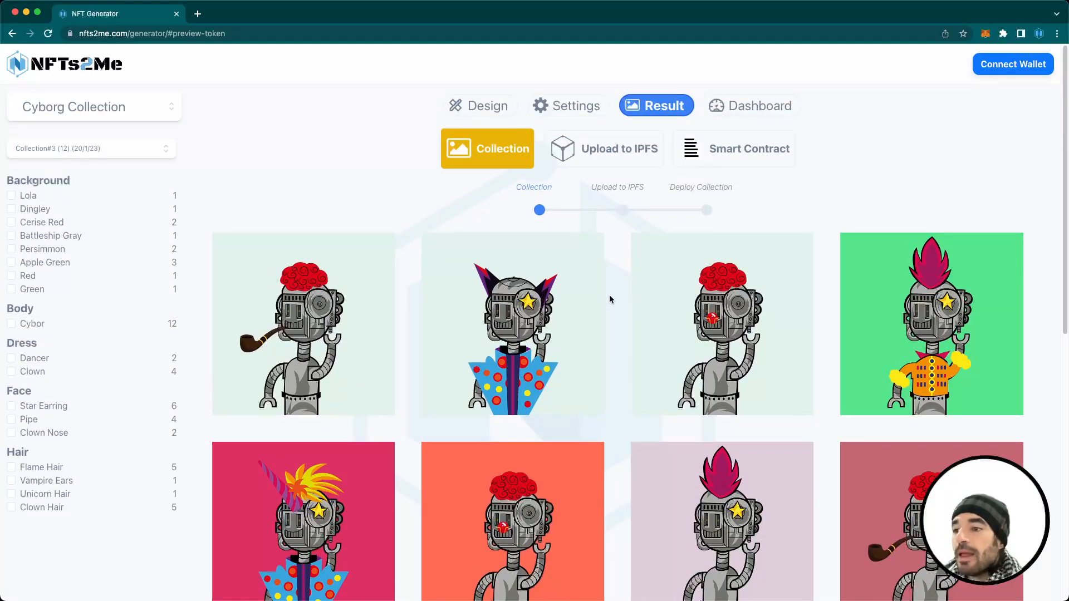
Open the project settings and examine the project name, description and collection size options.
{"action": "left_click", "coordinate": [571, 107]}
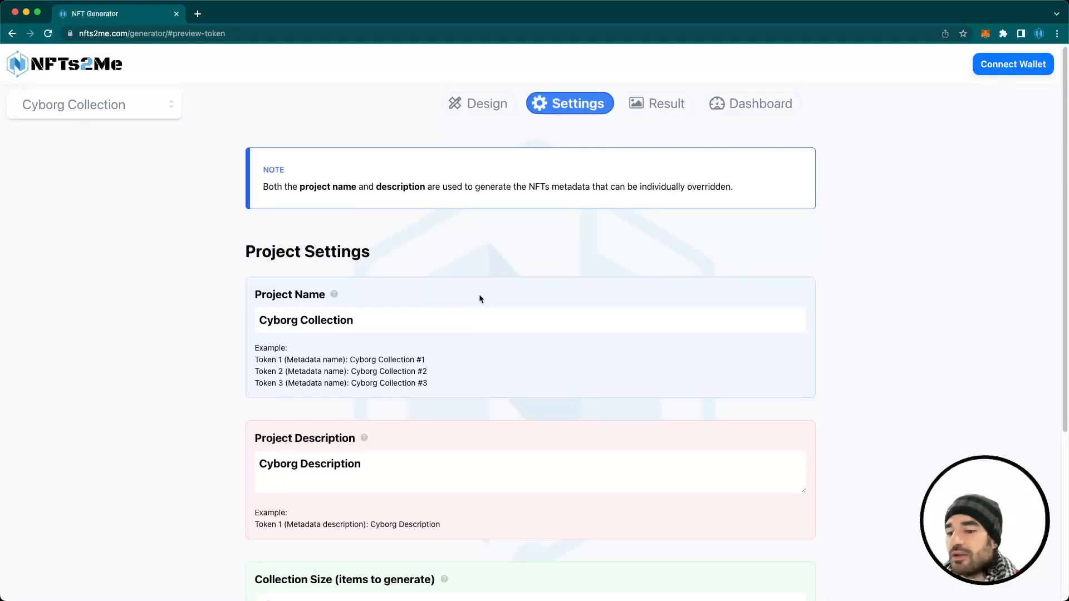
{"action": "scroll", "coordinate": [480, 295], "scroll_direction": "down", "scroll_amount": 3}
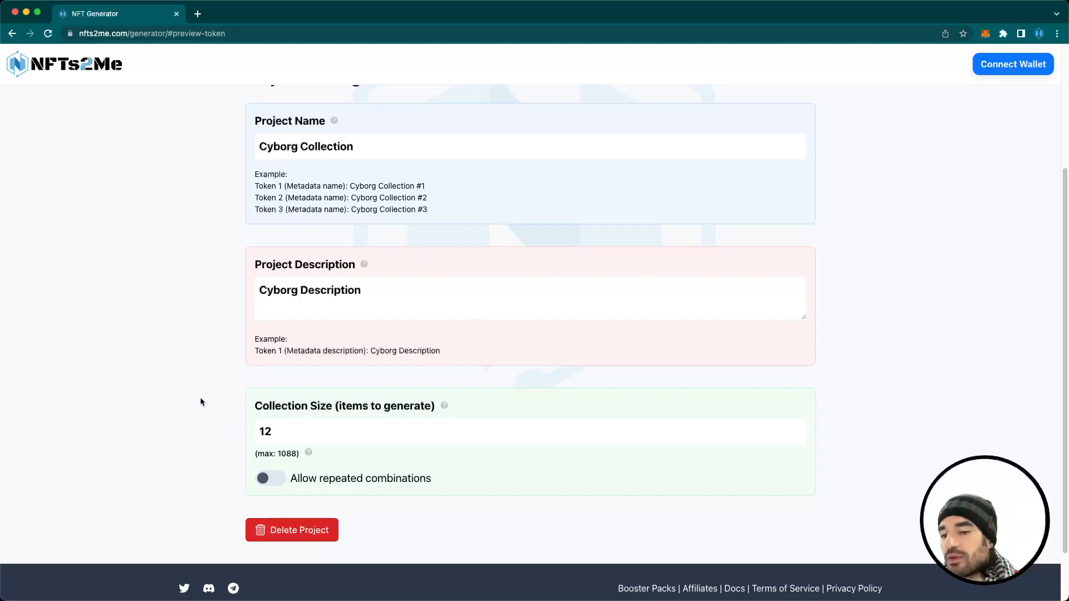
{"action": "scroll", "coordinate": [200, 401], "scroll_direction": "up", "scroll_amount": 2}
{"action": "scroll", "coordinate": [229, 382], "scroll_direction": "down", "scroll_amount": 3}
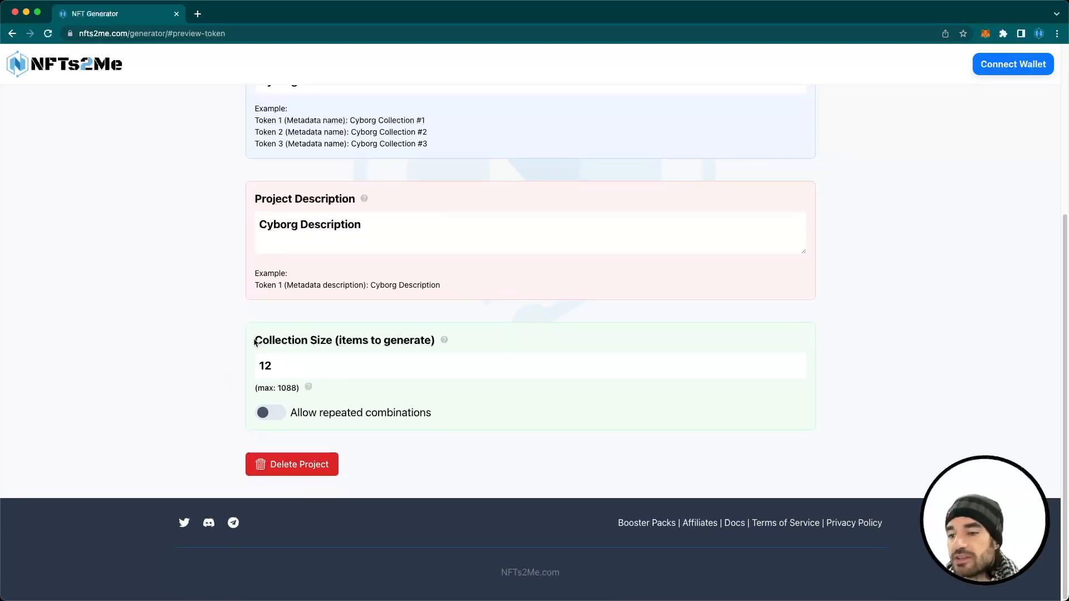
Try allowing repeated combinations to compare the maximum collection size, and turn the option back off.
{"action": "double_click", "coordinate": [268, 365]}
{"action": "left_click", "coordinate": [268, 365]}
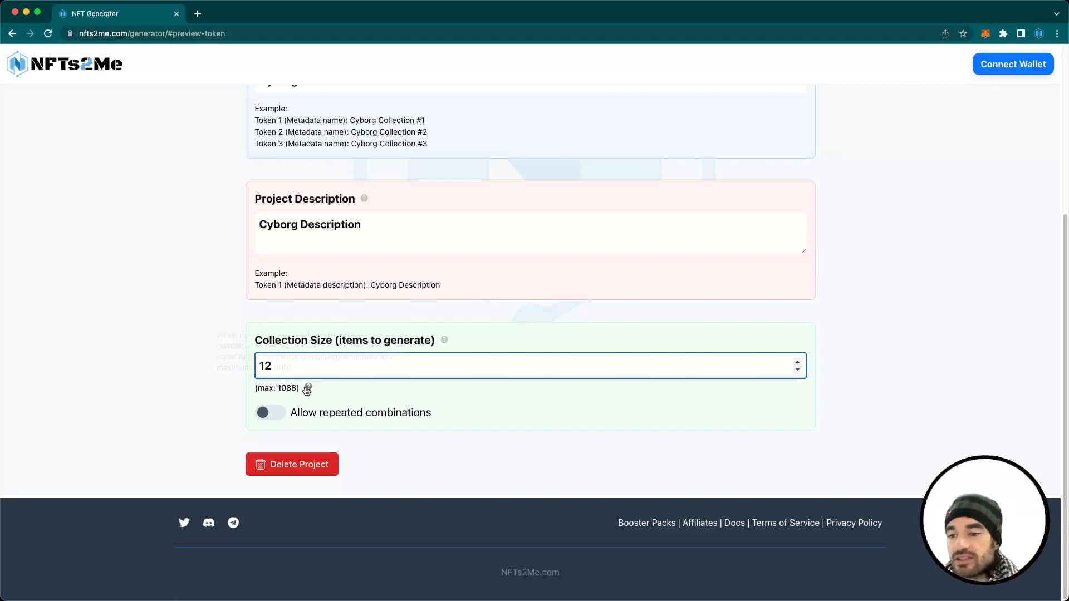
{"action": "mouse_move", "coordinate": [308, 390]}
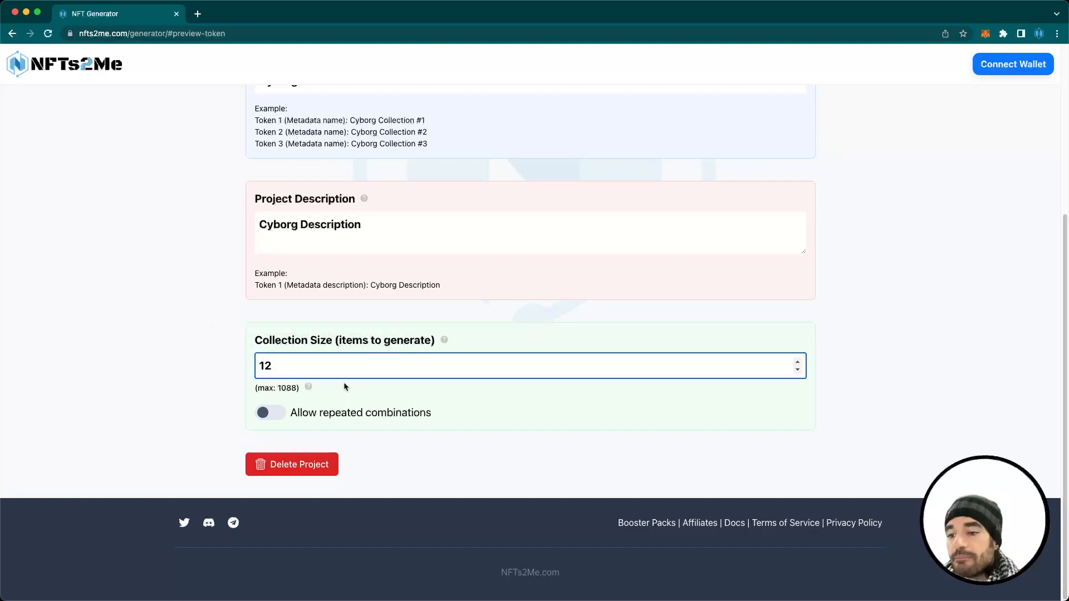
{"action": "left_click", "coordinate": [274, 412]}
{"action": "left_click_drag", "start_coordinate": [278, 388], "coordinate": [302, 393]}
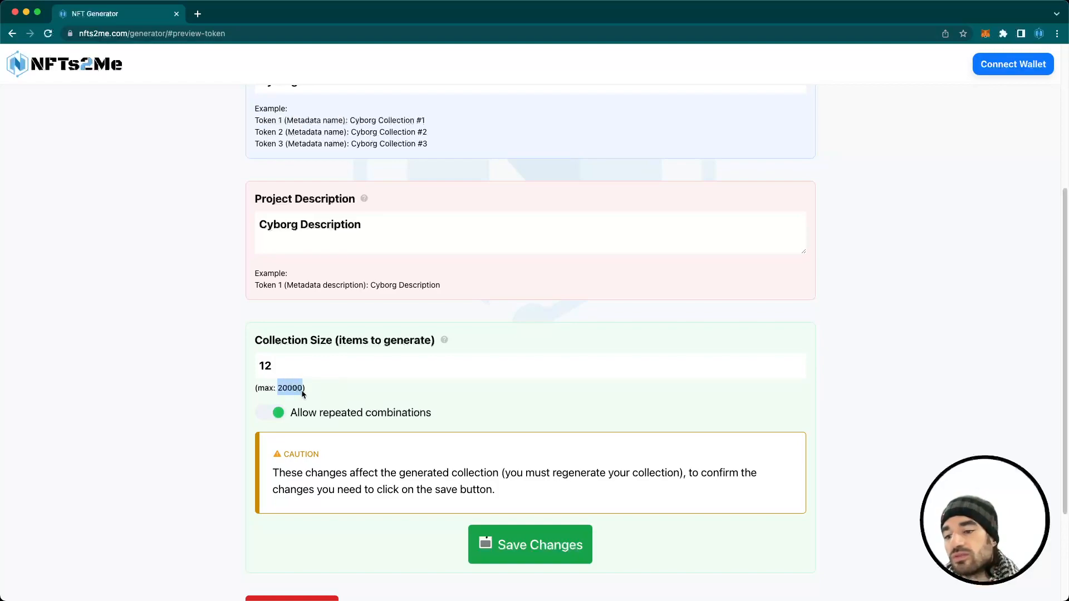
{"action": "left_click", "coordinate": [277, 413]}
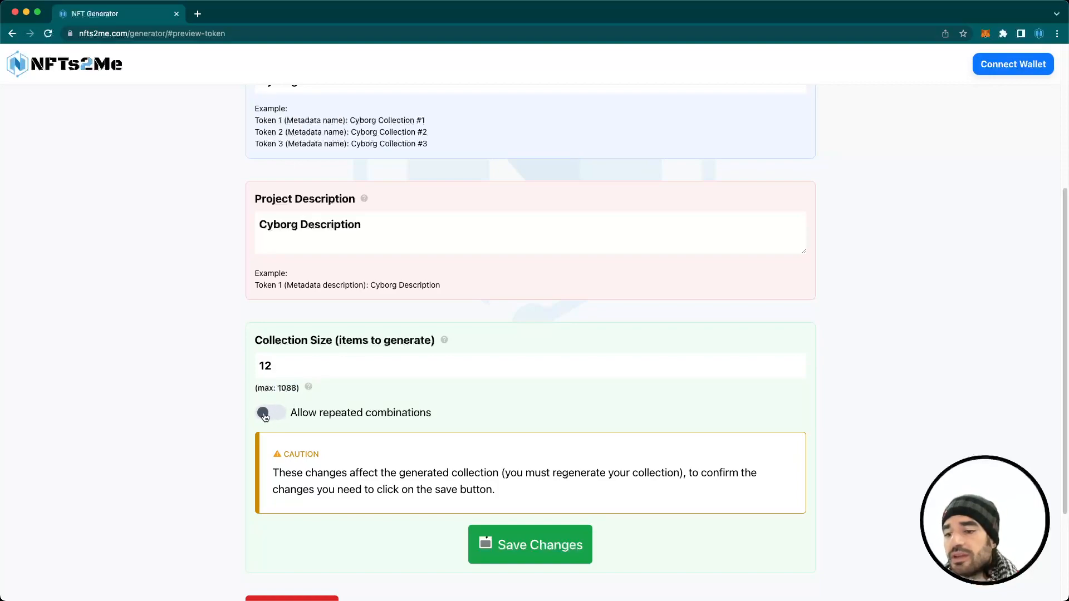
Set the collection size to 100 items and save the changed settings.
{"action": "left_click_drag", "start_coordinate": [279, 366], "coordinate": [236, 362]}
{"action": "type", "text": "100"}
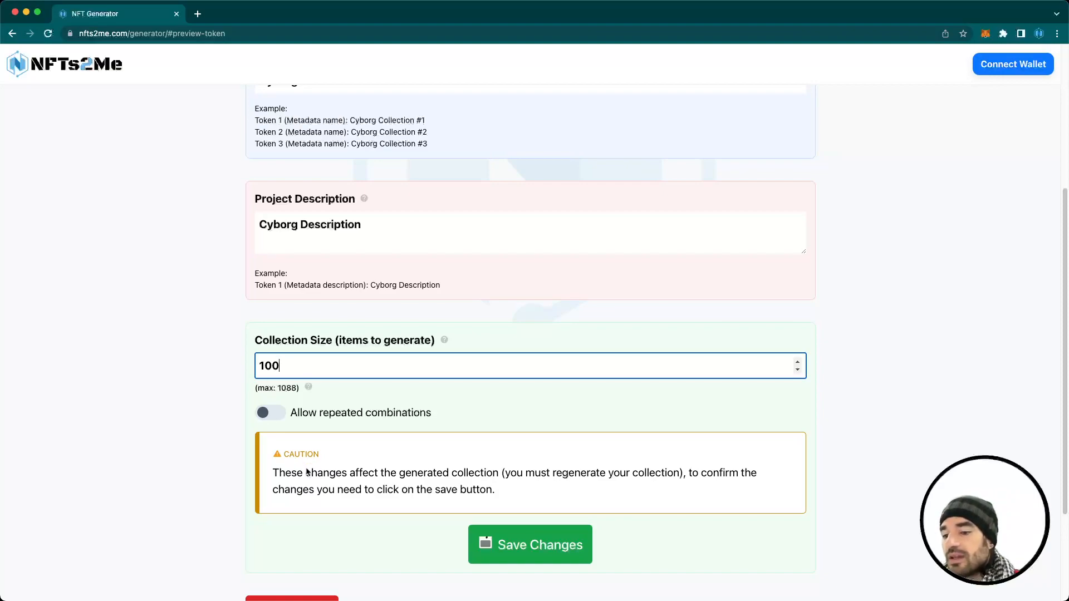
{"action": "scroll", "coordinate": [331, 487], "scroll_direction": "down", "scroll_amount": 3}
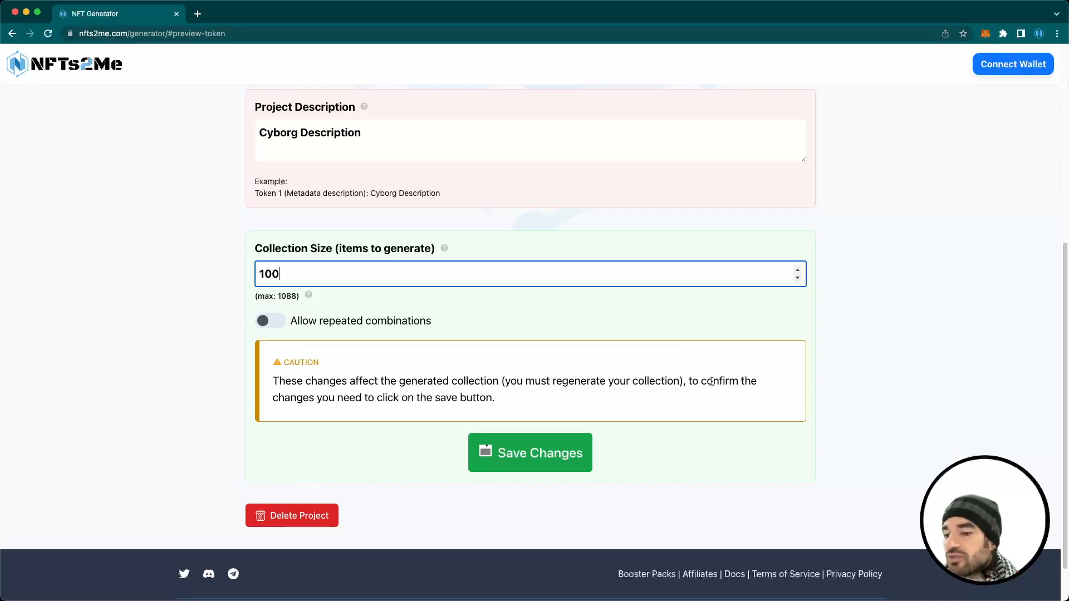
{"action": "left_click", "coordinate": [524, 456]}
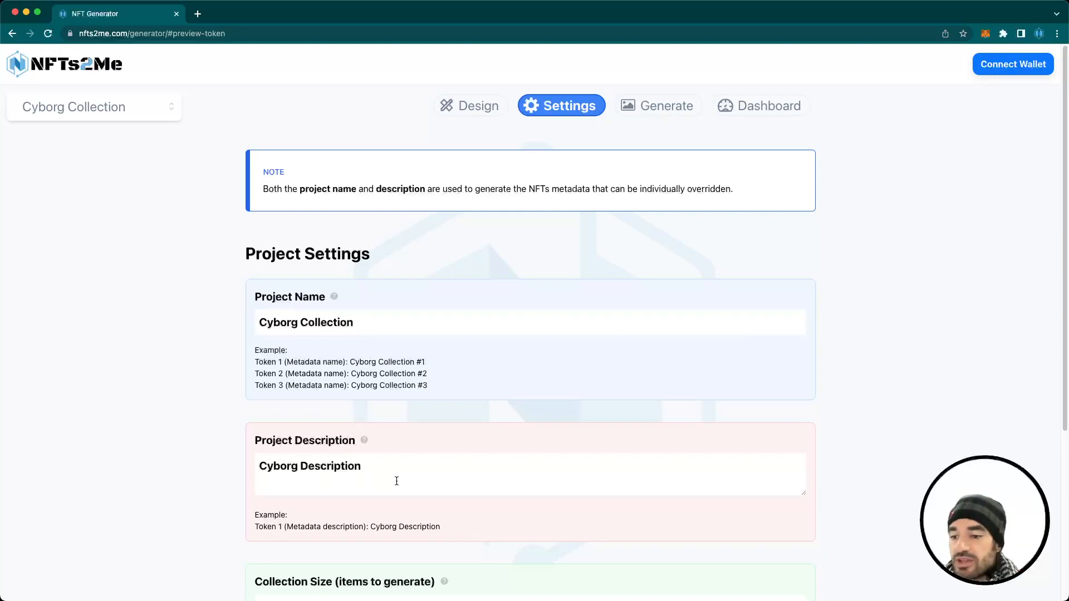
Clear the project description and rename the project as My Token, checking the example metadata names.
{"action": "left_click_drag", "start_coordinate": [395, 481], "coordinate": [244, 462]}
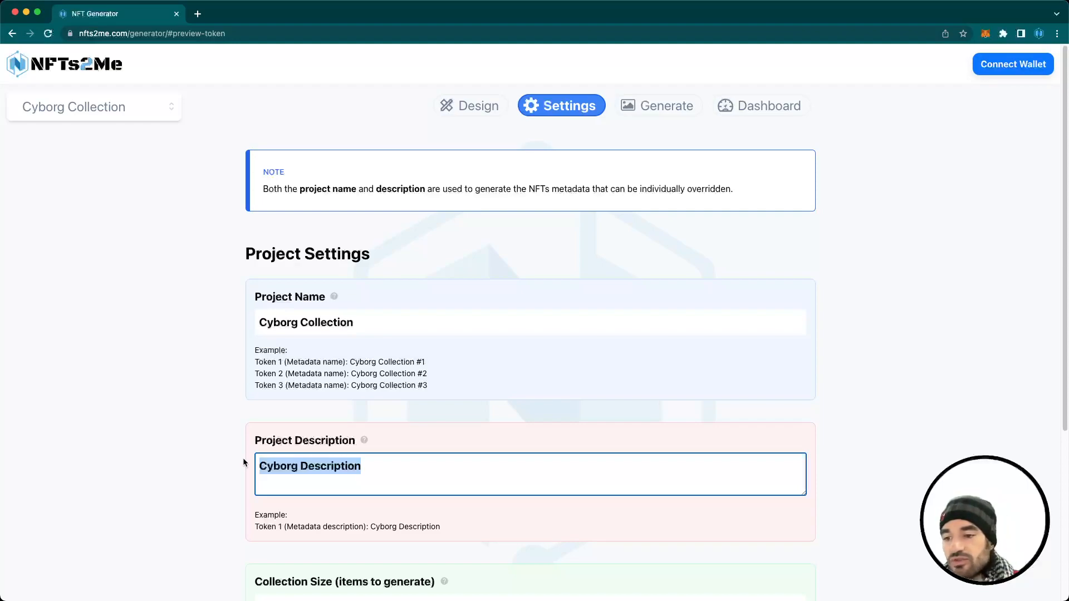
{"action": "key", "text": "BackSpace"}
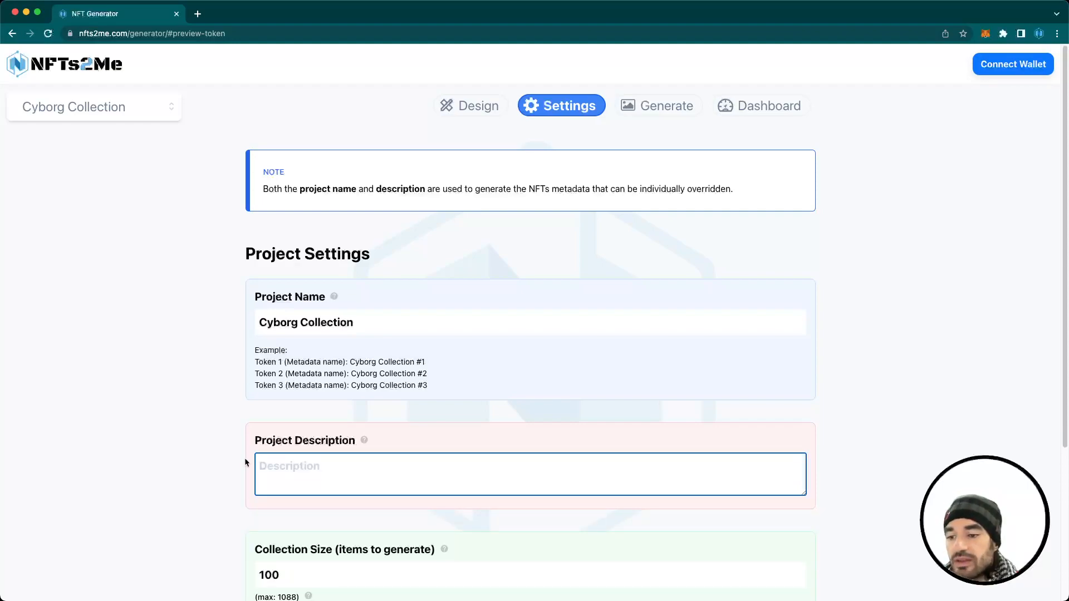
{"action": "left_click", "coordinate": [355, 322]}
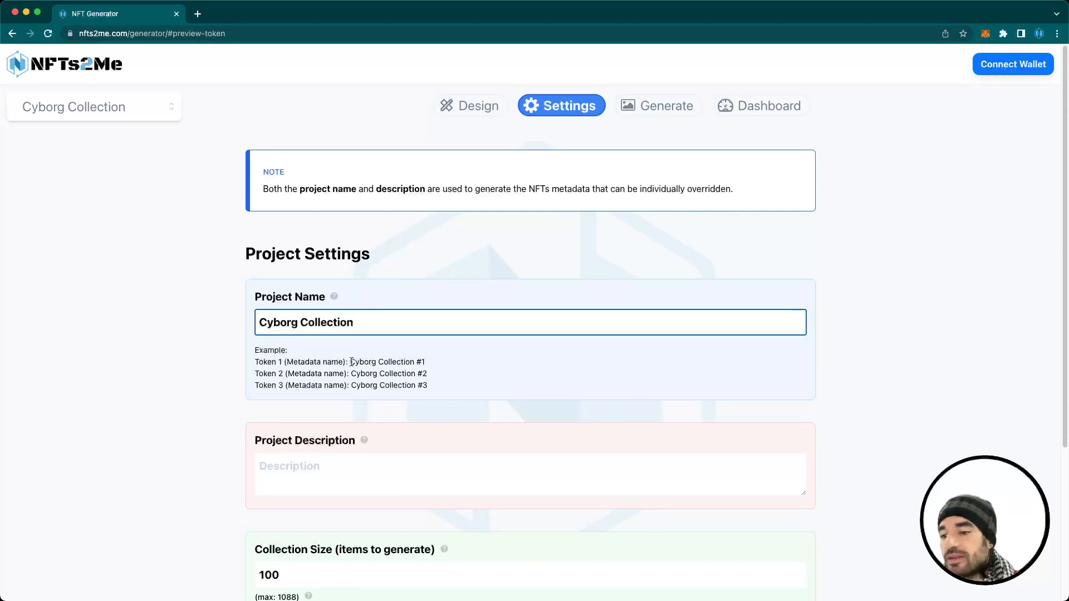
{"action": "left_click_drag", "start_coordinate": [352, 361], "coordinate": [418, 364]}
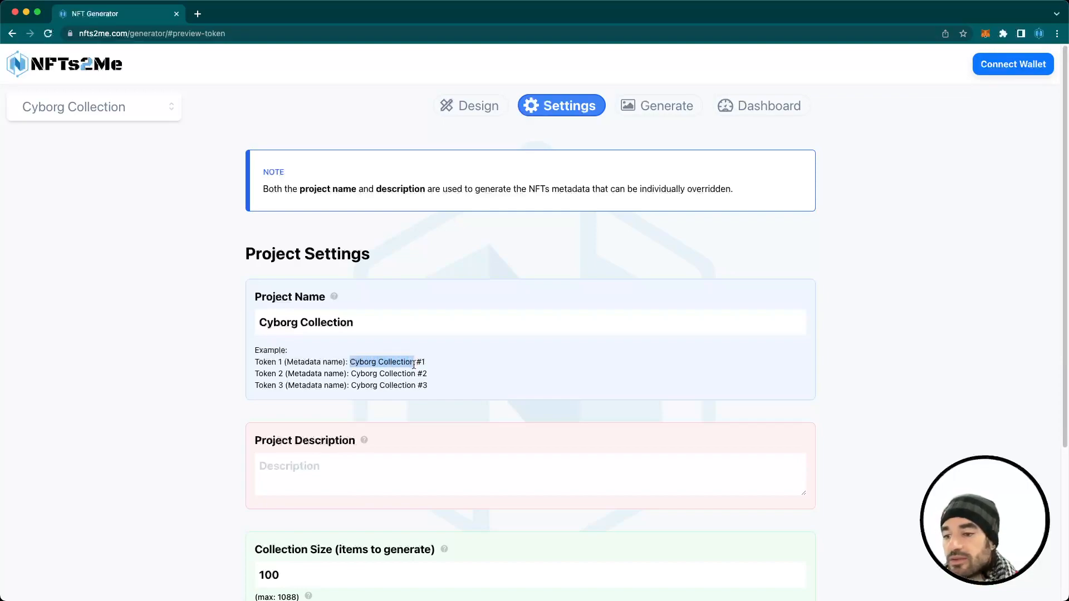
{"action": "left_click", "coordinate": [413, 365]}
{"action": "left_click_drag", "start_coordinate": [351, 361], "coordinate": [396, 362]}
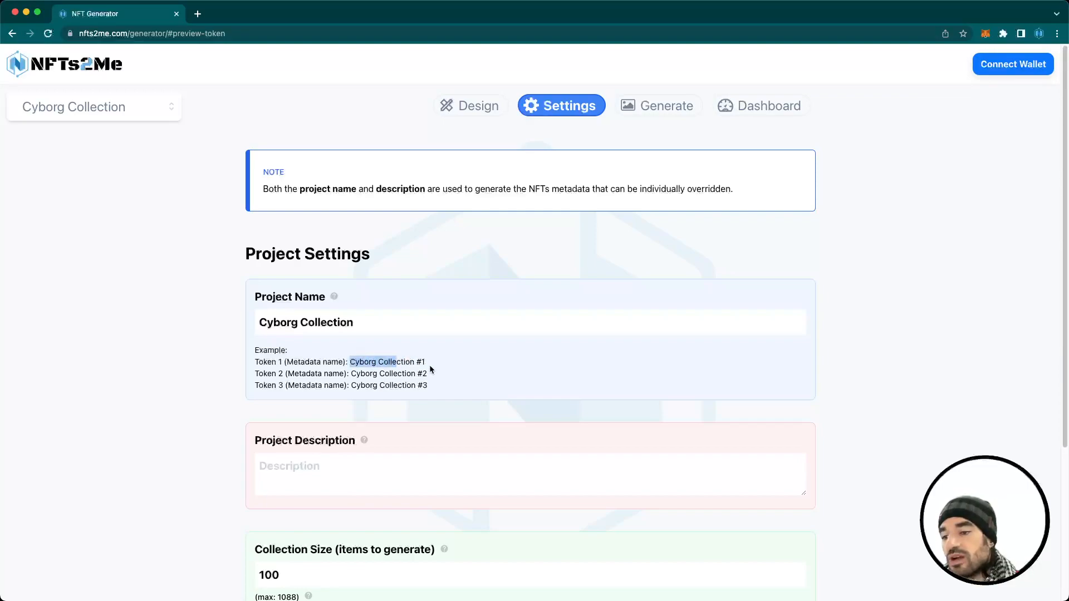
{"action": "triple_click", "coordinate": [342, 324]}
{"action": "type", "text": "My Token"}
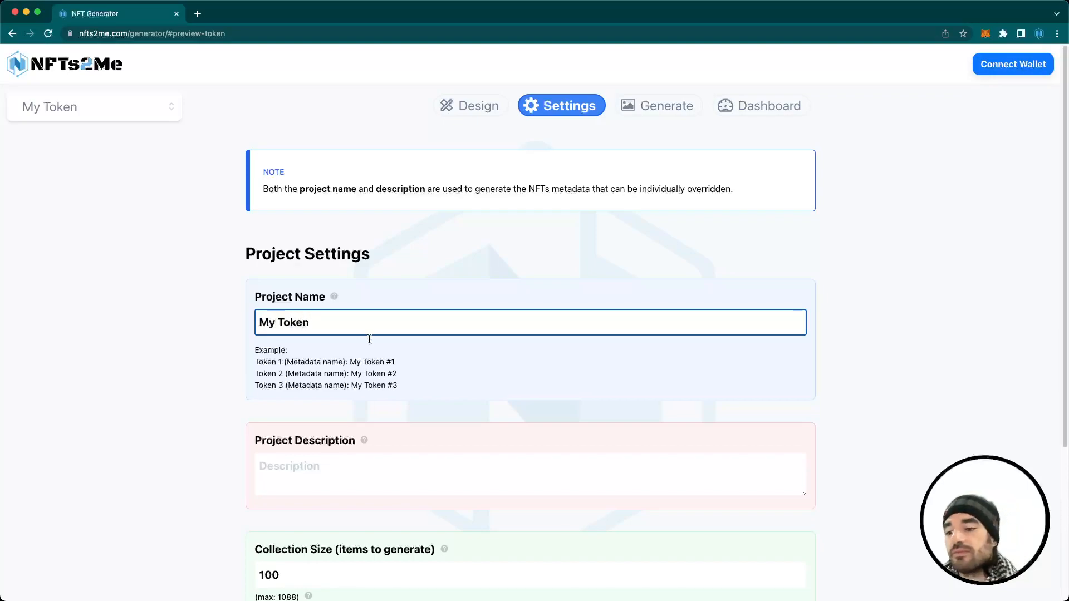
{"action": "left_click_drag", "start_coordinate": [396, 363], "coordinate": [350, 361]}
{"action": "left_click", "coordinate": [351, 362]}
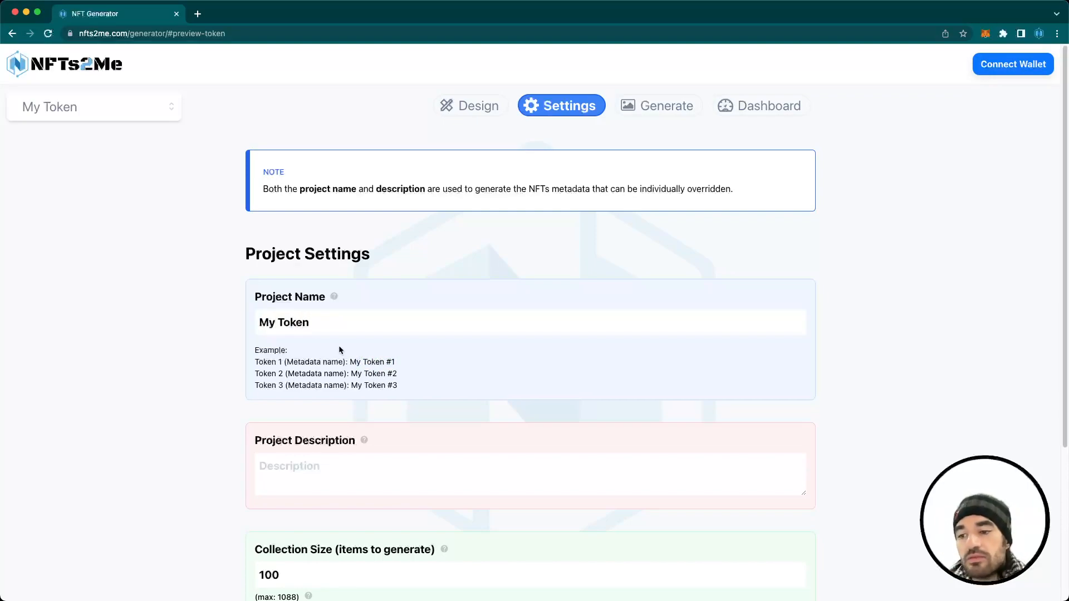
{"action": "left_click", "coordinate": [323, 322]}
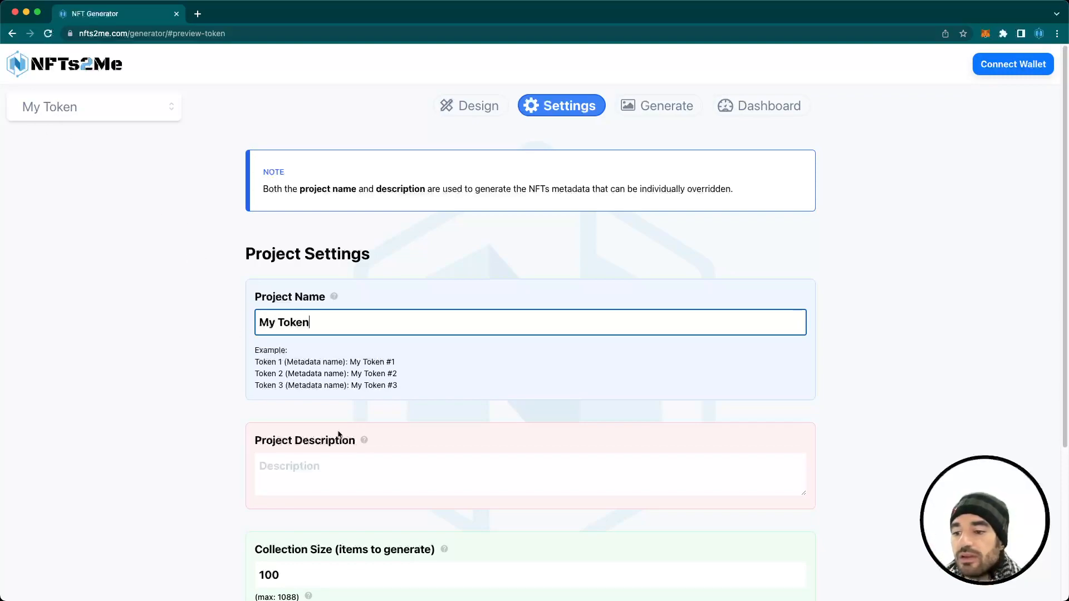
Try to generate the collection with the project description left empty and read the required settings.
{"action": "left_click", "coordinate": [305, 468]}
{"action": "left_click", "coordinate": [313, 329]}
{"action": "left_click", "coordinate": [647, 113]}
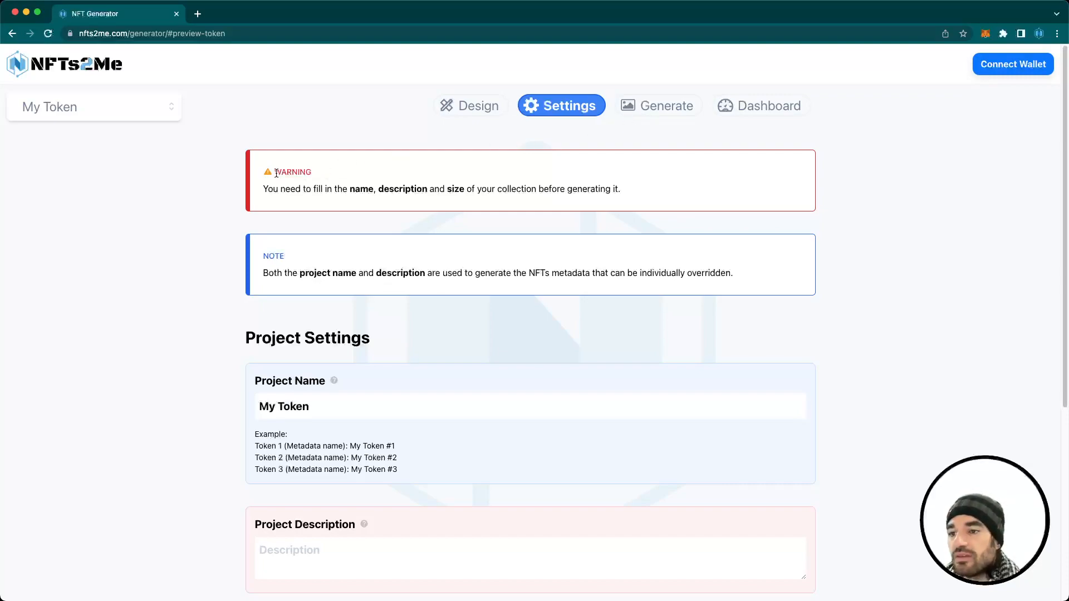
{"action": "left_click_drag", "start_coordinate": [276, 174], "coordinate": [289, 195]}
{"action": "left_click", "coordinate": [289, 196]}
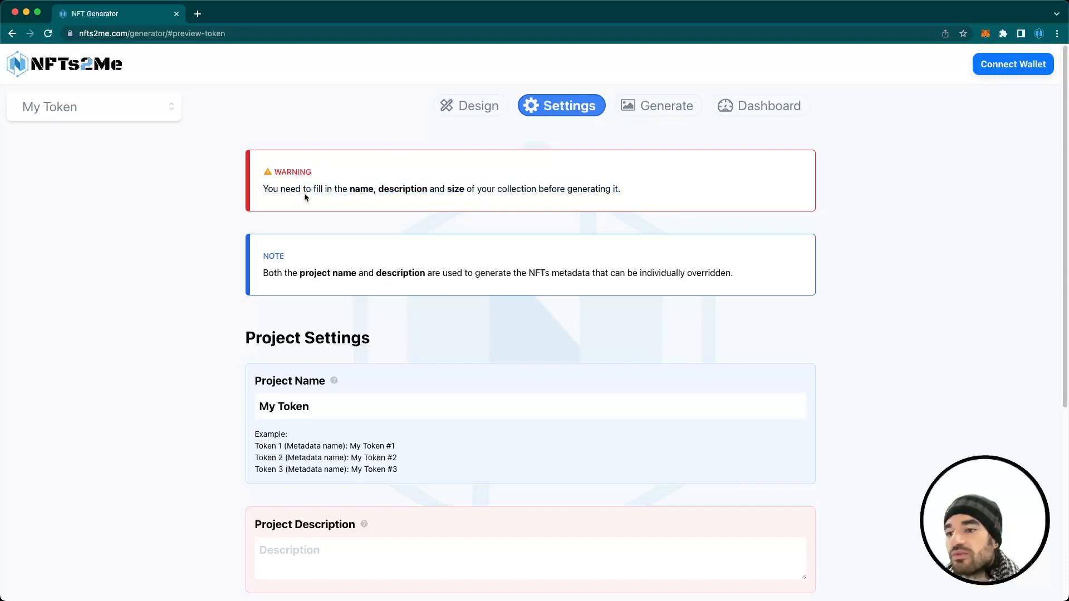
{"action": "left_click_drag", "start_coordinate": [627, 193], "coordinate": [270, 190]}
{"action": "left_click", "coordinate": [263, 200]}
Set the project description to "Write some description in here".
{"action": "scroll", "coordinate": [412, 333], "scroll_direction": "down", "scroll_amount": 1}
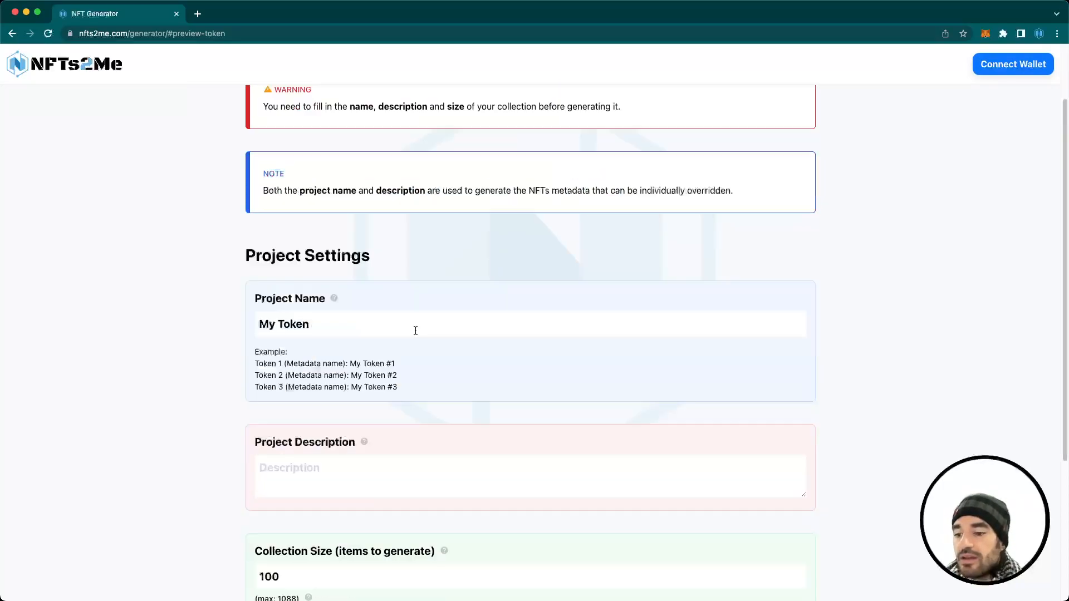
{"action": "scroll", "coordinate": [411, 333], "scroll_direction": "down", "scroll_amount": 5}
{"action": "left_click", "coordinate": [319, 274]}
{"action": "scroll", "coordinate": [321, 264], "scroll_direction": "up", "scroll_amount": 1}
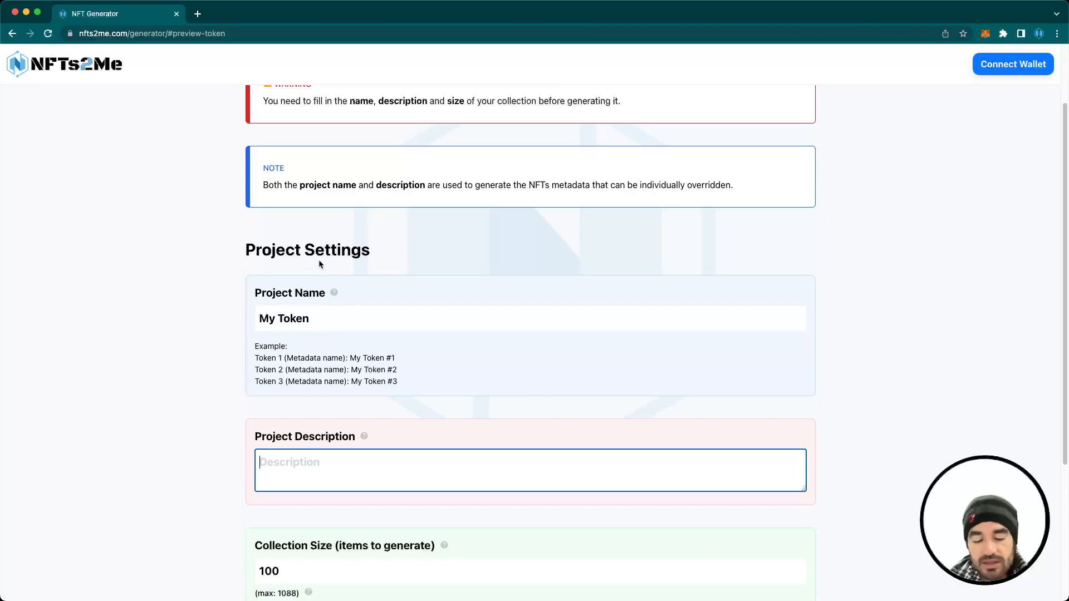
{"action": "type", "text": "Write some description in here"}
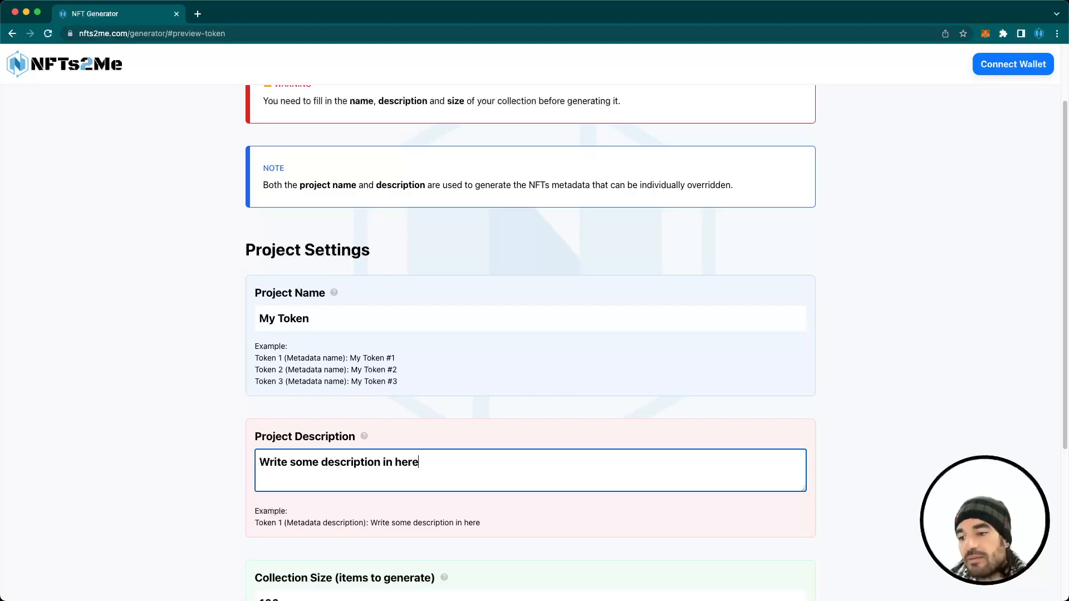
{"action": "scroll", "coordinate": [455, 241], "scroll_direction": "up", "scroll_amount": 3}
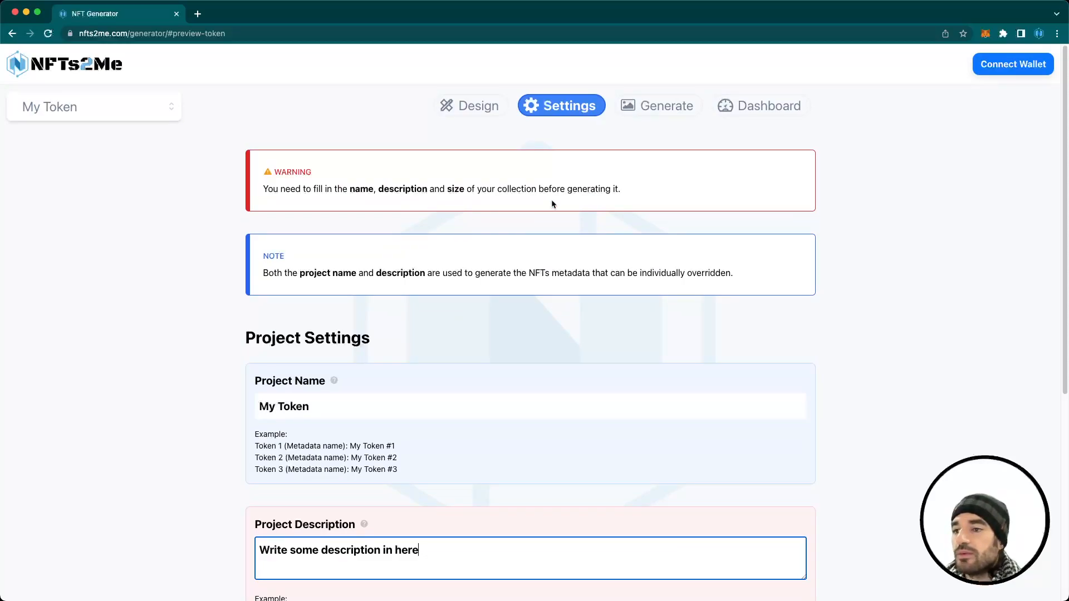
Generate the 100-item collection and review its trait counts and tokens.
{"action": "left_click", "coordinate": [645, 114]}
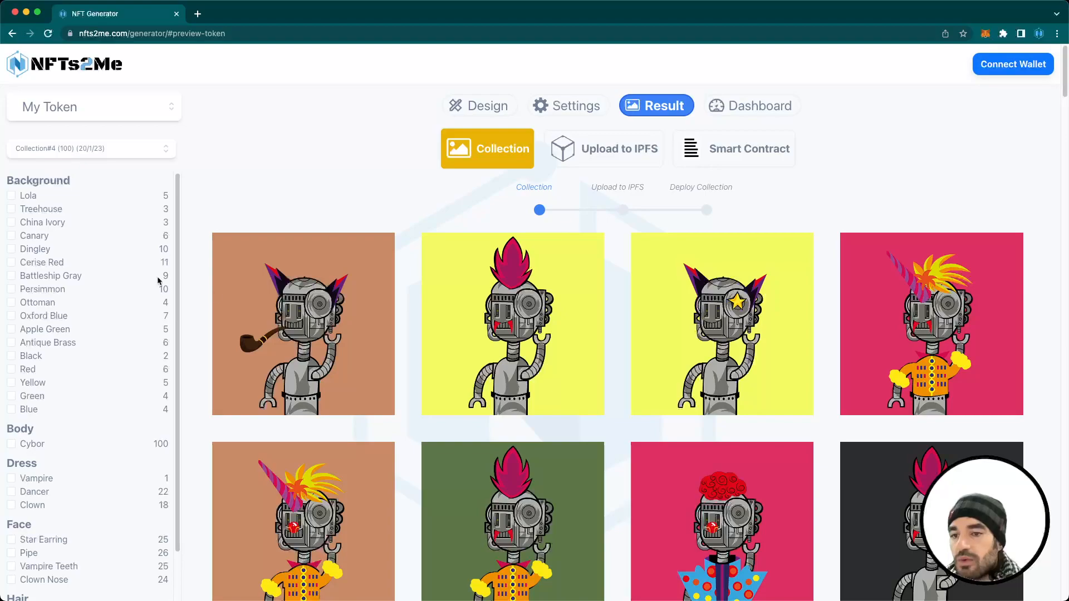
{"action": "scroll", "coordinate": [108, 274], "scroll_direction": "down", "scroll_amount": 3}
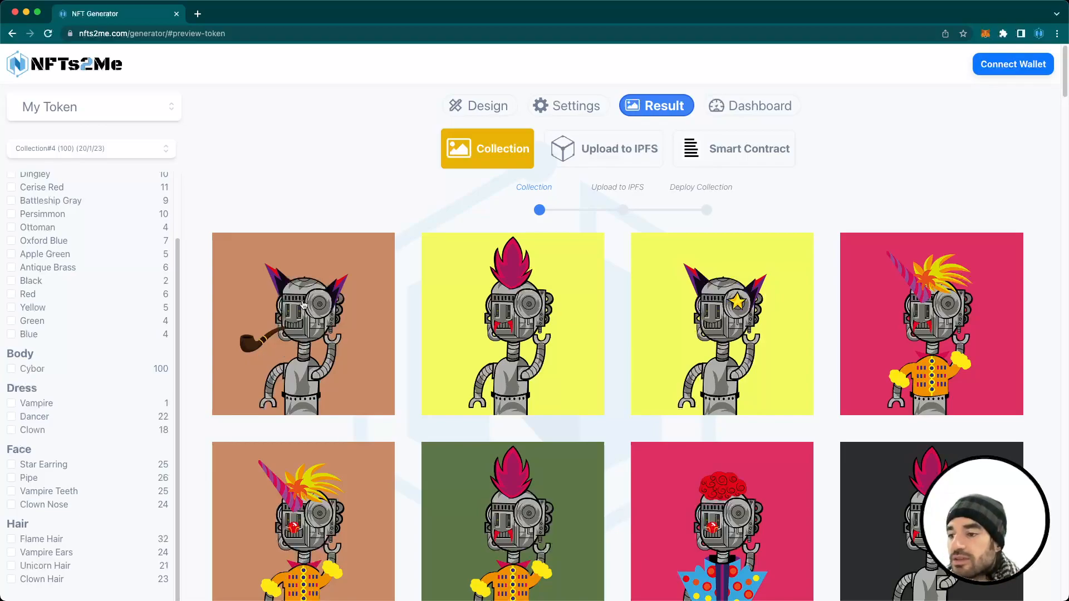
{"action": "scroll", "coordinate": [303, 305], "scroll_direction": "down", "scroll_amount": 20}
{"action": "scroll", "coordinate": [335, 350], "scroll_direction": "down", "scroll_amount": 10}
{"action": "scroll", "coordinate": [338, 347], "scroll_direction": "up", "scroll_amount": 20}
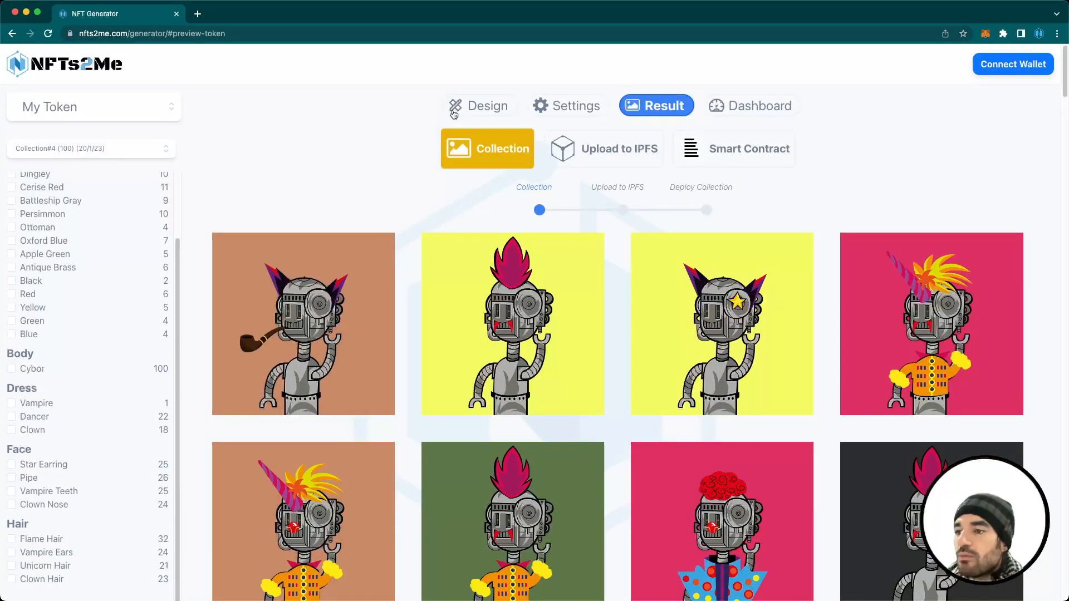
Return to the design view and create a new empty project.
{"action": "left_click", "coordinate": [455, 111]}
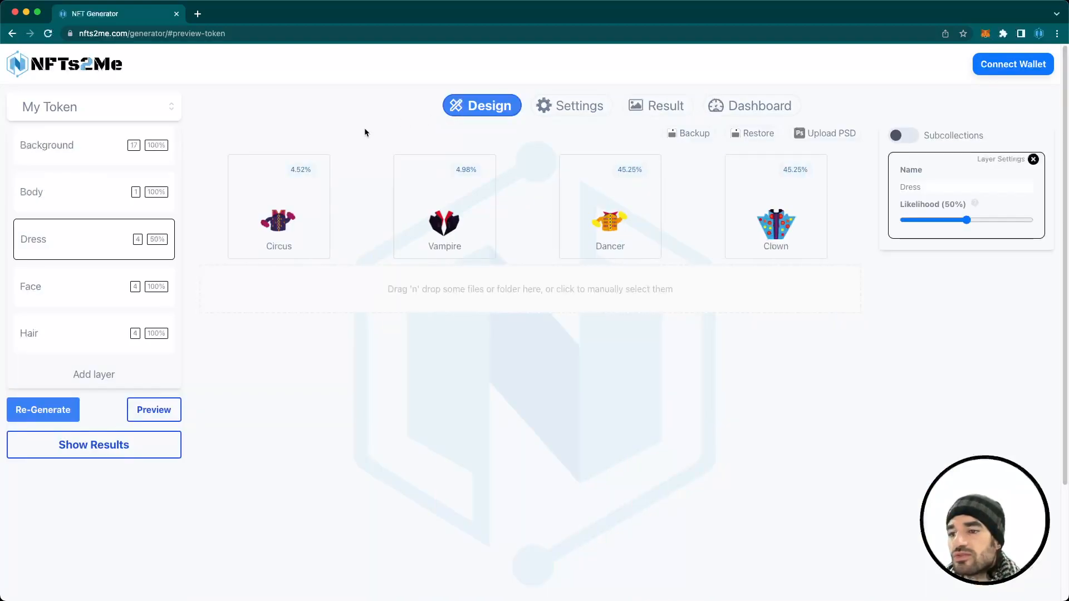
{"action": "left_click", "coordinate": [74, 106]}
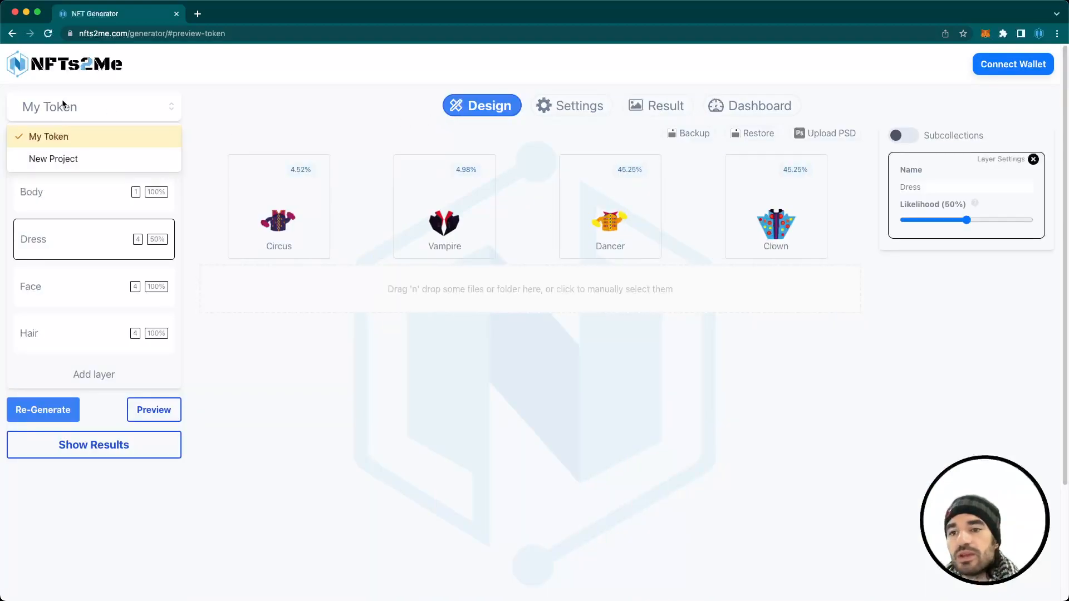
{"action": "left_click", "coordinate": [69, 160]}
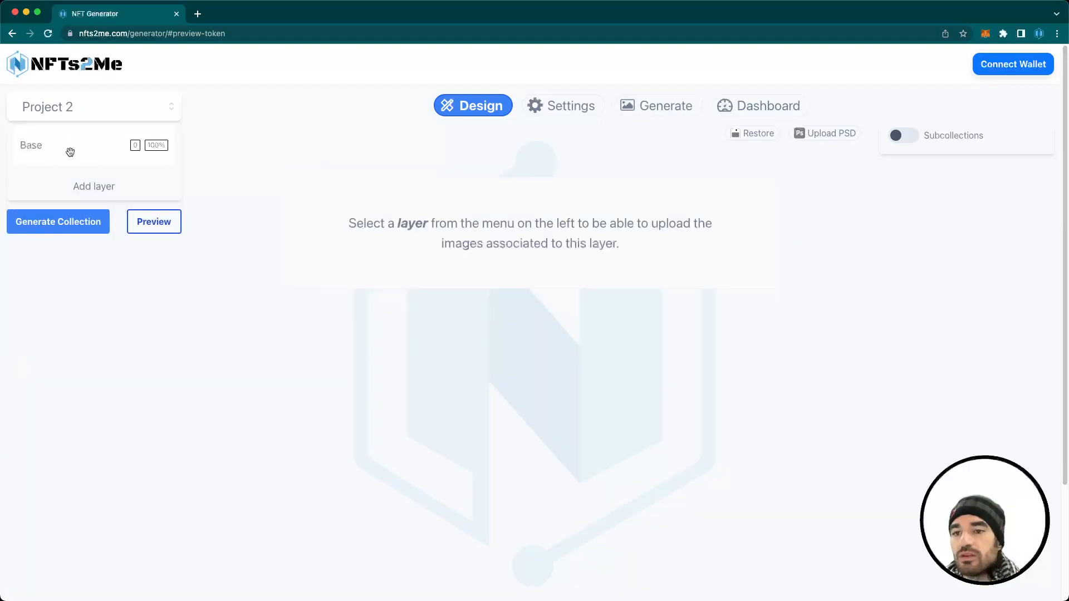
Add a layer named anotherLayer and generate 10 Color backgrounds of 600 by 600 in the Base layer.
{"action": "left_click", "coordinate": [92, 183]}
{"action": "left_click", "coordinate": [92, 189]}
{"action": "type", "text": "anotherLayer"}
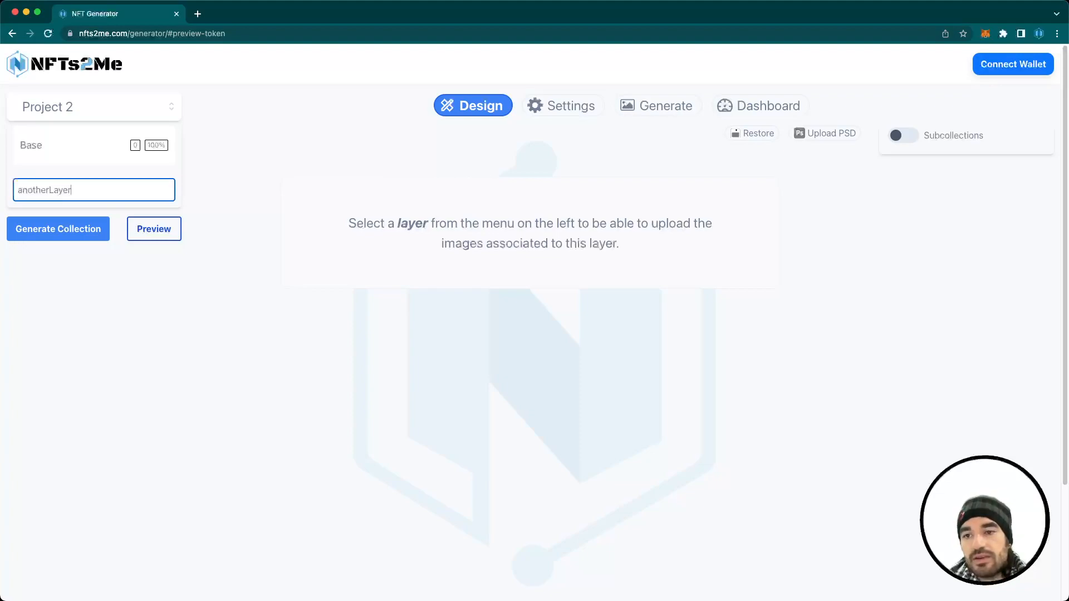
{"action": "key", "text": "Return"}
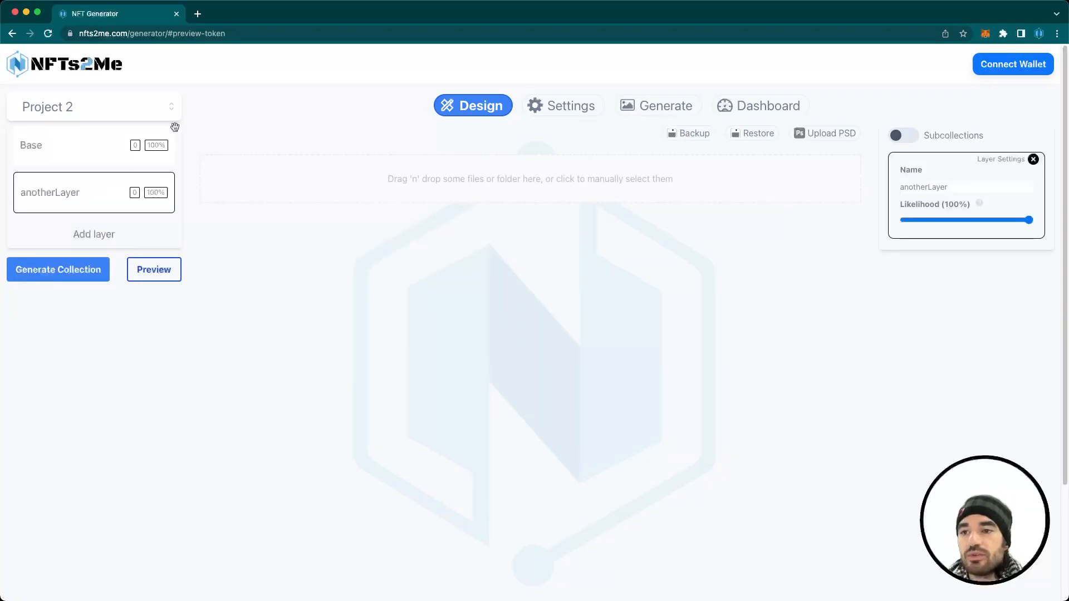
{"action": "left_click", "coordinate": [84, 153]}
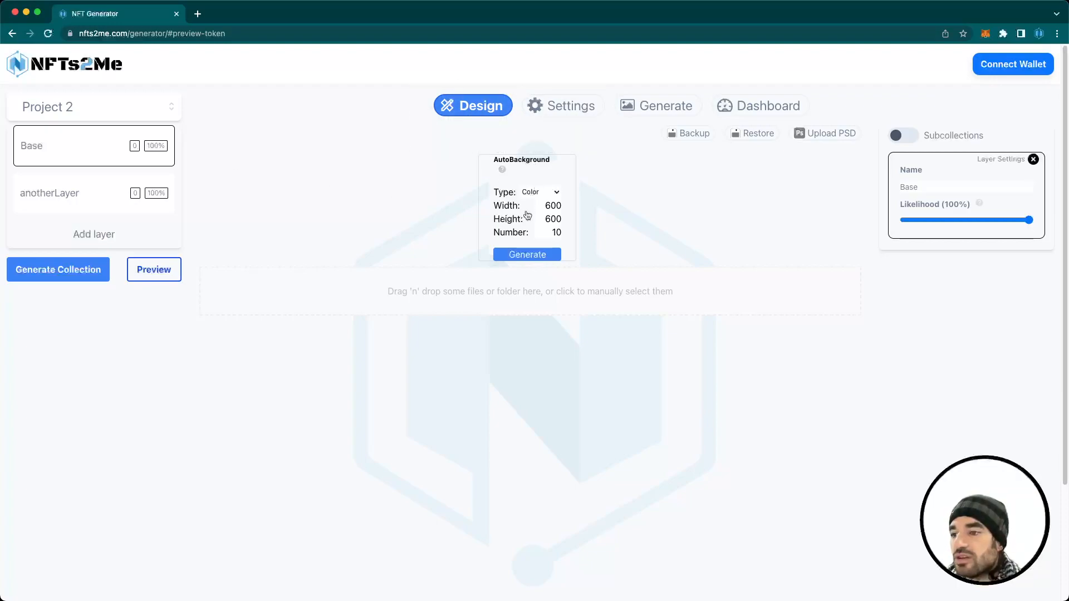
{"action": "left_click", "coordinate": [525, 253]}
Upload the Cybor image from the layers/2.Body folder in the downloads to the anotherLayer layer.
{"action": "left_click", "coordinate": [63, 193]}
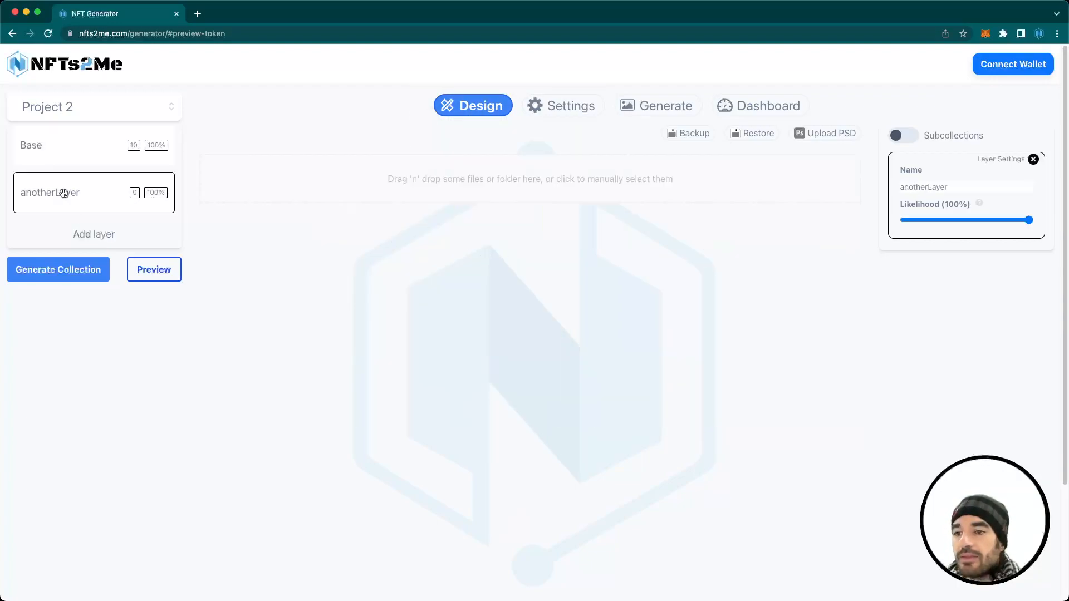
{"action": "left_click", "coordinate": [484, 182]}
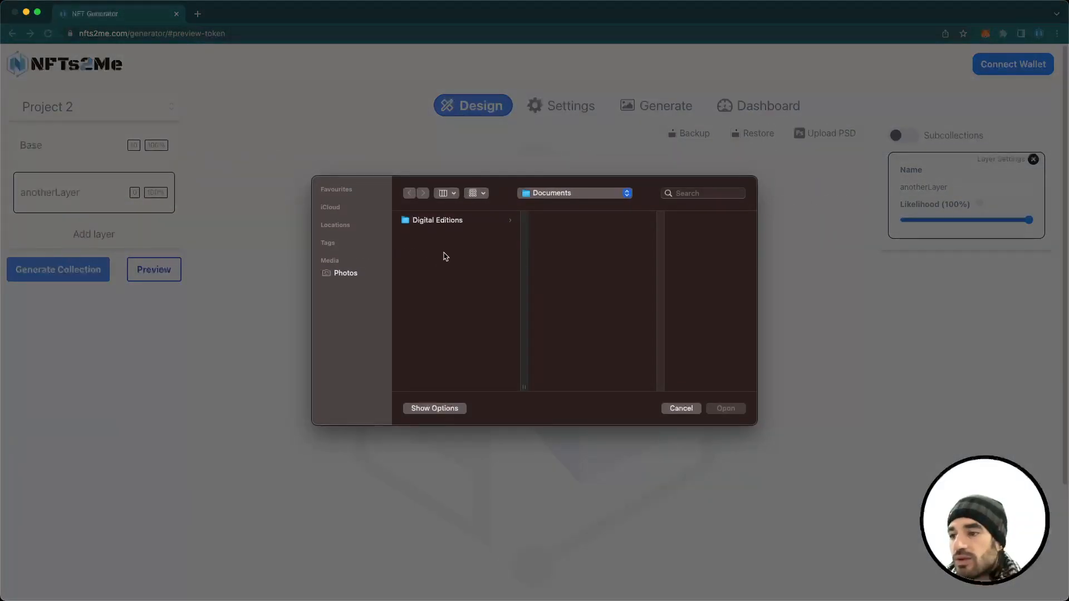
{"action": "key", "text": "shift+super+h"}
{"action": "left_click", "coordinate": [417, 283]}
{"action": "left_click", "coordinate": [568, 235]}
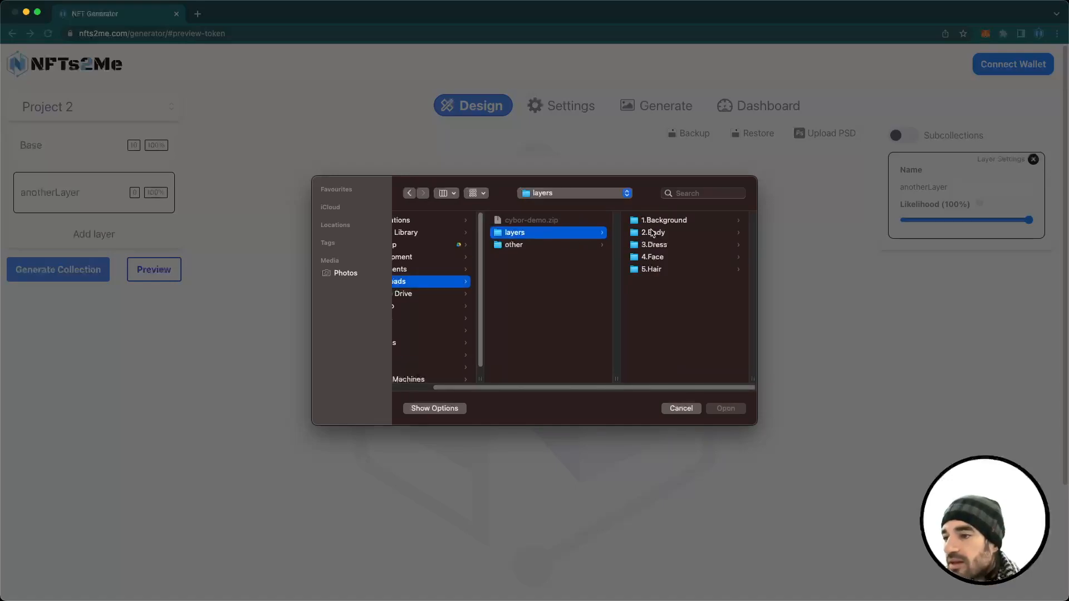
{"action": "left_click", "coordinate": [653, 233]}
{"action": "double_click", "coordinate": [651, 220]}
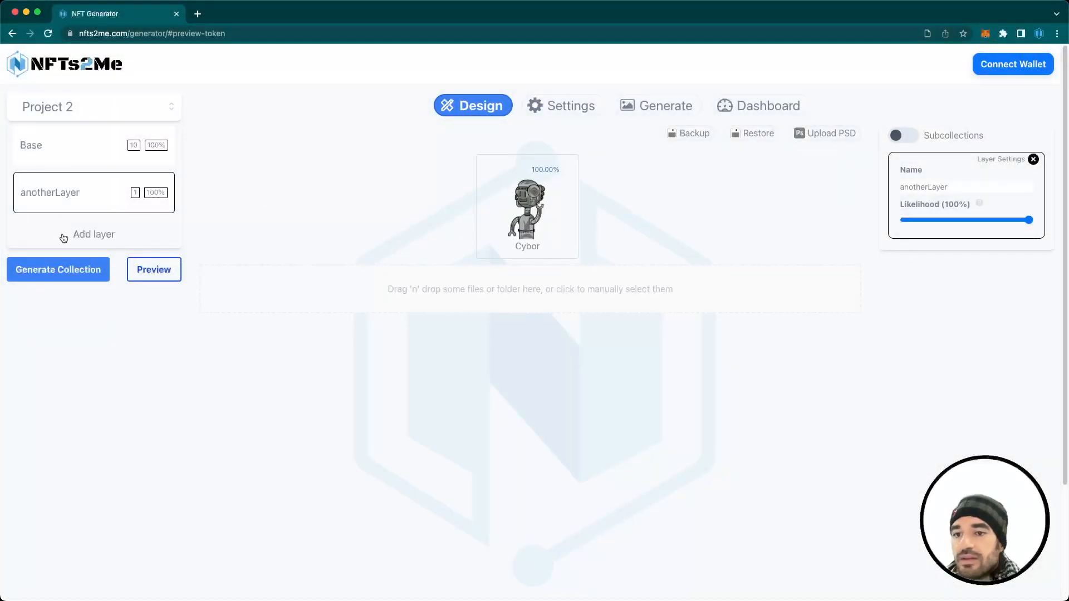
Add a third layer named hair to the project.
{"action": "left_click", "coordinate": [95, 234]}
{"action": "type", "text": "hair"}
{"action": "key", "text": "Return"}
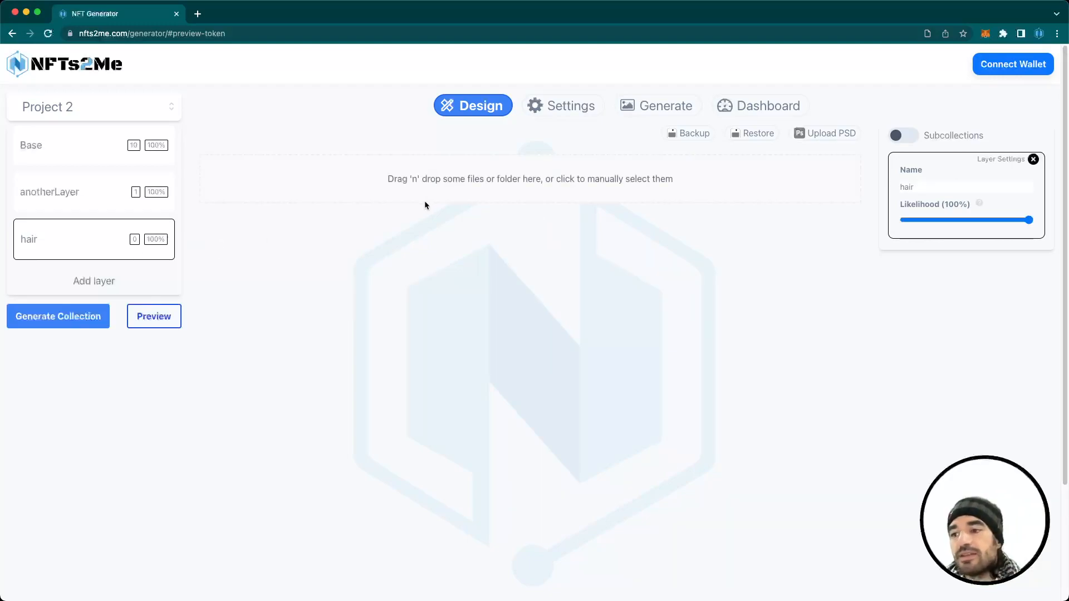
Upload the four images from Clown Hair.png to Vampire Ears.png in the layers/5.Hair folder to the hair layer.
{"action": "left_click", "coordinate": [458, 176]}
{"action": "key", "text": "Left"}
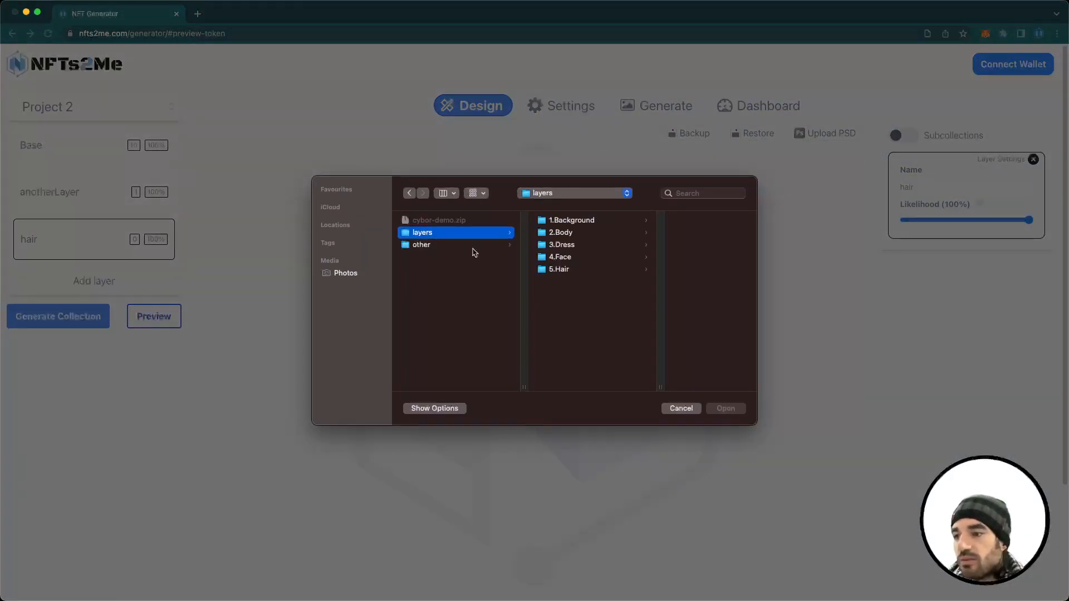
{"action": "left_click", "coordinate": [573, 271]}
{"action": "key", "text": "Right"}
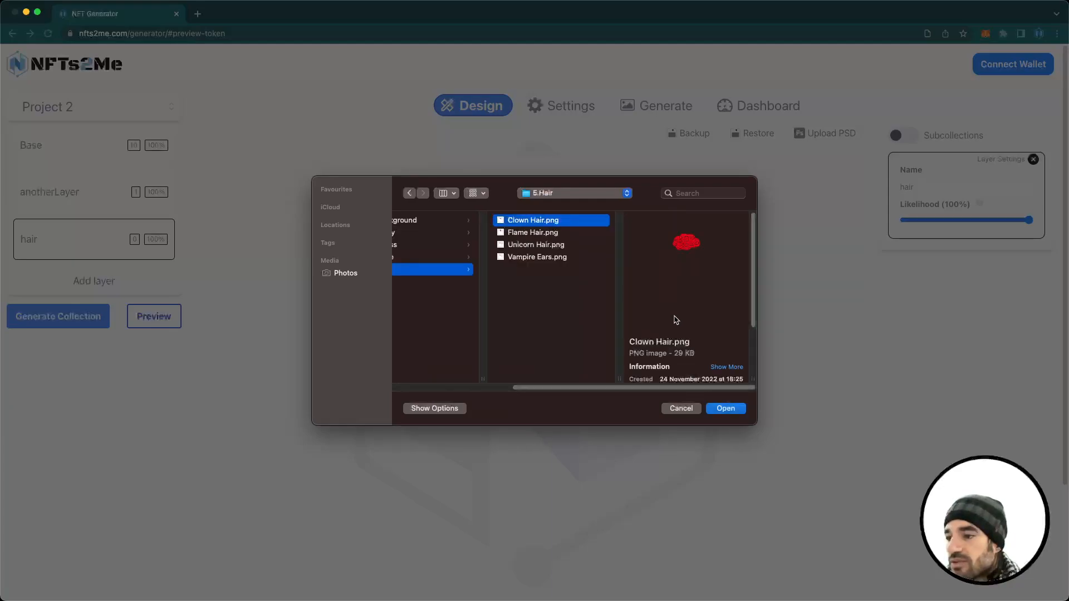
{"action": "left_click", "coordinate": [536, 259], "text": "shift"}
{"action": "left_click", "coordinate": [718, 414]}
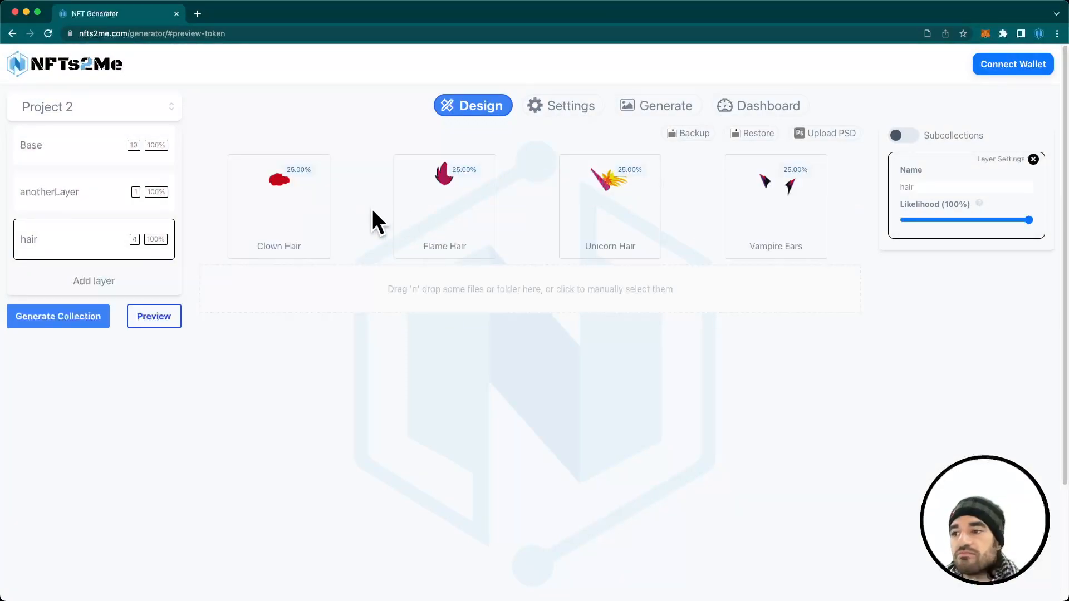
Switch to the My Token project and open the Upload to IPFS section of its generated collection.
{"action": "left_click", "coordinate": [116, 103]}
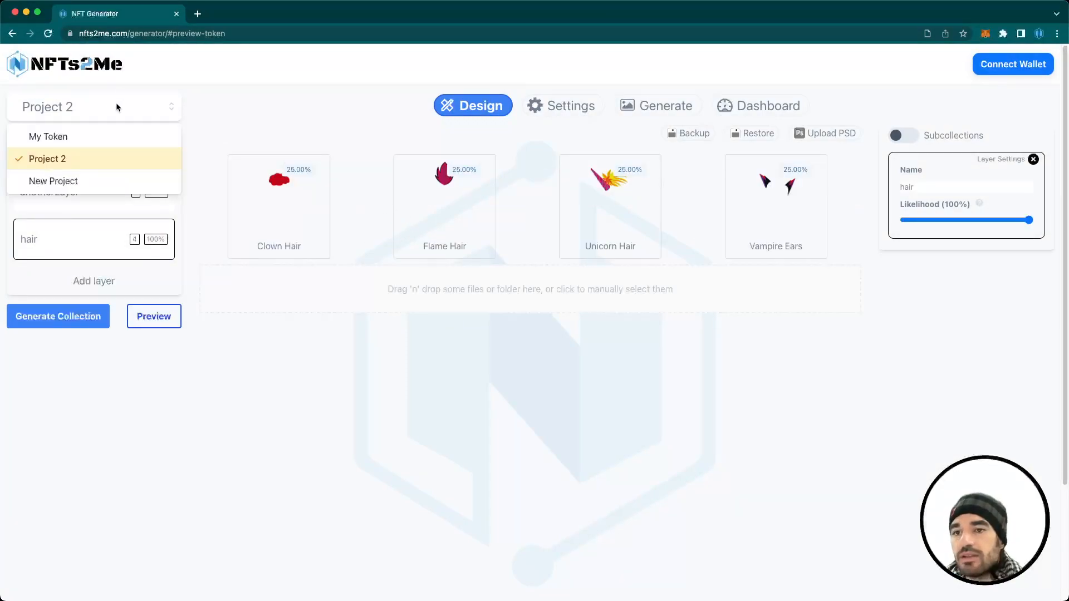
{"action": "left_click", "coordinate": [64, 136]}
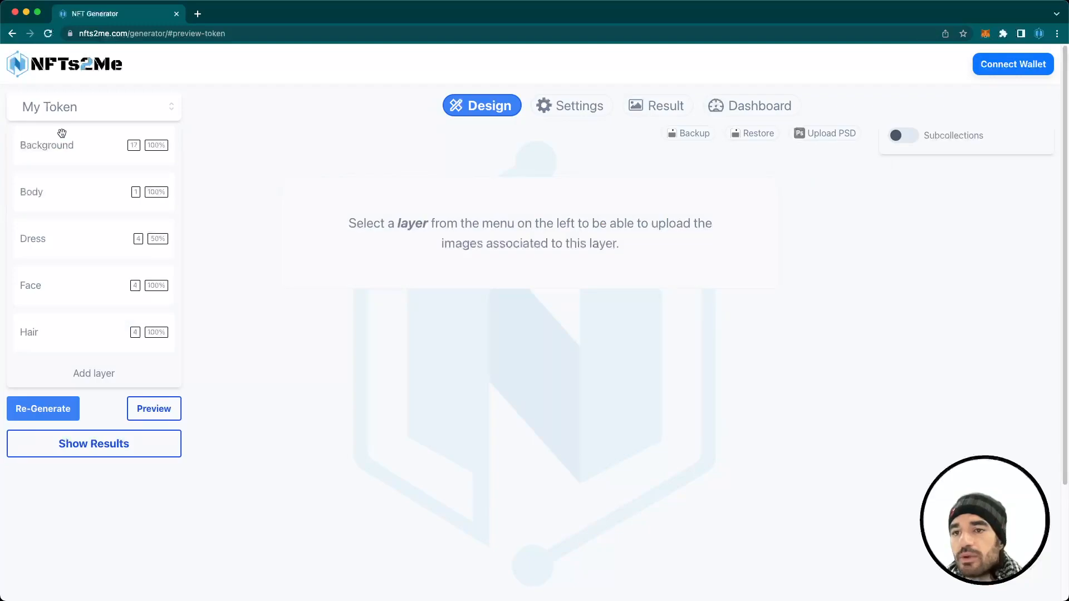
{"action": "left_click", "coordinate": [668, 111]}
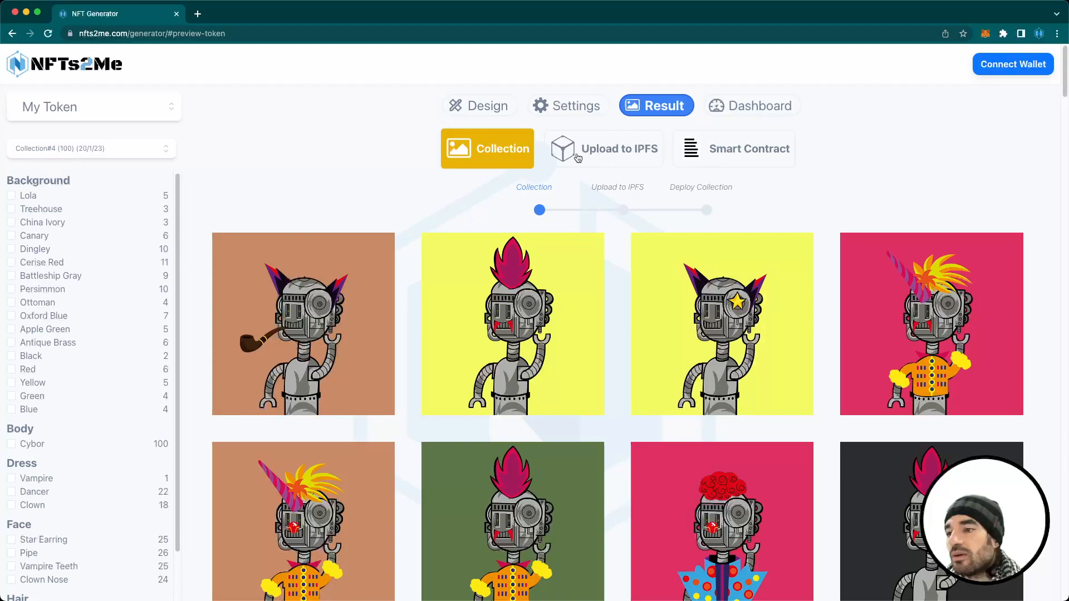
{"action": "left_click", "coordinate": [604, 157]}
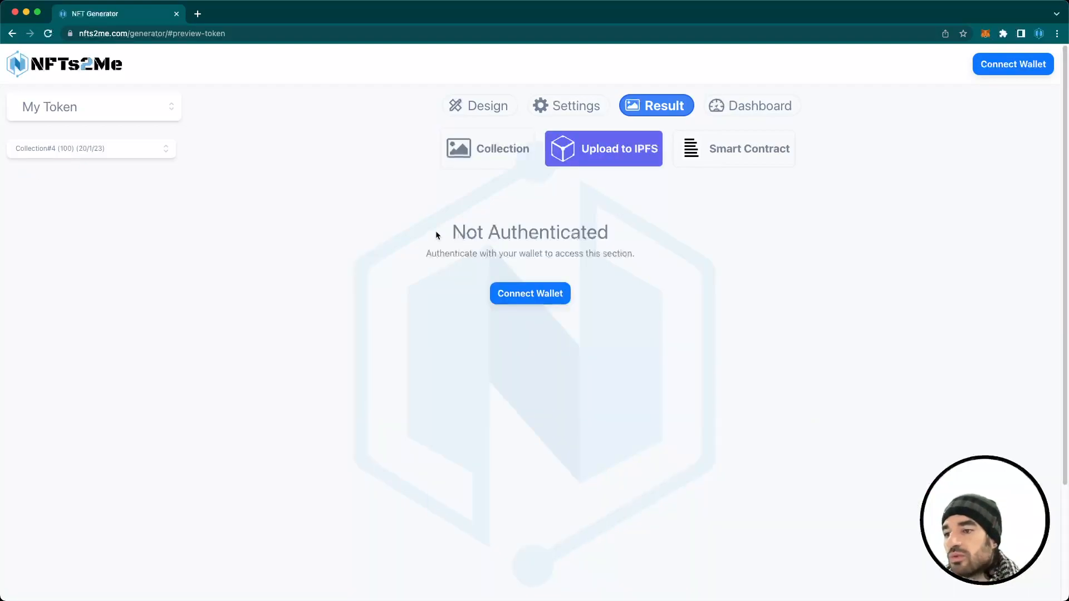
{"action": "left_click_drag", "start_coordinate": [439, 231], "coordinate": [656, 253]}
{"action": "left_click", "coordinate": [660, 253]}
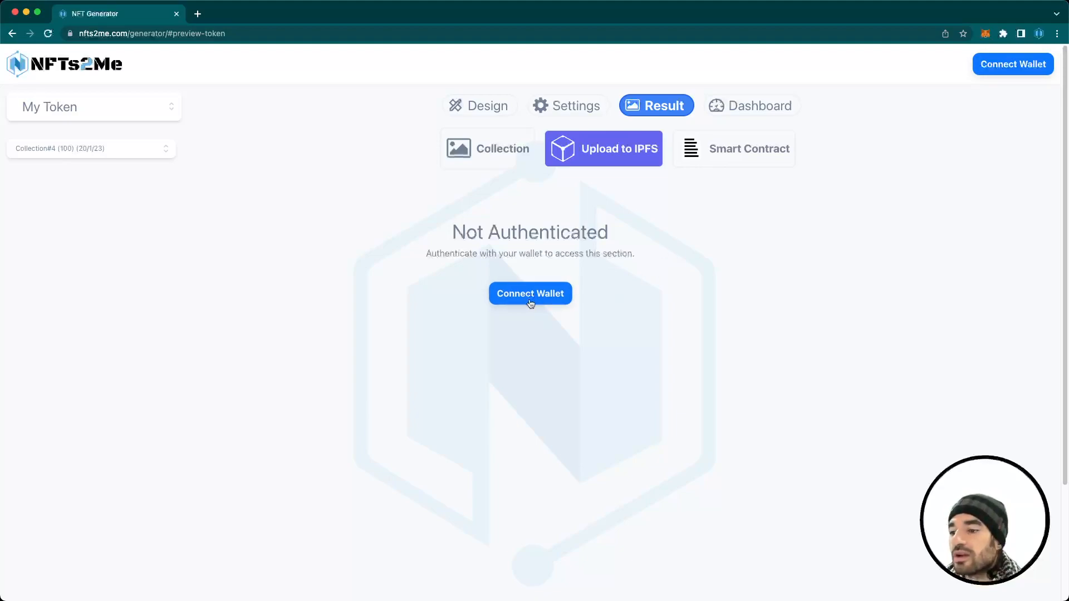
Connect a MetaMask wallet to the site using only the second account.
{"action": "left_click", "coordinate": [531, 302]}
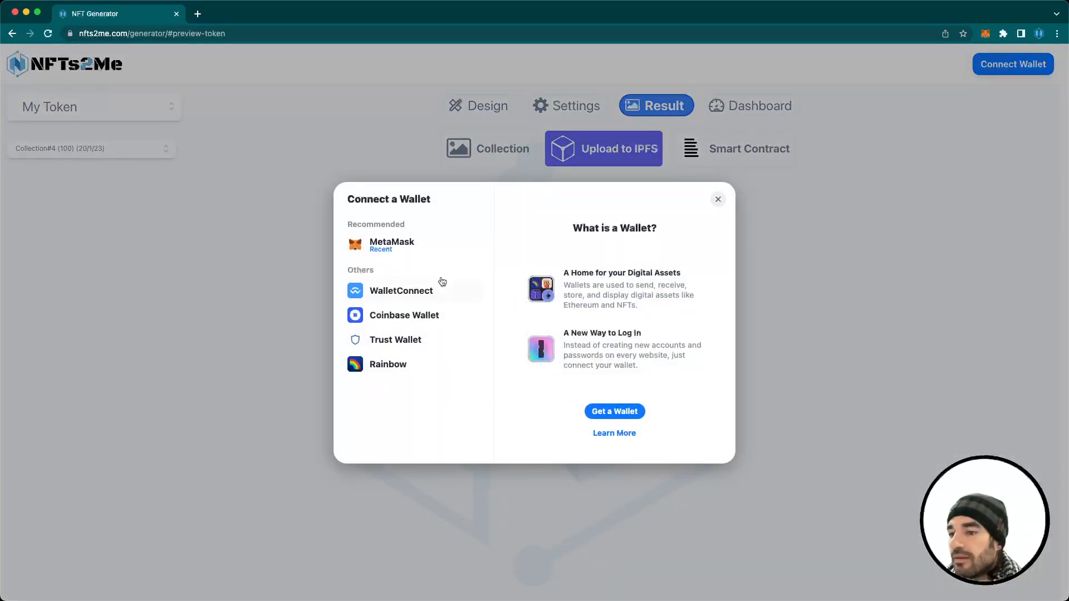
{"action": "left_click", "coordinate": [393, 253]}
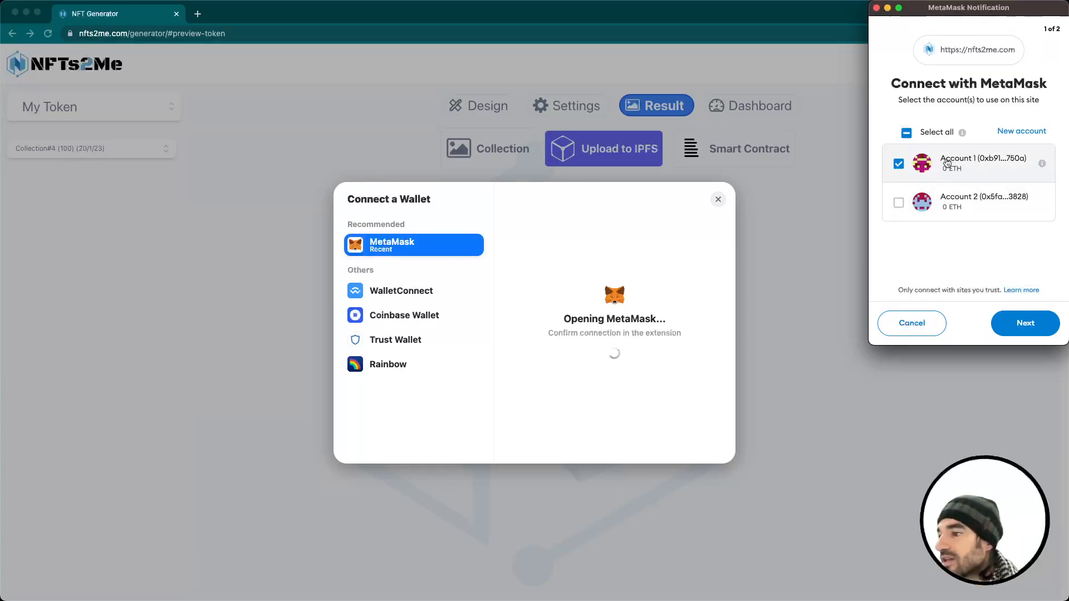
{"action": "left_click", "coordinate": [898, 202]}
{"action": "left_click", "coordinate": [959, 177]}
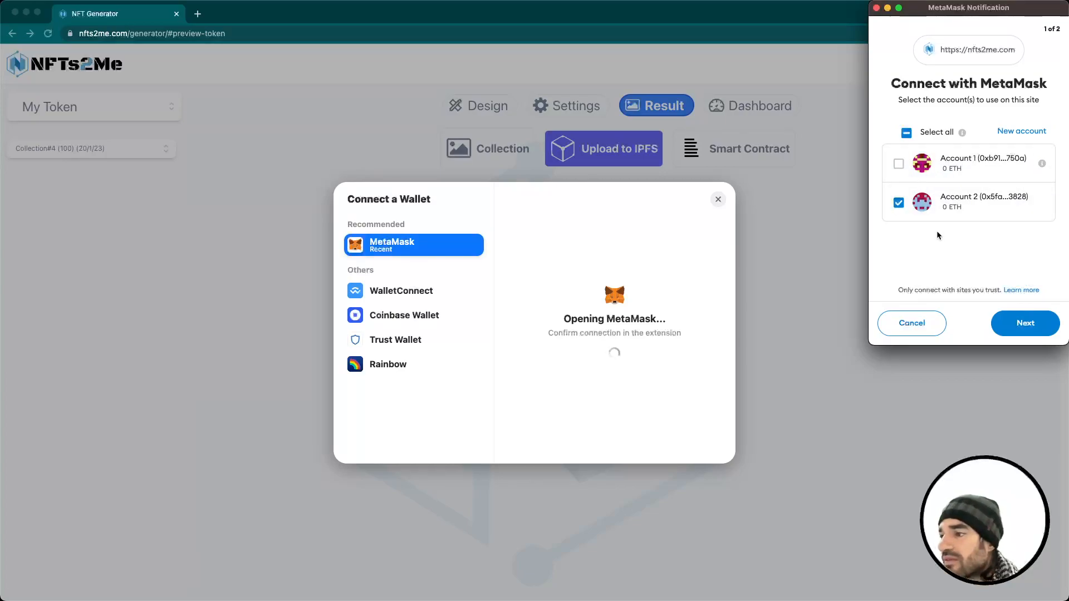
{"action": "left_click", "coordinate": [1009, 334]}
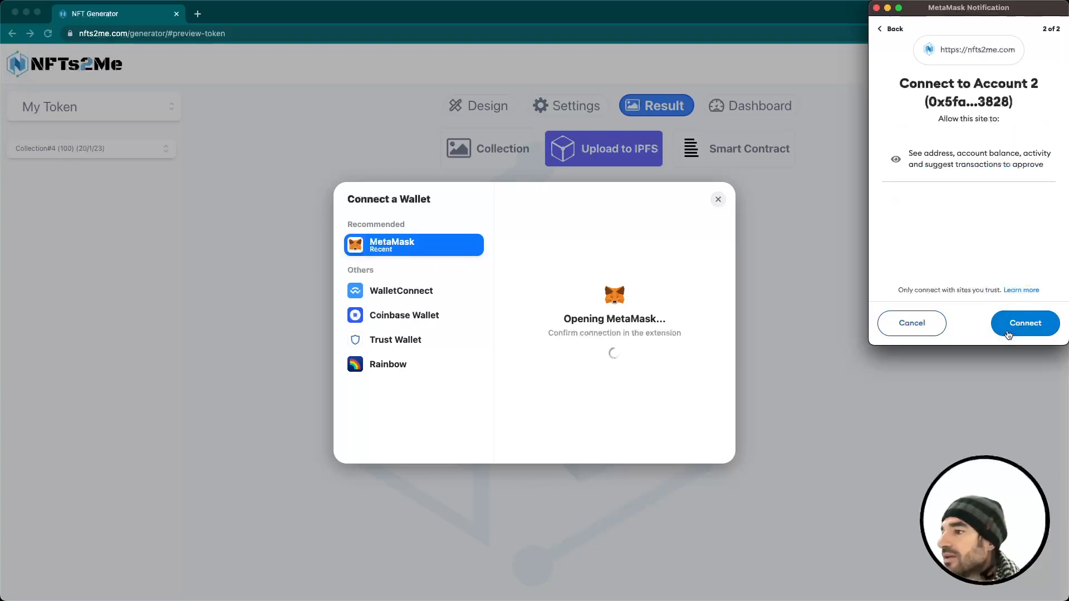
{"action": "left_click", "coordinate": [1012, 324]}
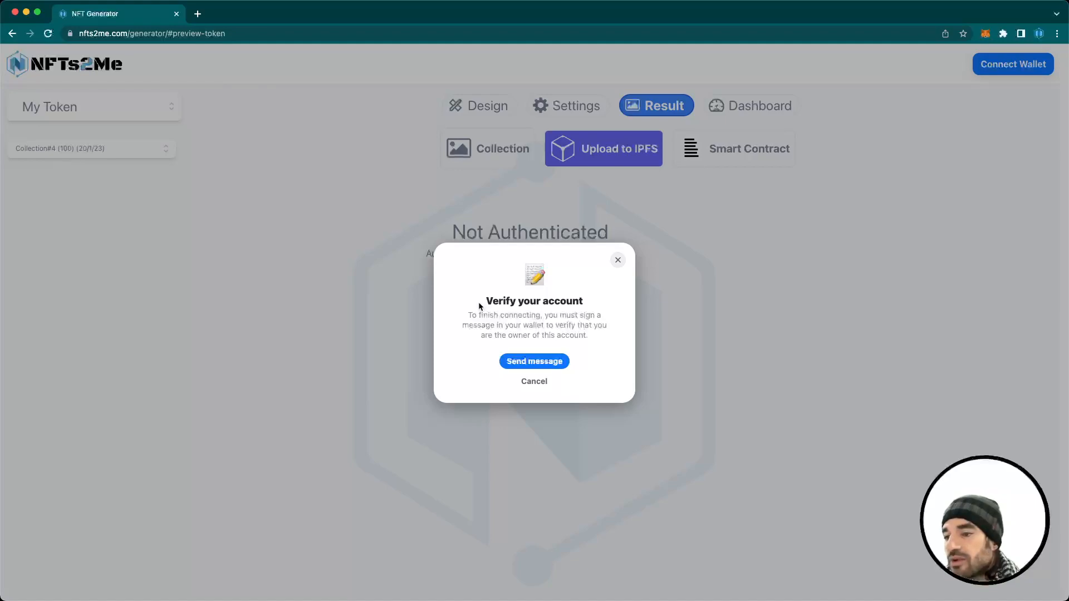
Send the account verification message and sign the sign-in request in MetaMask.
{"action": "left_click", "coordinate": [530, 363]}
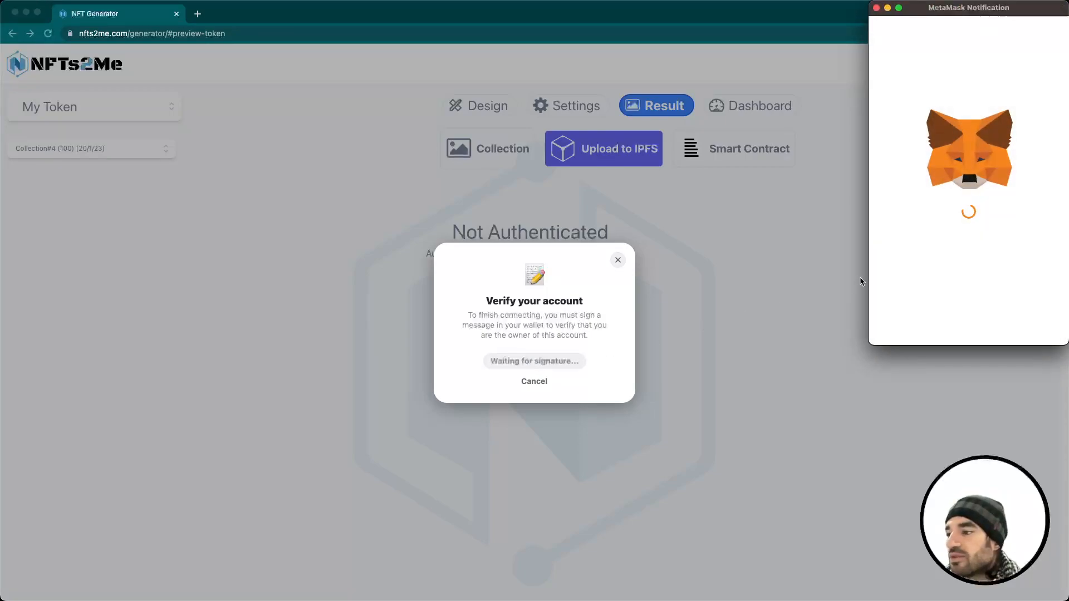
{"action": "left_click_drag", "start_coordinate": [904, 184], "coordinate": [917, 283]}
{"action": "left_click", "coordinate": [916, 220]}
{"action": "left_click", "coordinate": [917, 284]}
{"action": "scroll", "coordinate": [915, 283], "scroll_direction": "down", "scroll_amount": 1}
{"action": "scroll", "coordinate": [915, 283], "scroll_direction": "down", "scroll_amount": 2}
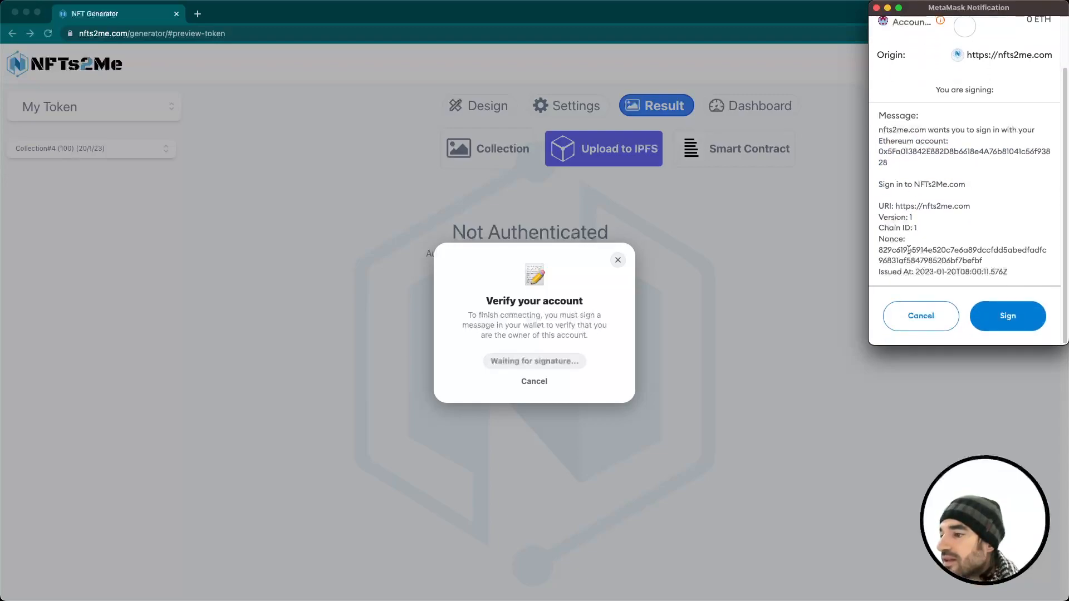
{"action": "left_click", "coordinate": [1005, 314]}
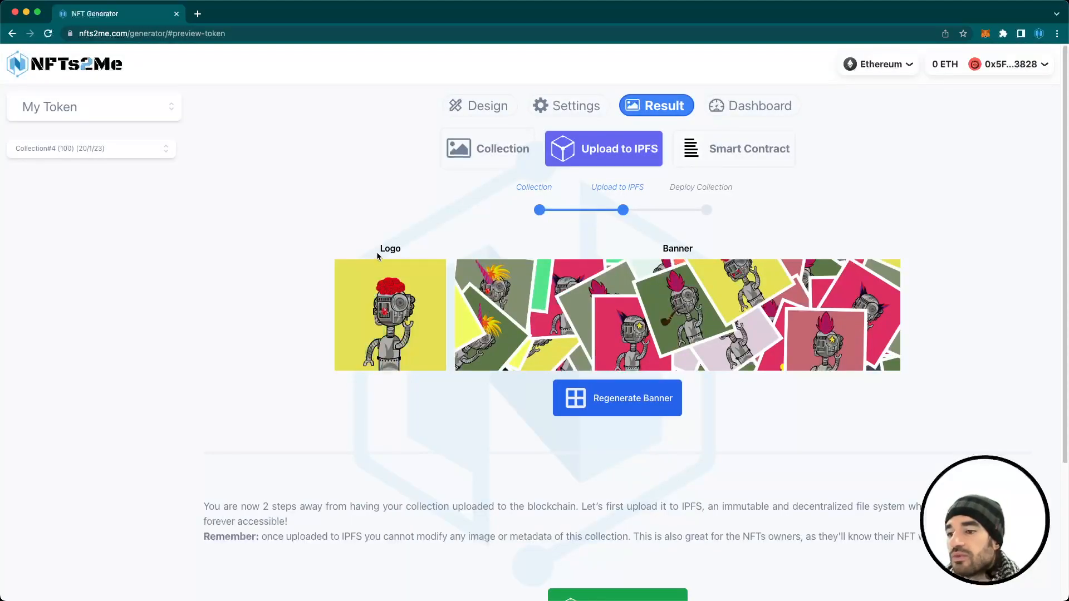
Check the collection's logo and banner options and regenerate the banner.
{"action": "mouse_move", "coordinate": [386, 303]}
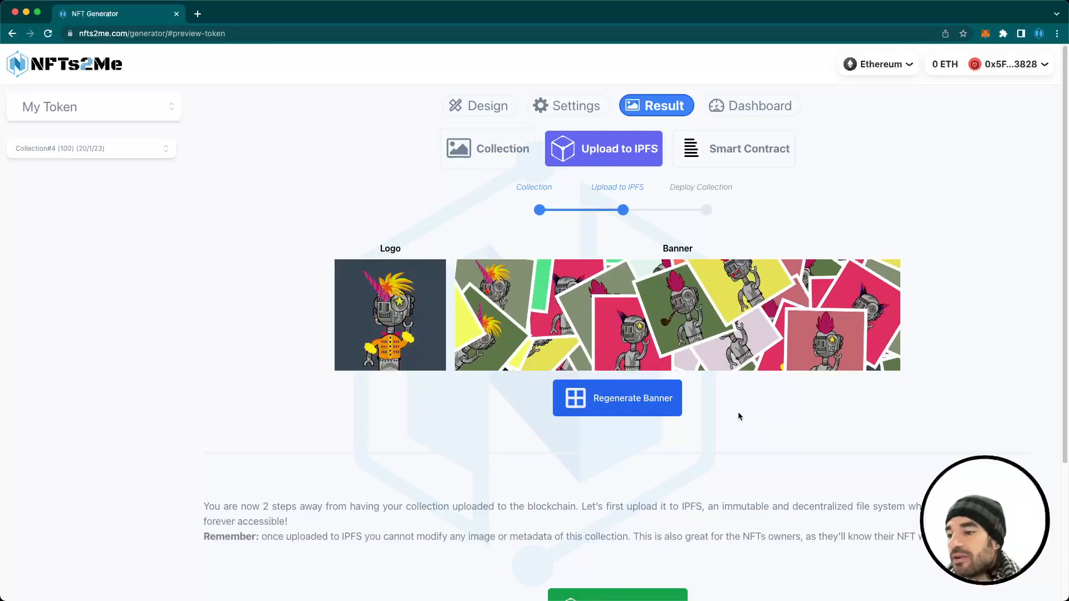
{"action": "scroll", "coordinate": [739, 416], "scroll_direction": "down", "scroll_amount": 3}
{"action": "mouse_move", "coordinate": [377, 219]}
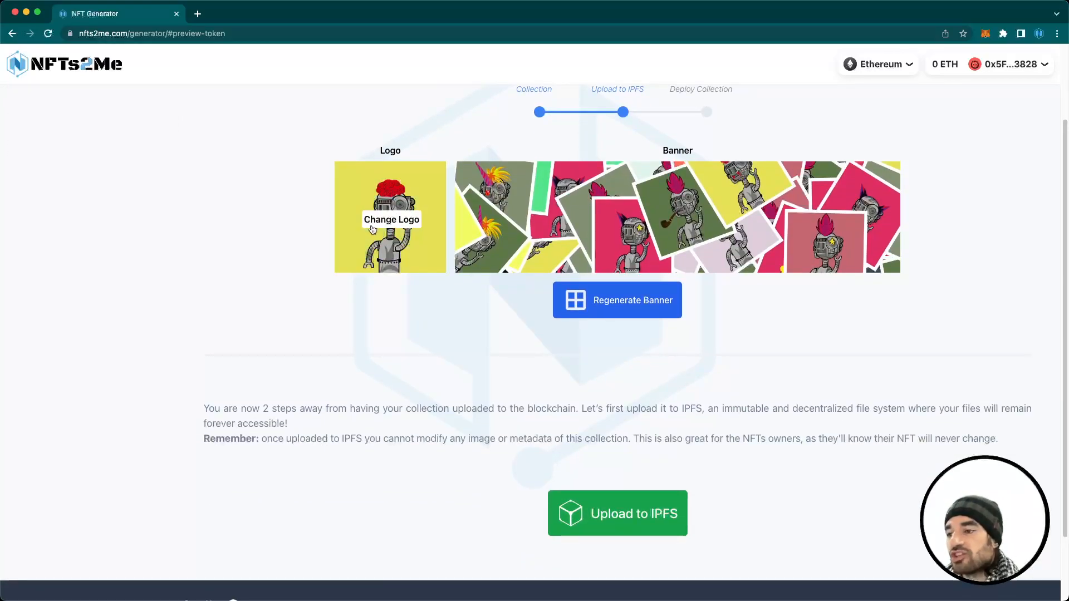
{"action": "mouse_move", "coordinate": [626, 217]}
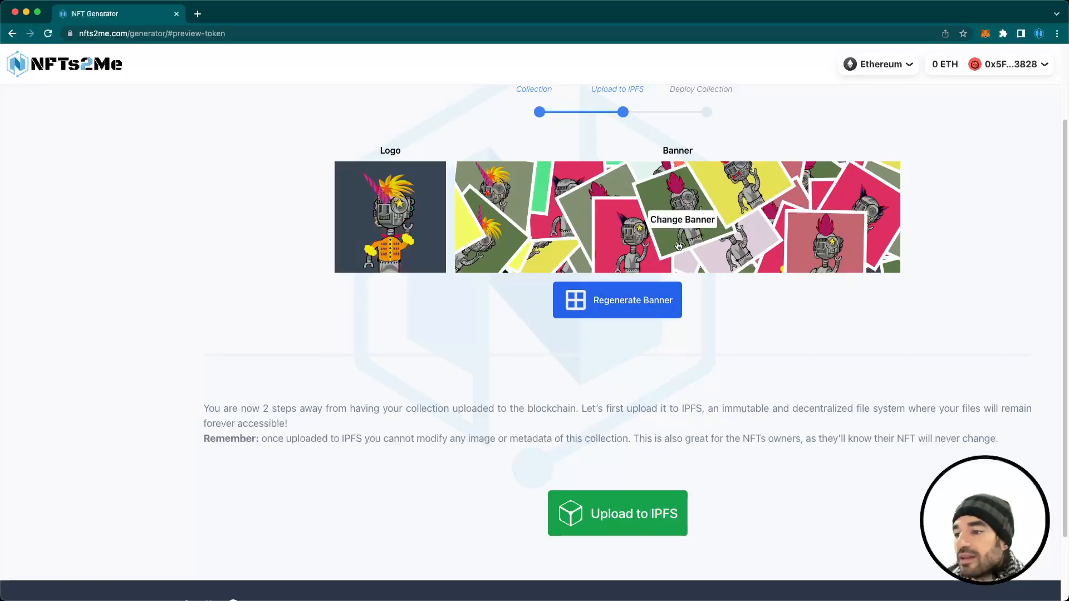
{"action": "scroll", "coordinate": [502, 337], "scroll_direction": "up", "scroll_amount": 1}
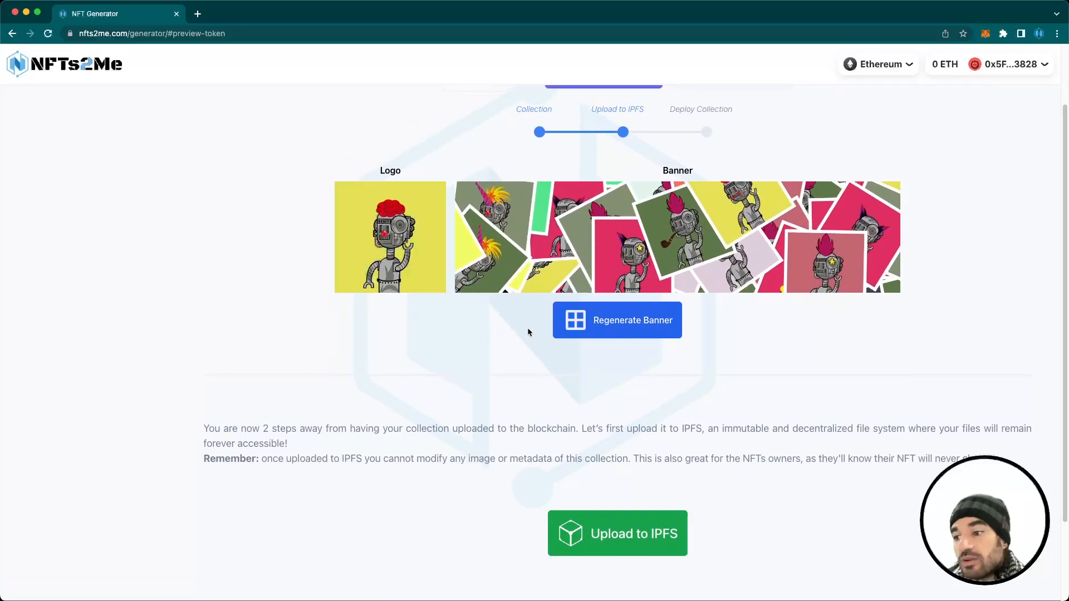
{"action": "left_click", "coordinate": [613, 333]}
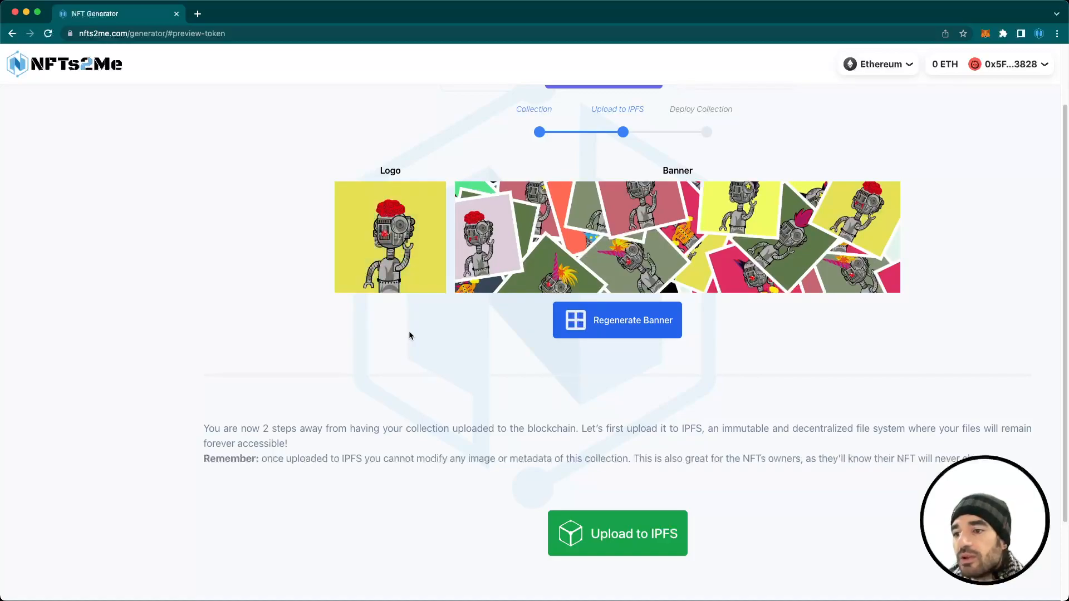
Upload the collection's images and metadata to IPFS and dismiss the progress dialog when all stages are complete.
{"action": "scroll", "coordinate": [409, 332], "scroll_direction": "up", "scroll_amount": 1}
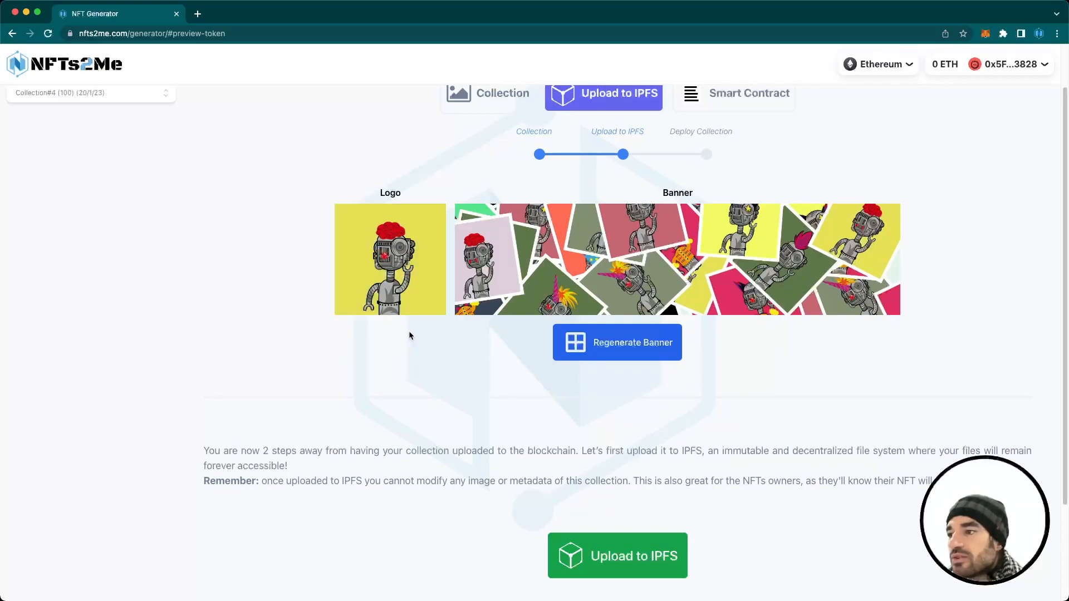
{"action": "scroll", "coordinate": [408, 331], "scroll_direction": "up", "scroll_amount": 1}
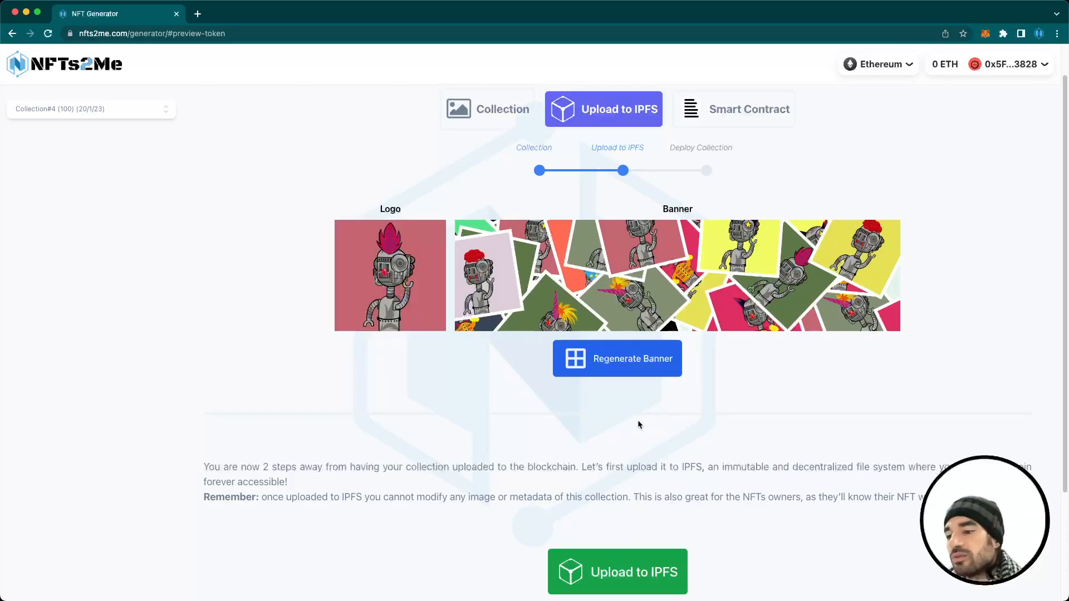
{"action": "scroll", "coordinate": [530, 415], "scroll_direction": "down", "scroll_amount": 1}
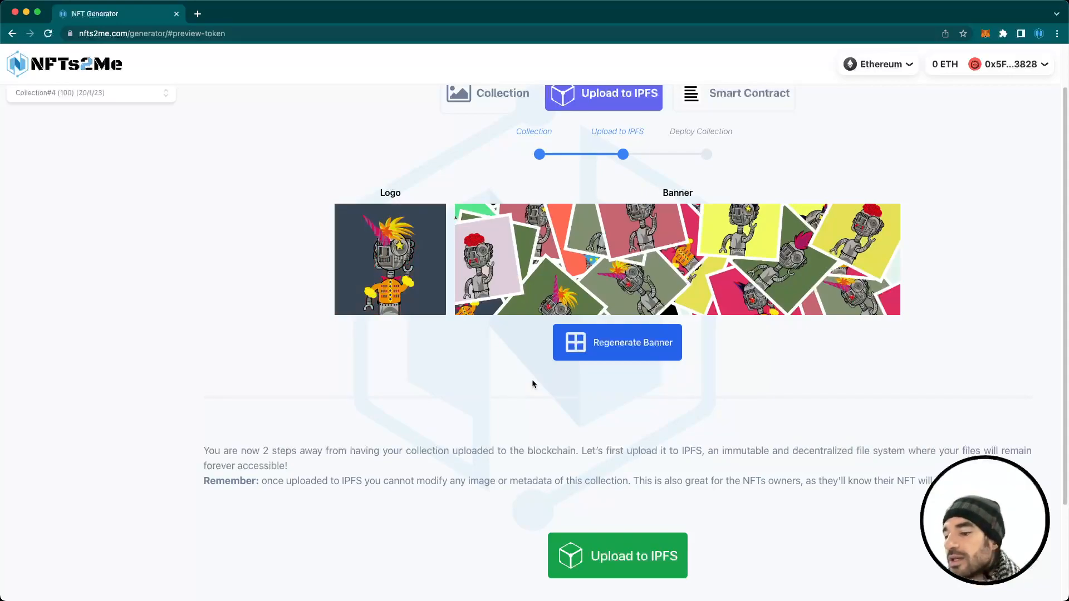
{"action": "scroll", "coordinate": [532, 379], "scroll_direction": "up", "scroll_amount": 2}
{"action": "scroll", "coordinate": [533, 379], "scroll_direction": "down", "scroll_amount": 5}
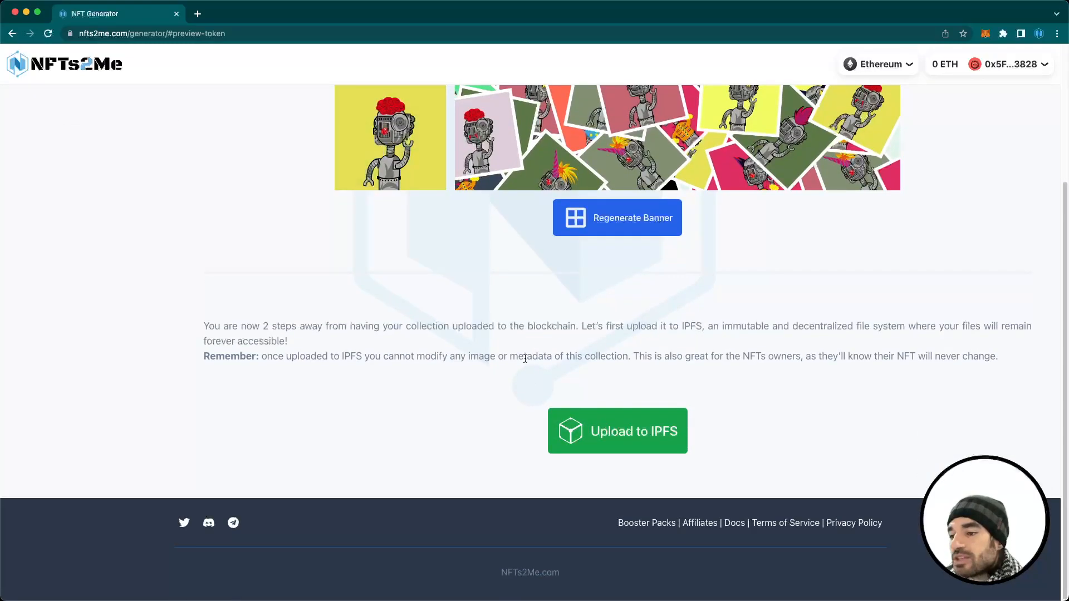
{"action": "left_click_drag", "start_coordinate": [509, 313], "coordinate": [513, 386]}
{"action": "left_click", "coordinate": [514, 387]}
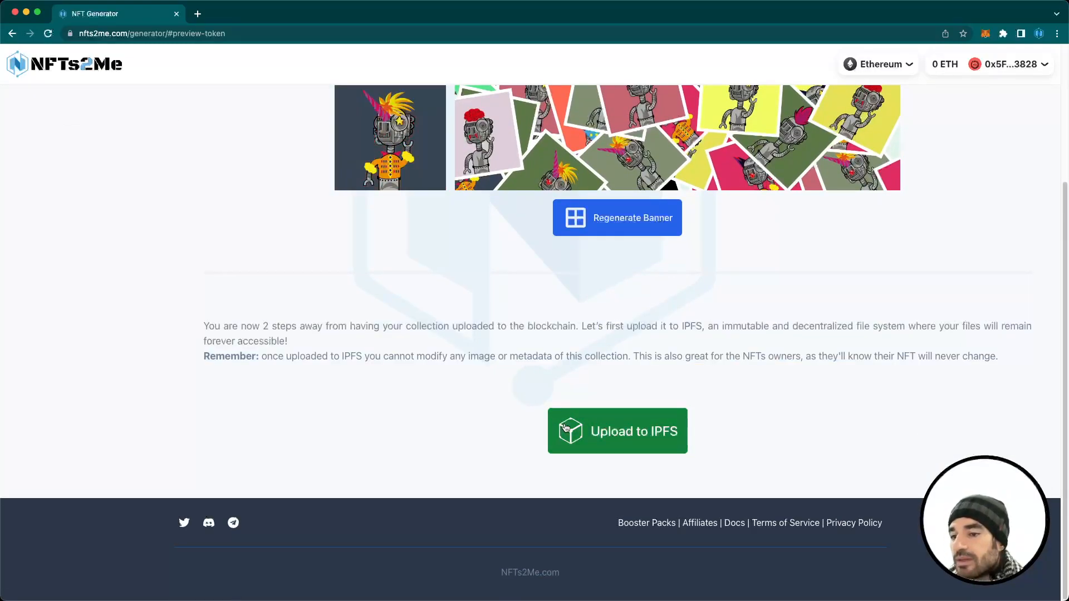
{"action": "left_click", "coordinate": [565, 428]}
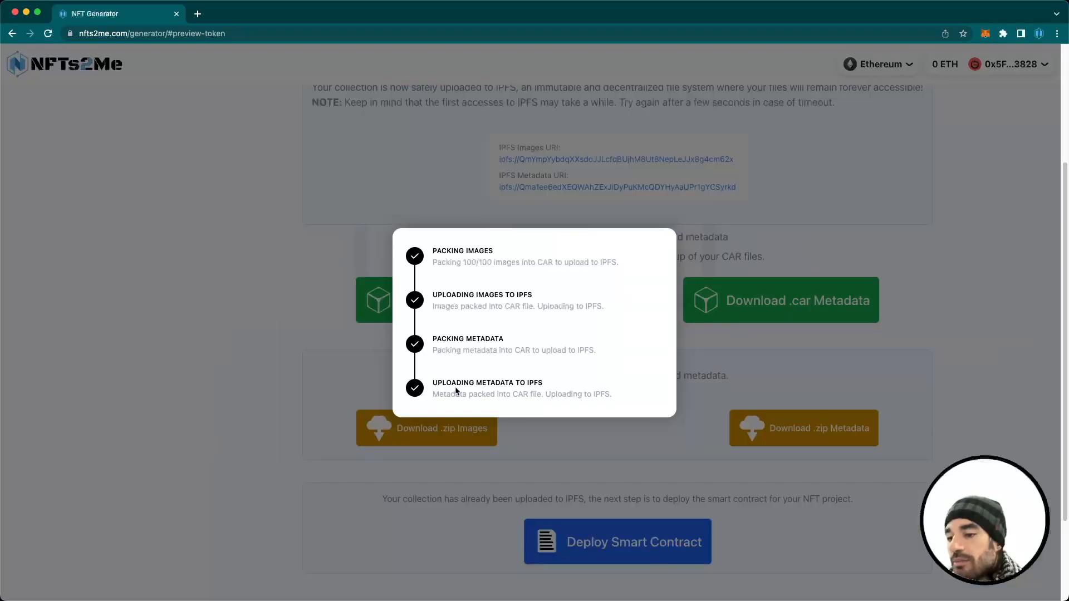
{"action": "left_click", "coordinate": [423, 178]}
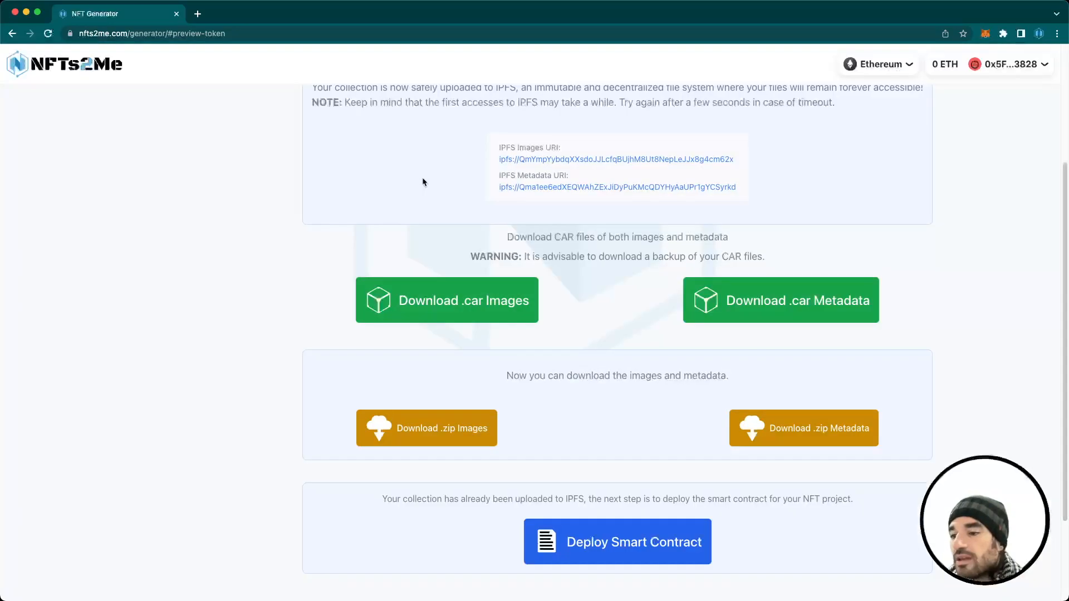
Download backup CAR files of both the collection's images and its metadata.
{"action": "scroll", "coordinate": [436, 247], "scroll_direction": "up", "scroll_amount": 3}
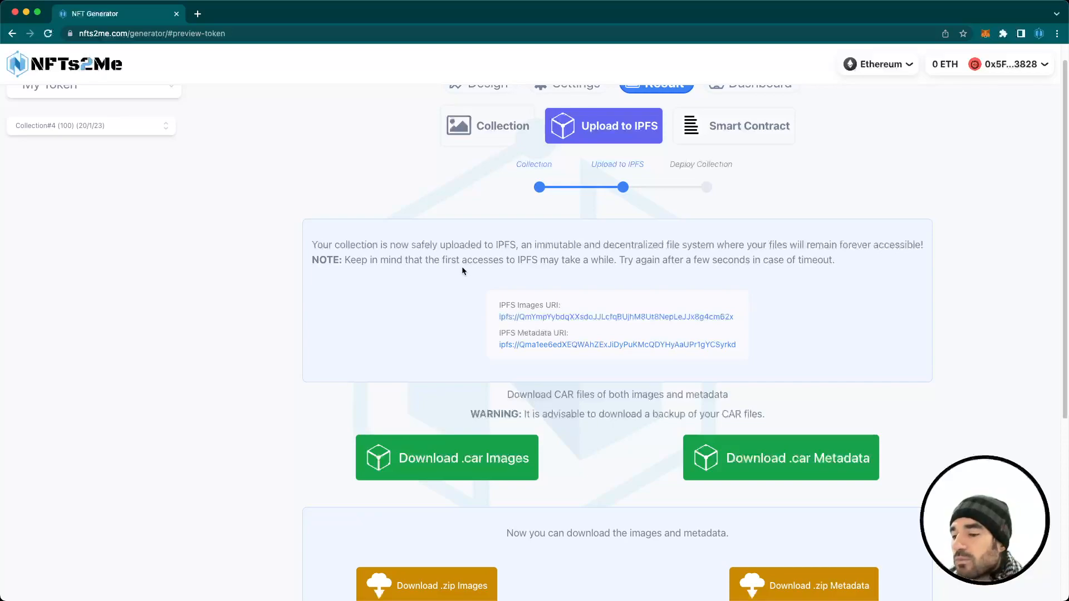
{"action": "scroll", "coordinate": [460, 320], "scroll_direction": "down", "scroll_amount": 1}
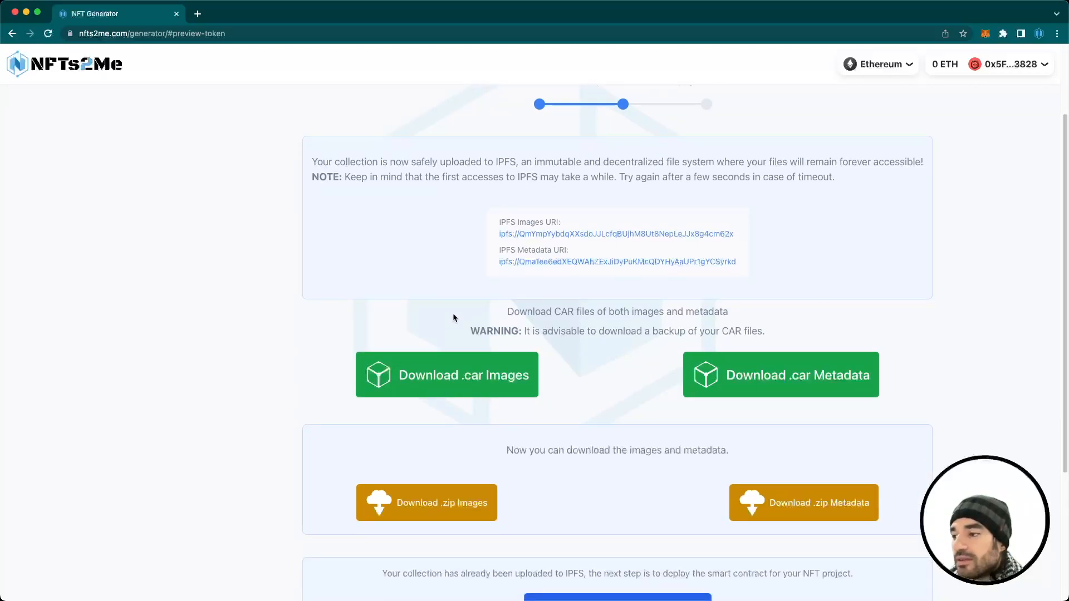
{"action": "scroll", "coordinate": [453, 317], "scroll_direction": "down", "scroll_amount": 3}
{"action": "left_click_drag", "start_coordinate": [453, 239], "coordinate": [769, 239]}
{"action": "left_click", "coordinate": [777, 239]}
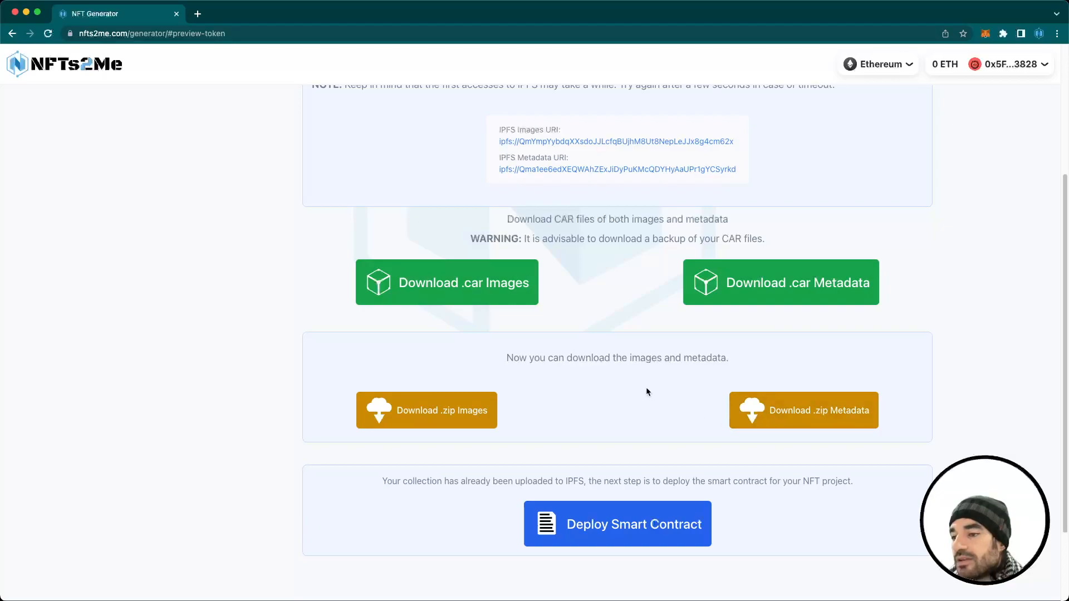
{"action": "scroll", "coordinate": [648, 392], "scroll_direction": "up", "scroll_amount": 2}
{"action": "left_click", "coordinate": [460, 373]}
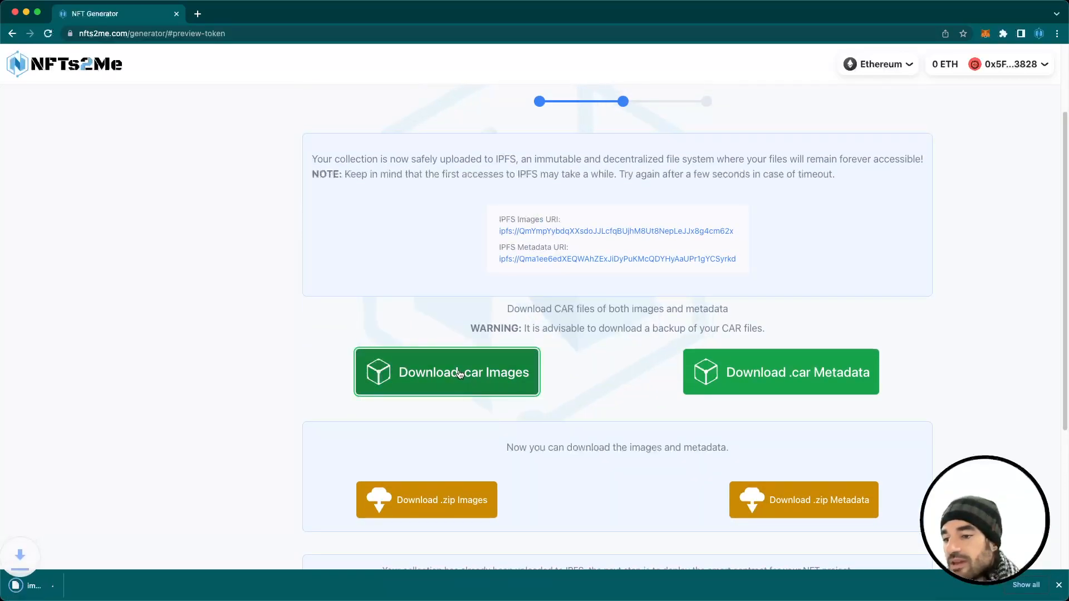
{"action": "left_click", "coordinate": [761, 374]}
Open the IPFS images and metadata links and view the index of uploaded images.
{"action": "scroll", "coordinate": [754, 367], "scroll_direction": "up", "scroll_amount": 2}
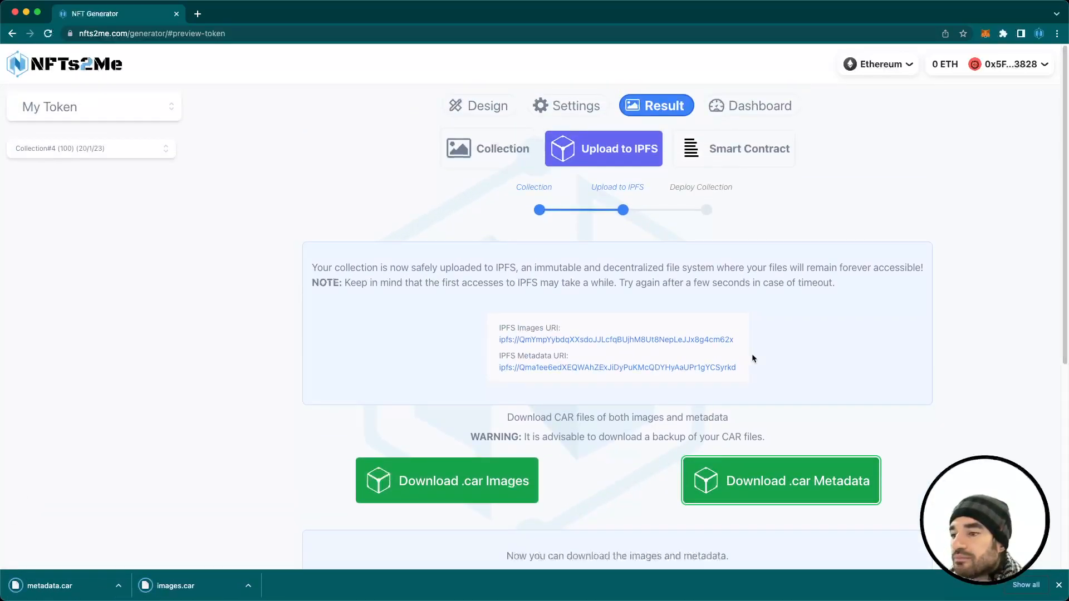
{"action": "left_click", "coordinate": [518, 342]}
{"action": "left_click", "coordinate": [522, 366]}
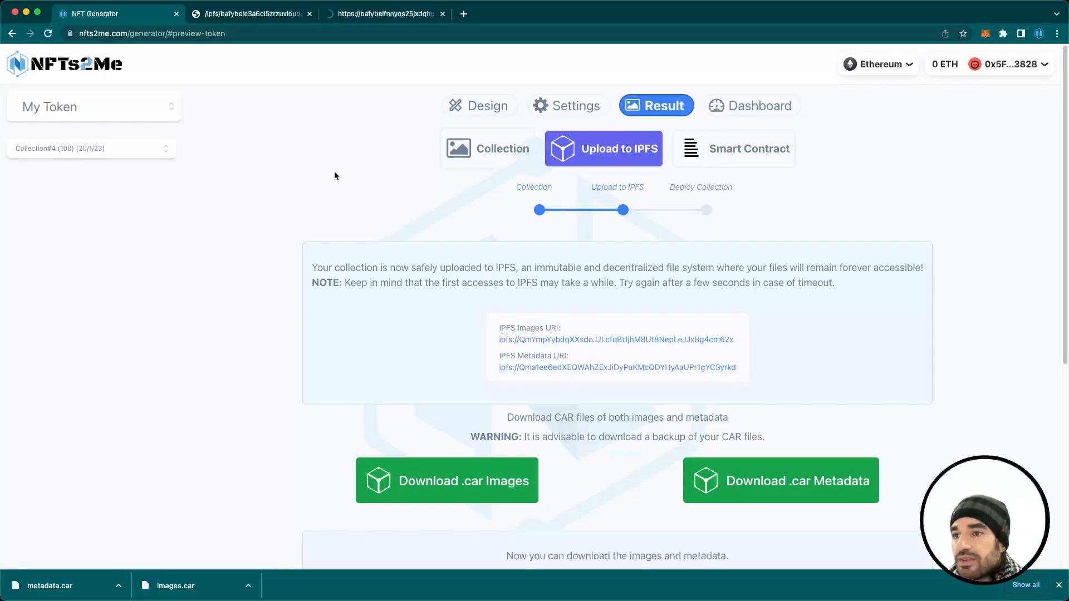
{"action": "left_click", "coordinate": [251, 13]}
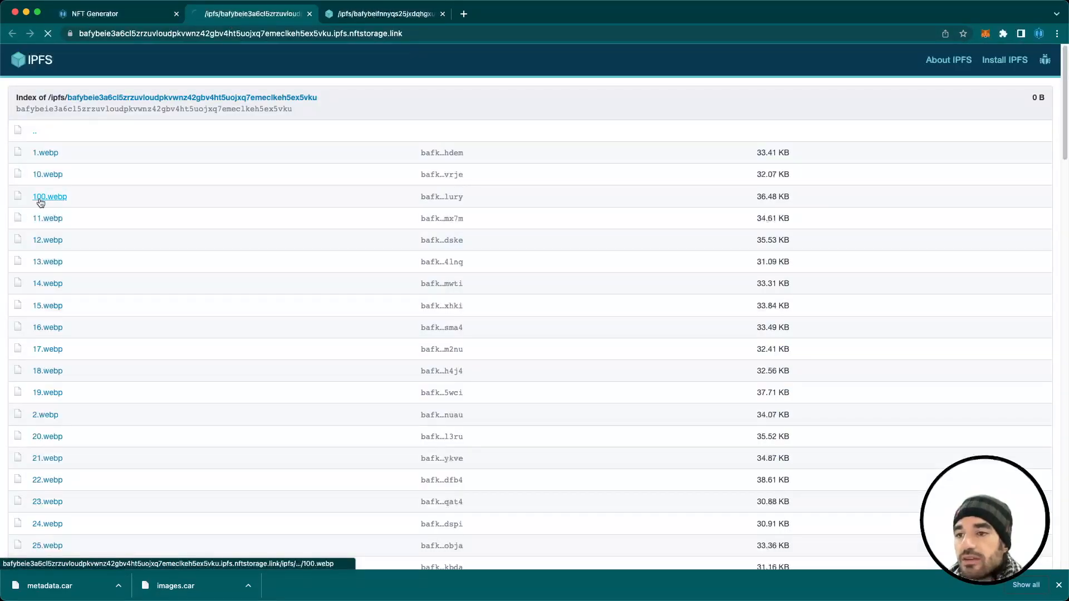
Open the uploaded image 100.webp from the IPFS image index and examine the contents of 10.json in the metadata index.
{"action": "left_click", "coordinate": [40, 203]}
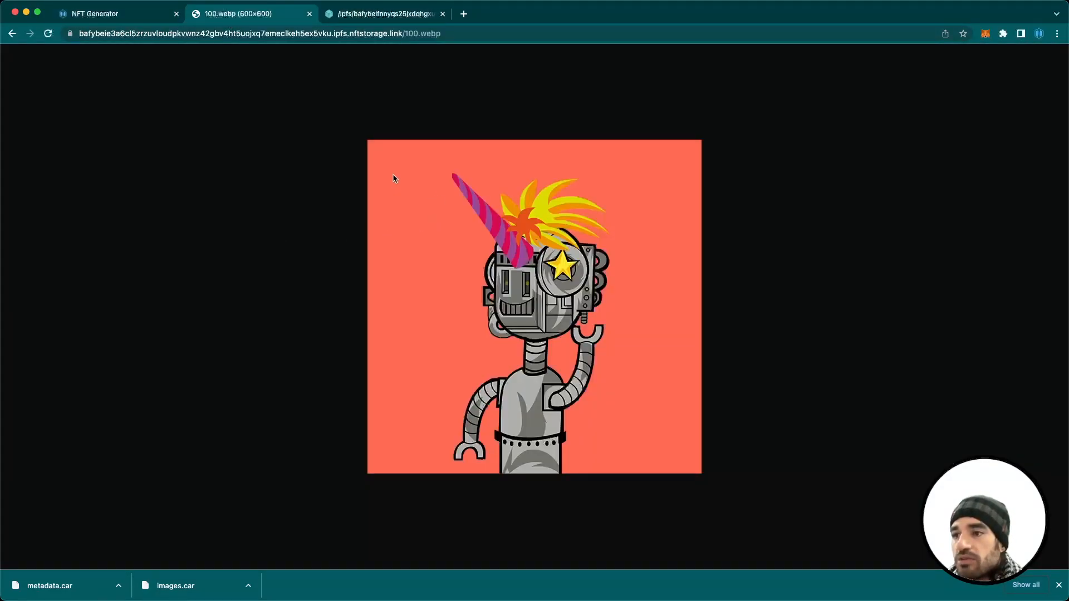
{"action": "left_click", "coordinate": [12, 33]}
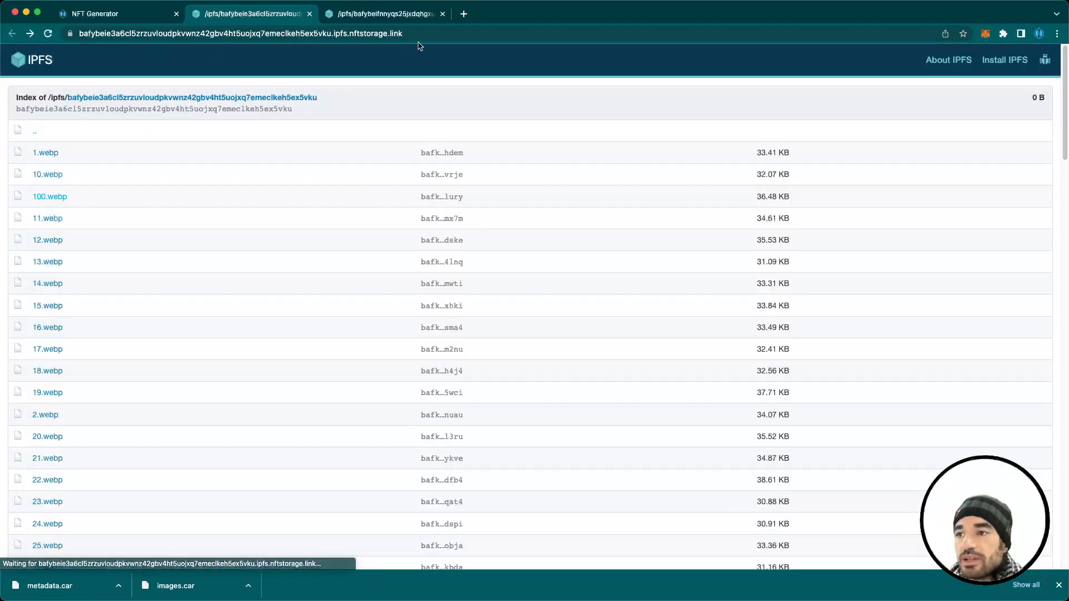
{"action": "left_click", "coordinate": [382, 17]}
{"action": "left_click", "coordinate": [54, 175]}
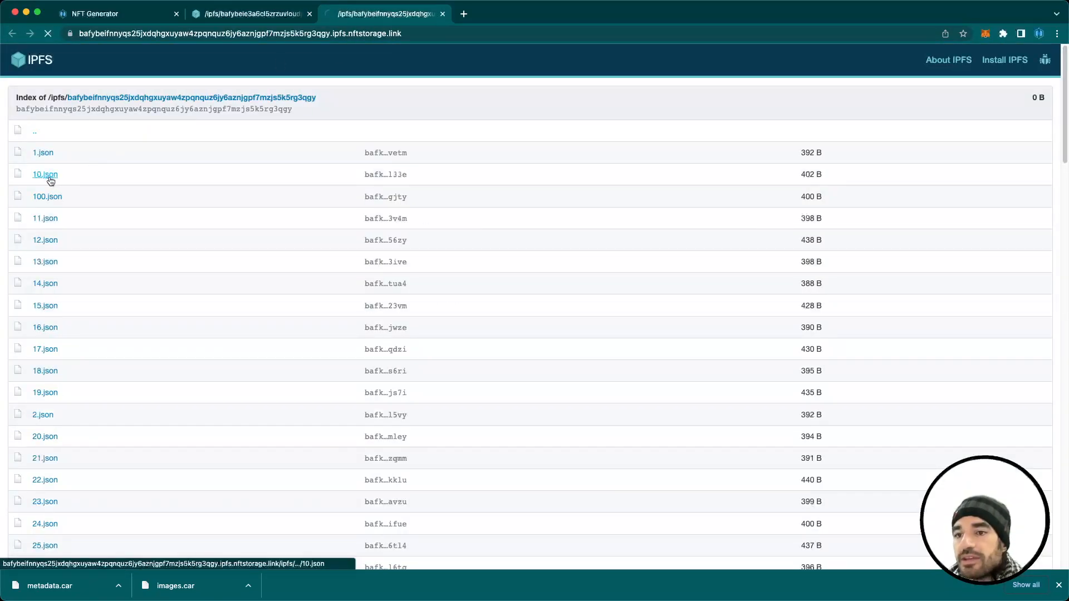
{"action": "left_click_drag", "start_coordinate": [37, 57], "coordinate": [498, 75]}
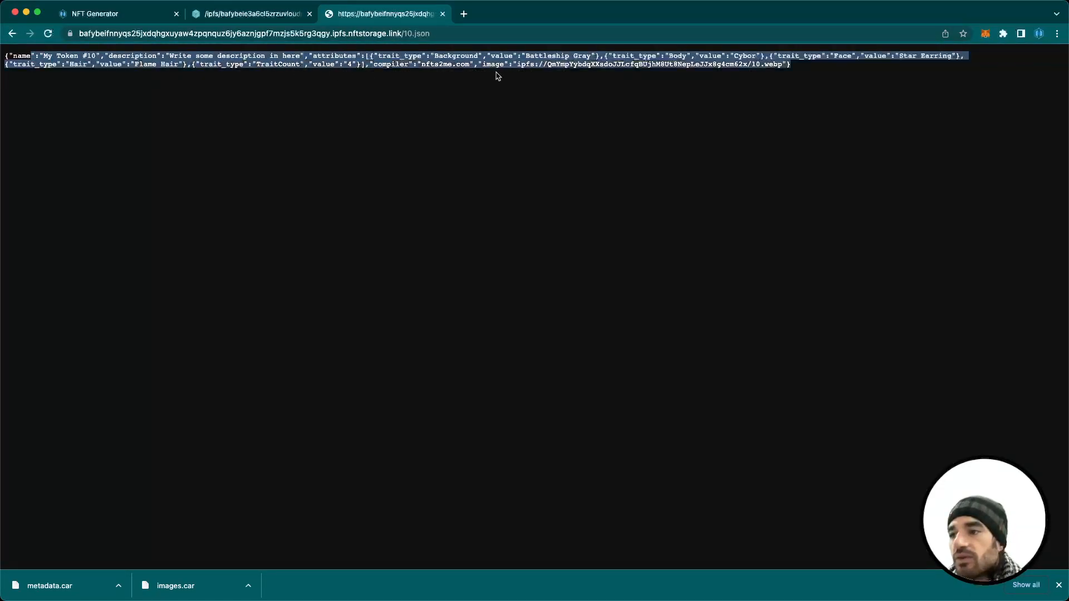
{"action": "left_click", "coordinate": [690, 70]}
Close both IPFS pages and review the download and smart contract deployment options on the collection's IPFS upload page.
{"action": "left_click", "coordinate": [247, 17]}
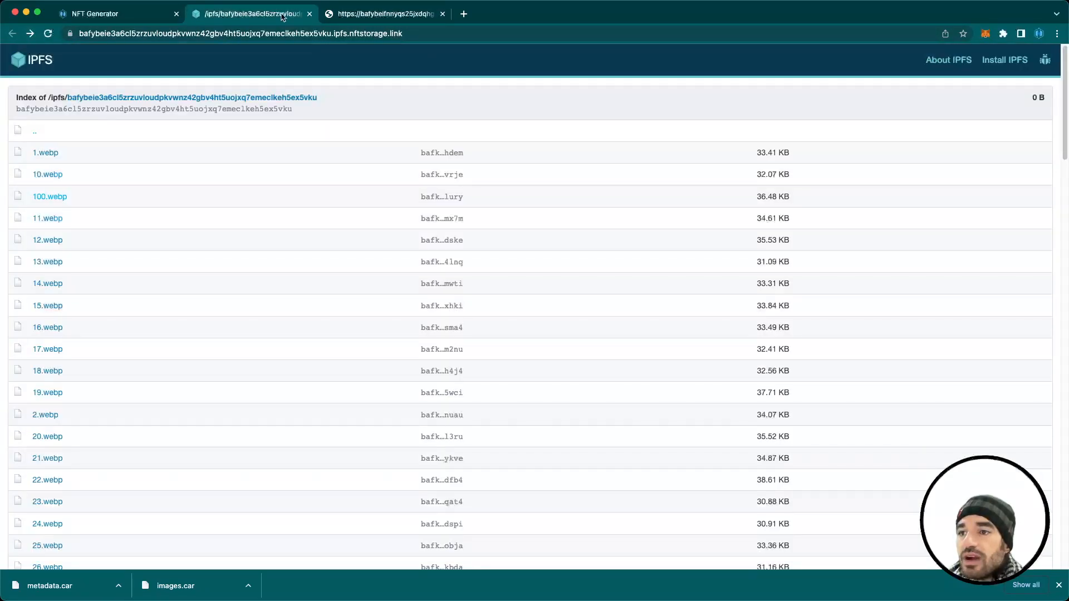
{"action": "key", "text": "super+w"}
{"action": "key", "text": "super+w"}
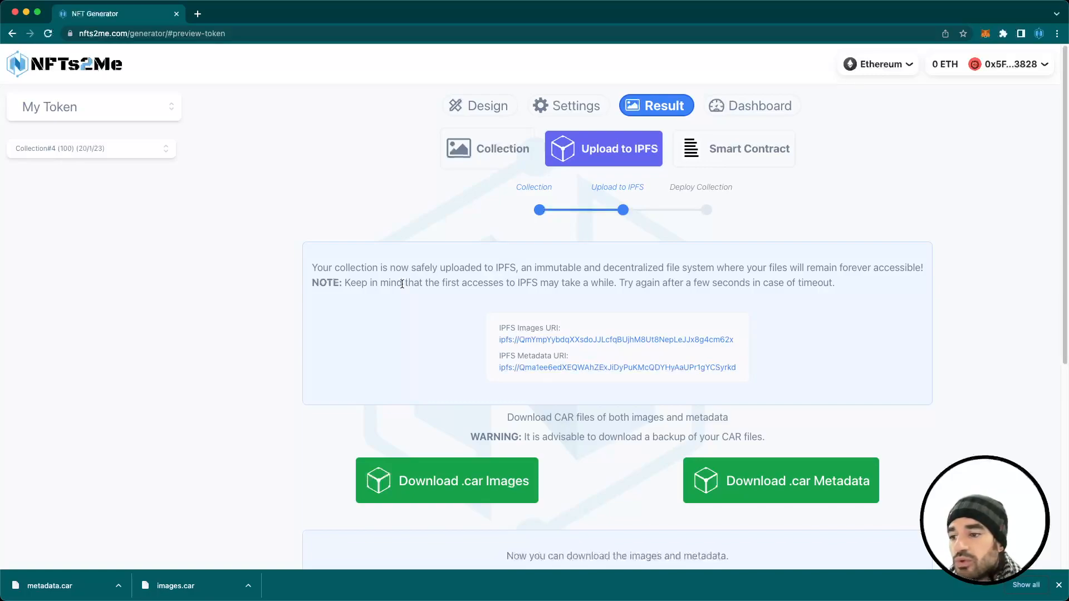
{"action": "scroll", "coordinate": [410, 318], "scroll_direction": "down", "scroll_amount": 6}
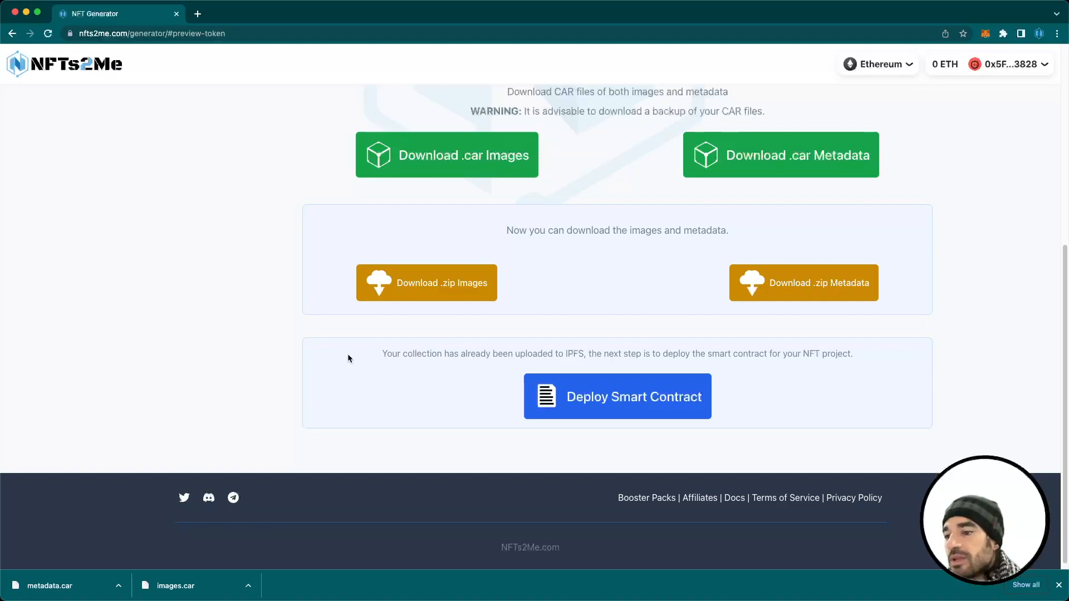
{"action": "scroll", "coordinate": [349, 358], "scroll_direction": "up", "scroll_amount": 6}
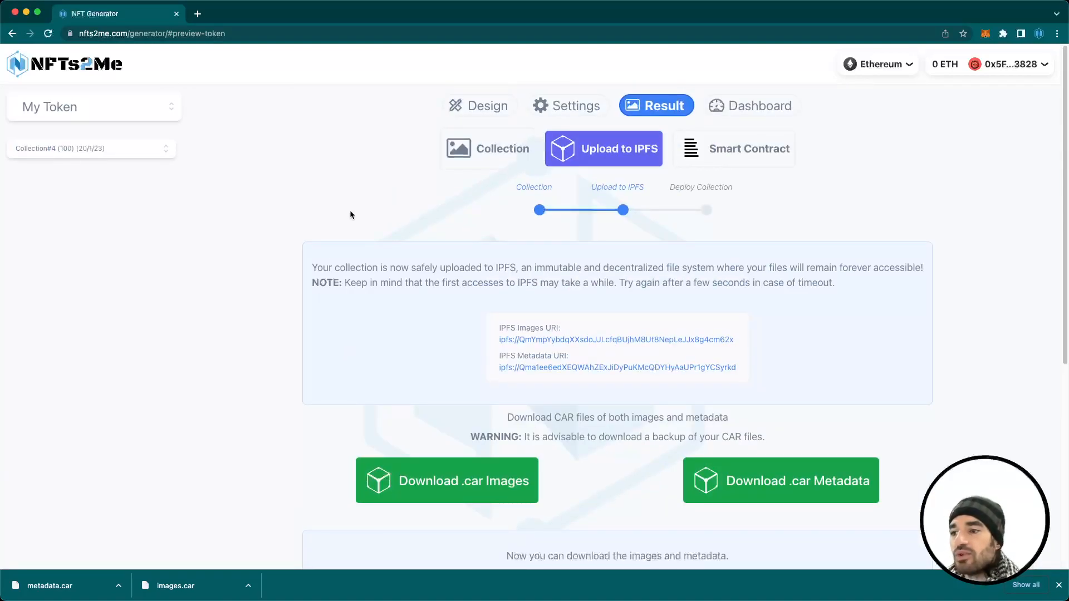